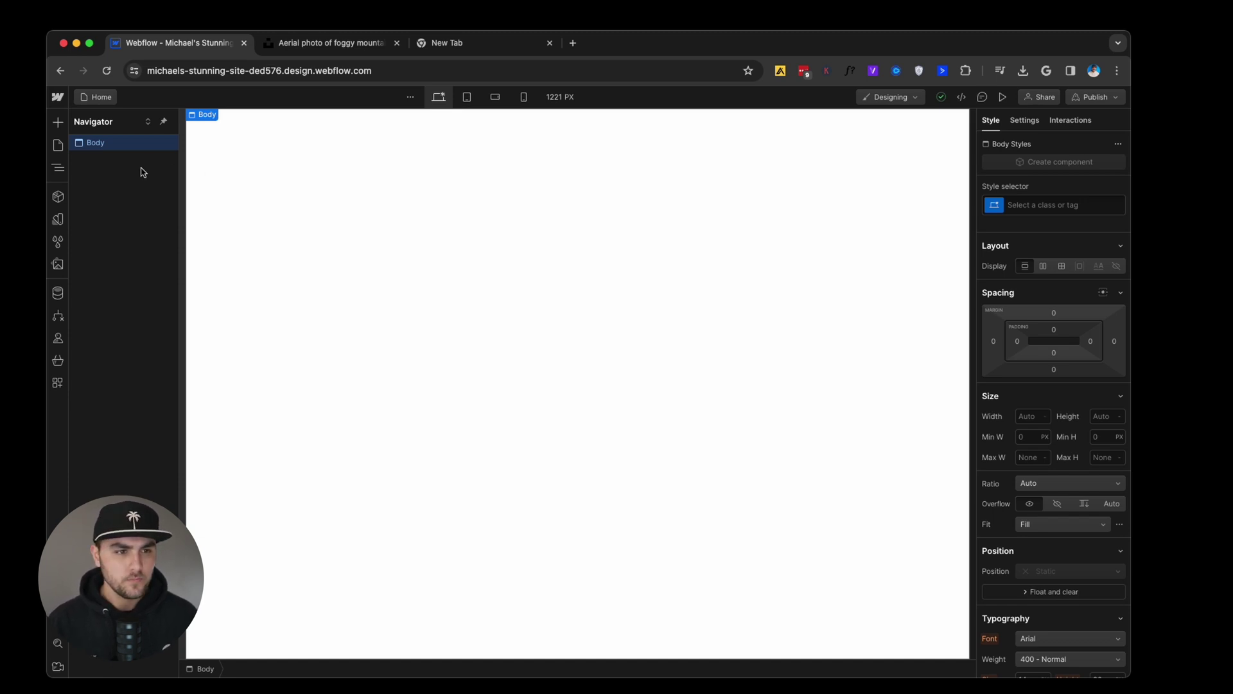
Step: Place a Section into the Home page's Body and confirm it in the Navigator
{"action": "left_click", "coordinate": [59, 124]}
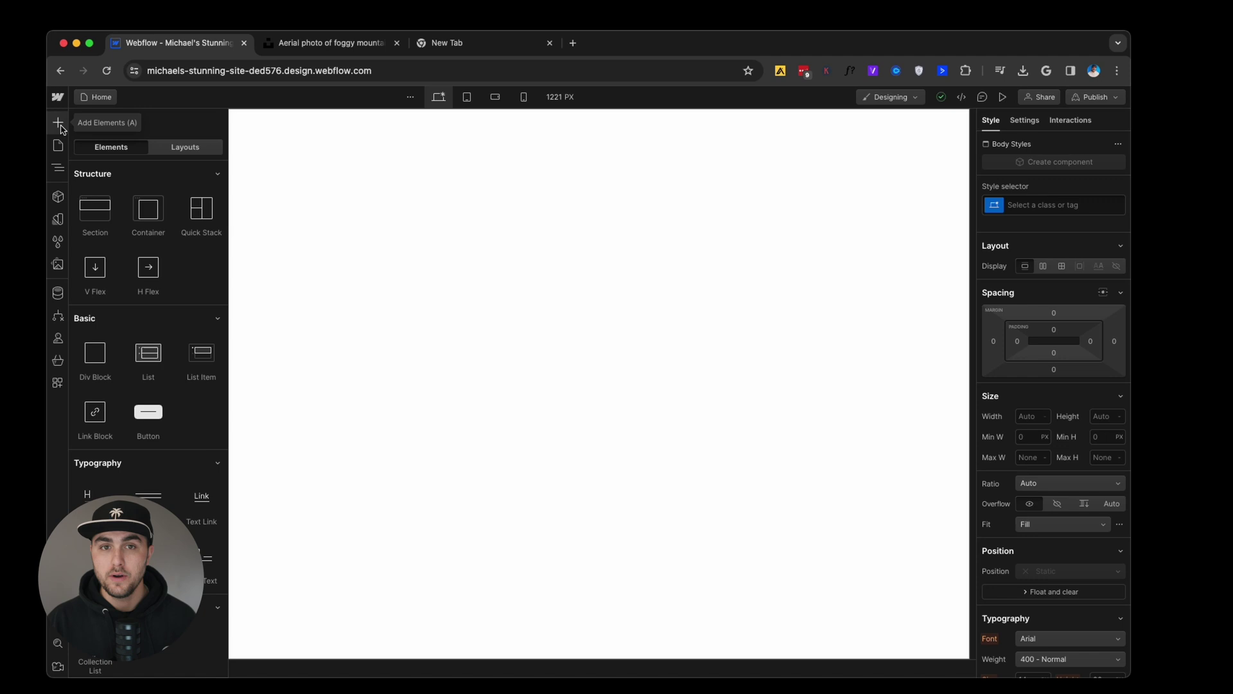
{"action": "left_click", "coordinate": [56, 147]}
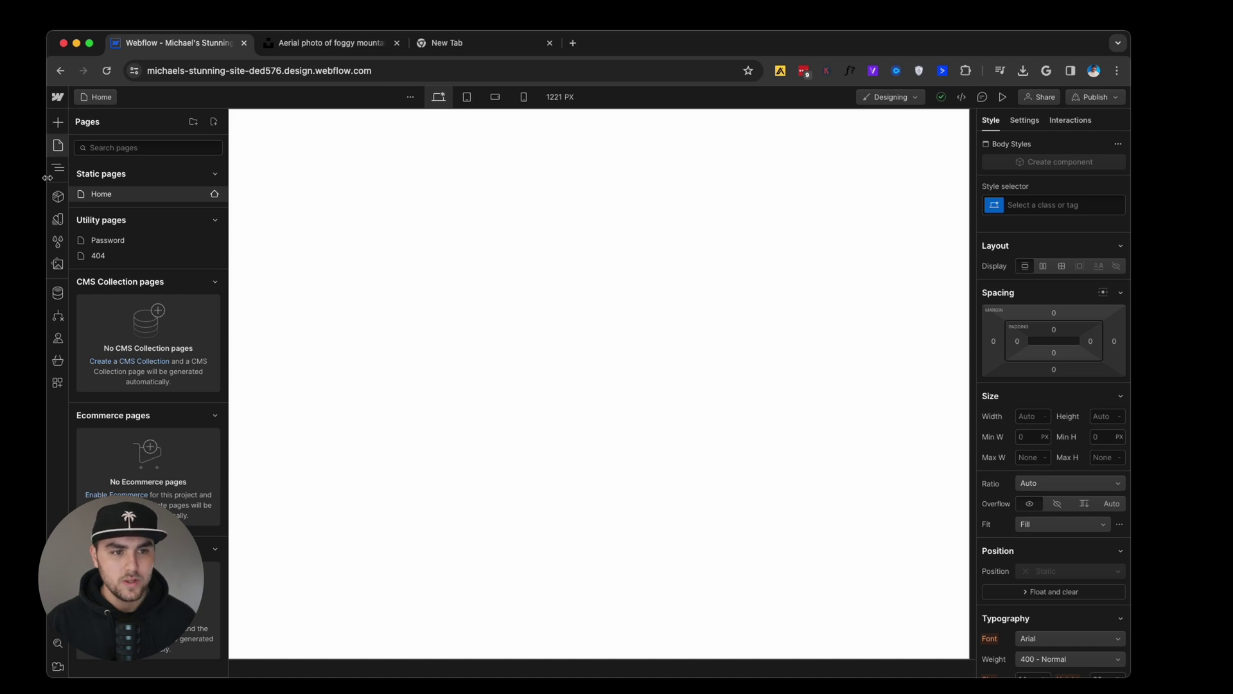
{"action": "left_click", "coordinate": [57, 171]}
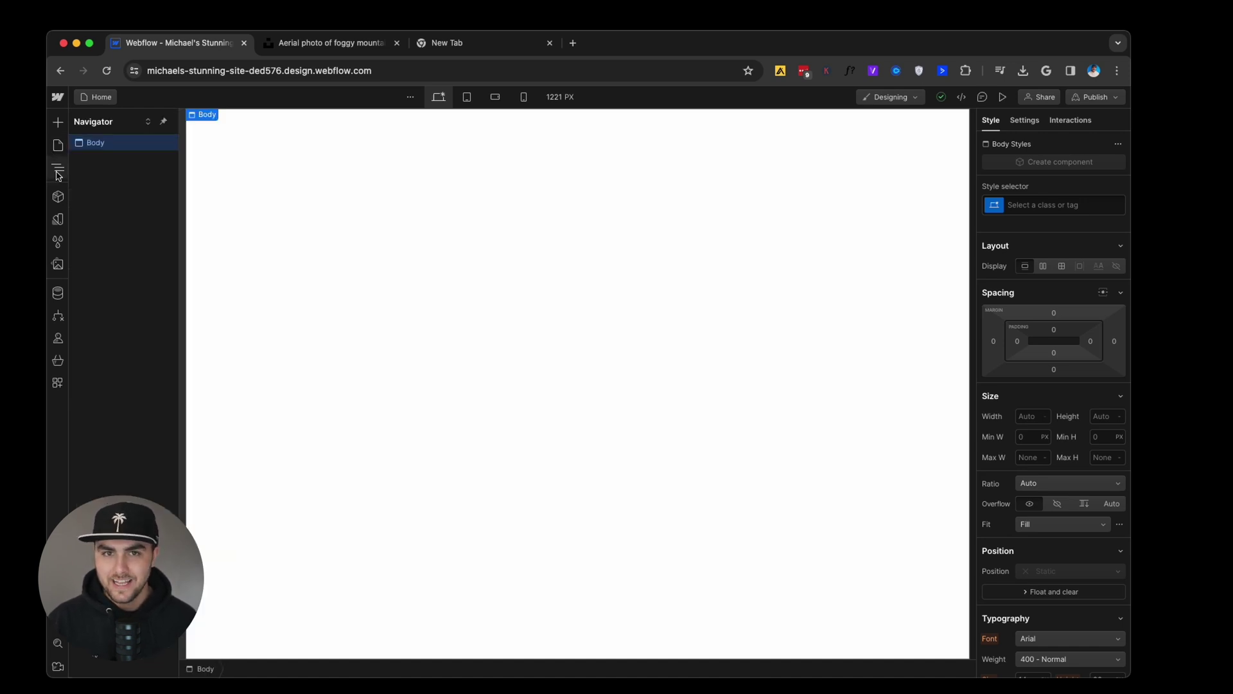
{"action": "left_click", "coordinate": [58, 123]}
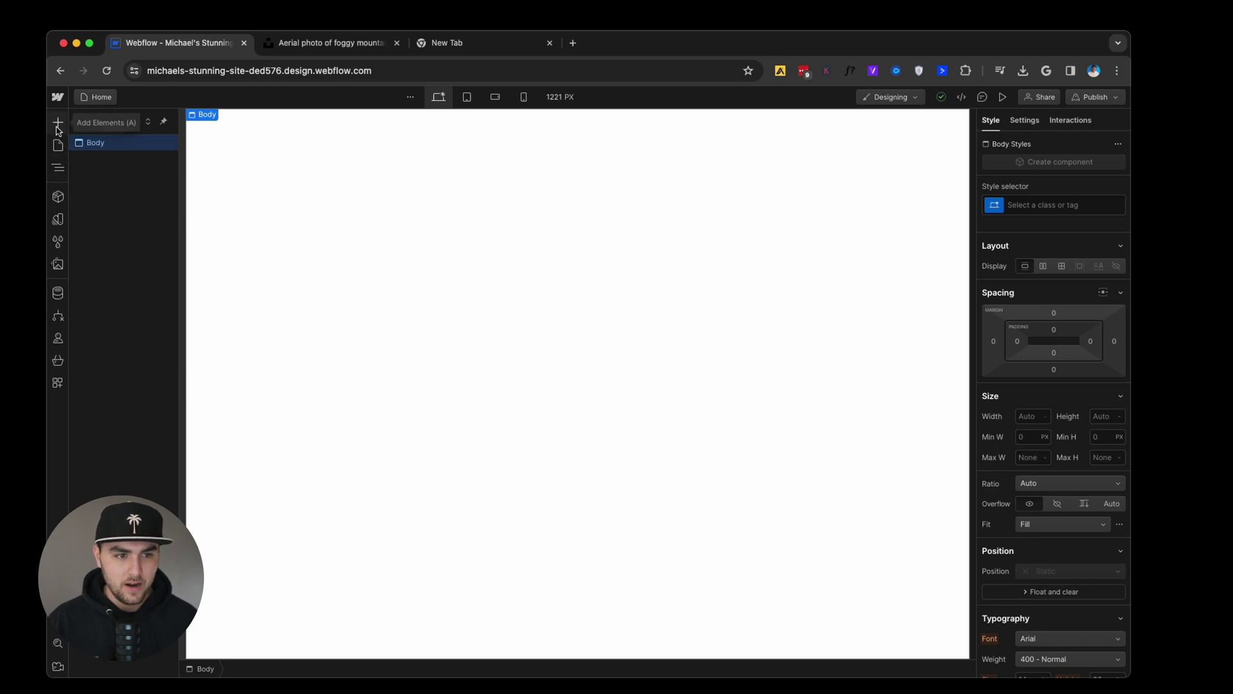
{"action": "left_click_drag", "start_coordinate": [96, 207], "coordinate": [312, 204]}
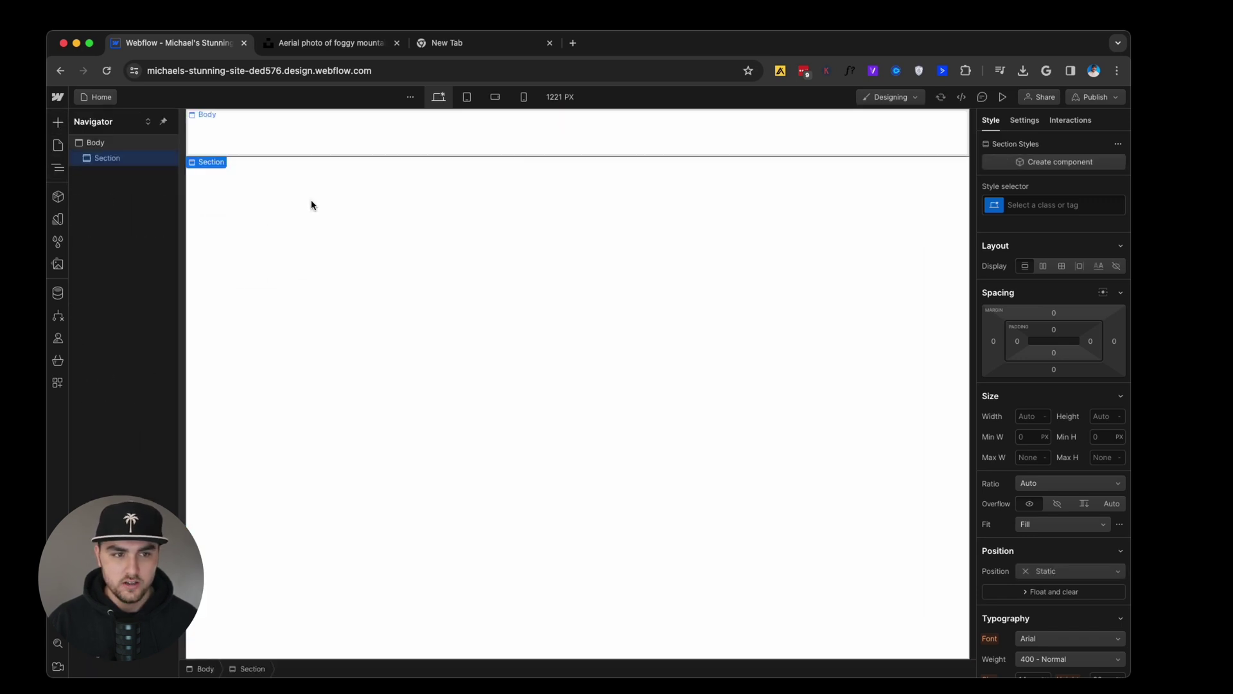
{"action": "left_click", "coordinate": [58, 174]}
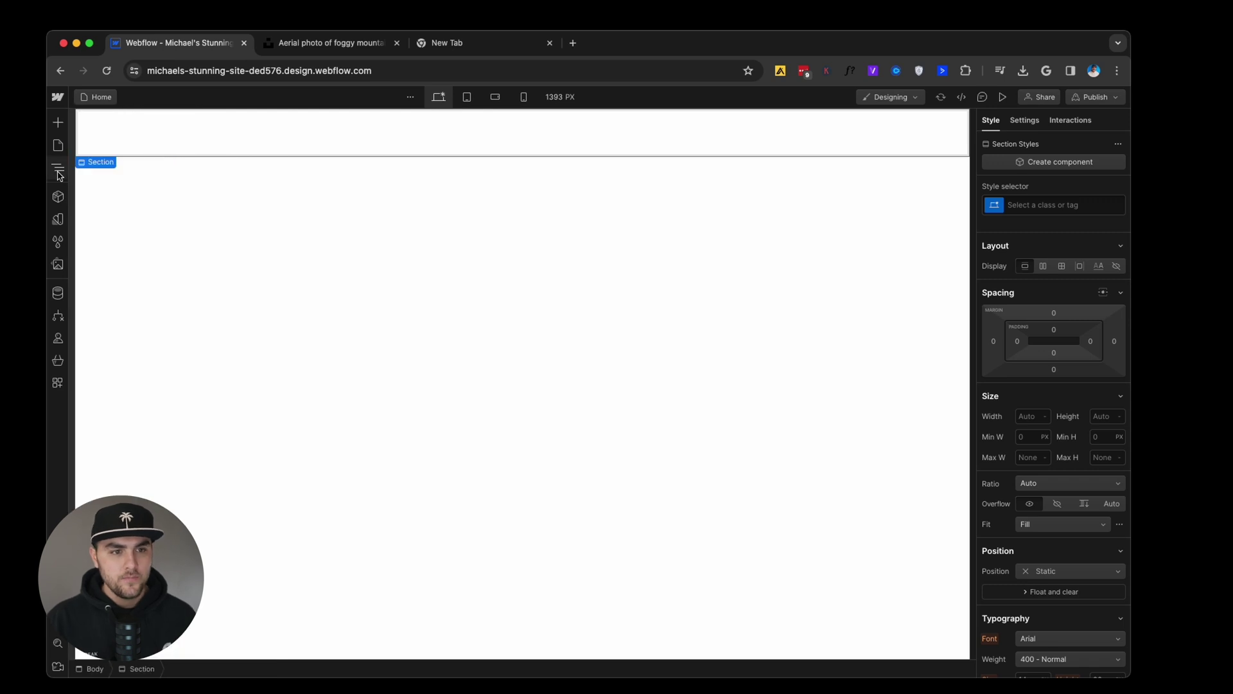
{"action": "left_click", "coordinate": [56, 173]}
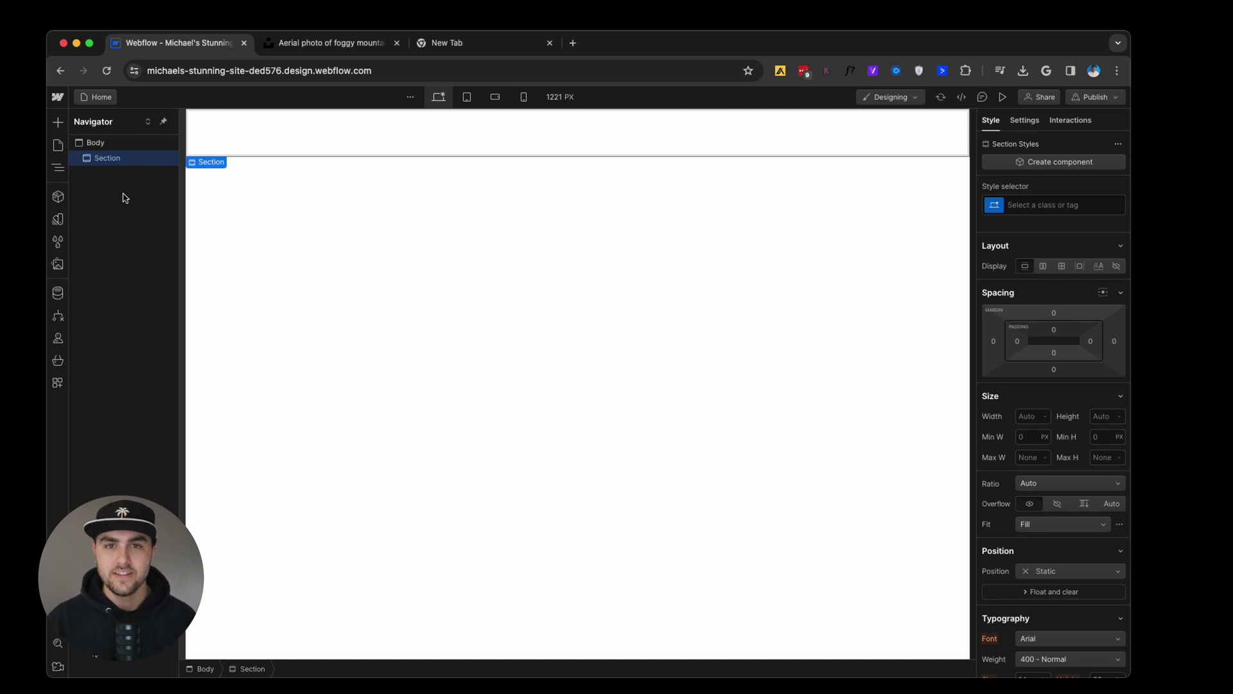
Step: Look through Components, Variables and Style Selectors, then view the two uploaded jpg images in Assets
{"action": "left_click", "coordinate": [61, 195]}
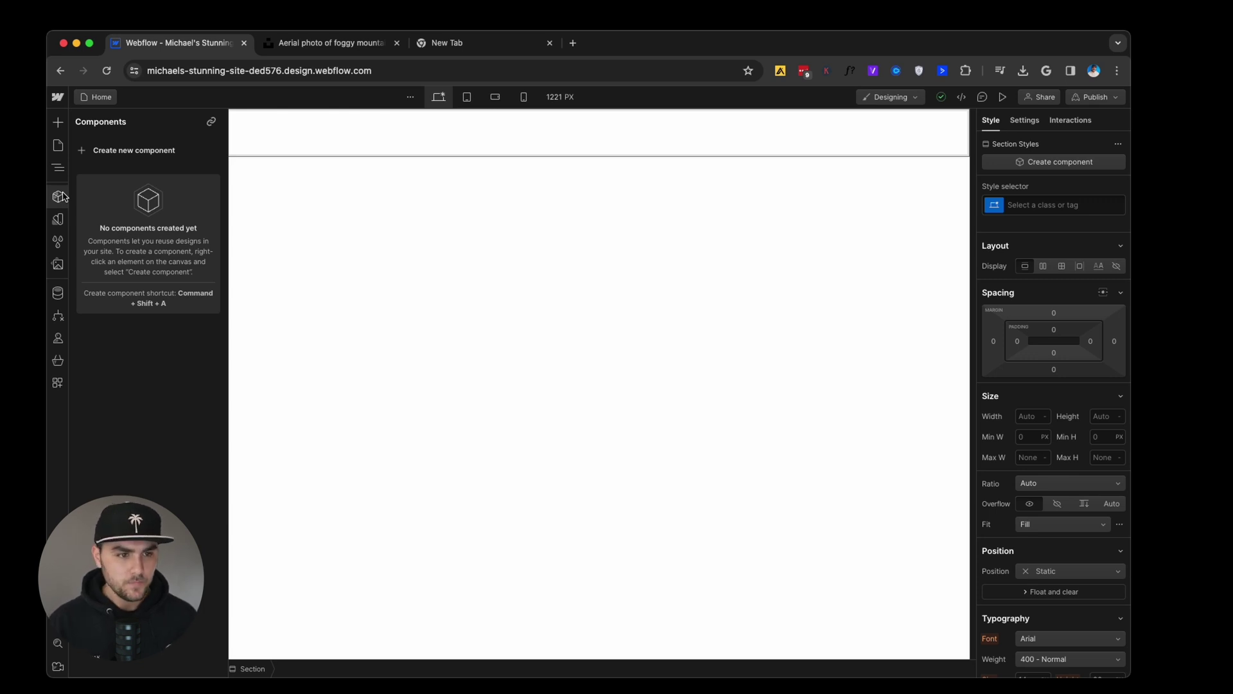
{"action": "left_click", "coordinate": [58, 219]}
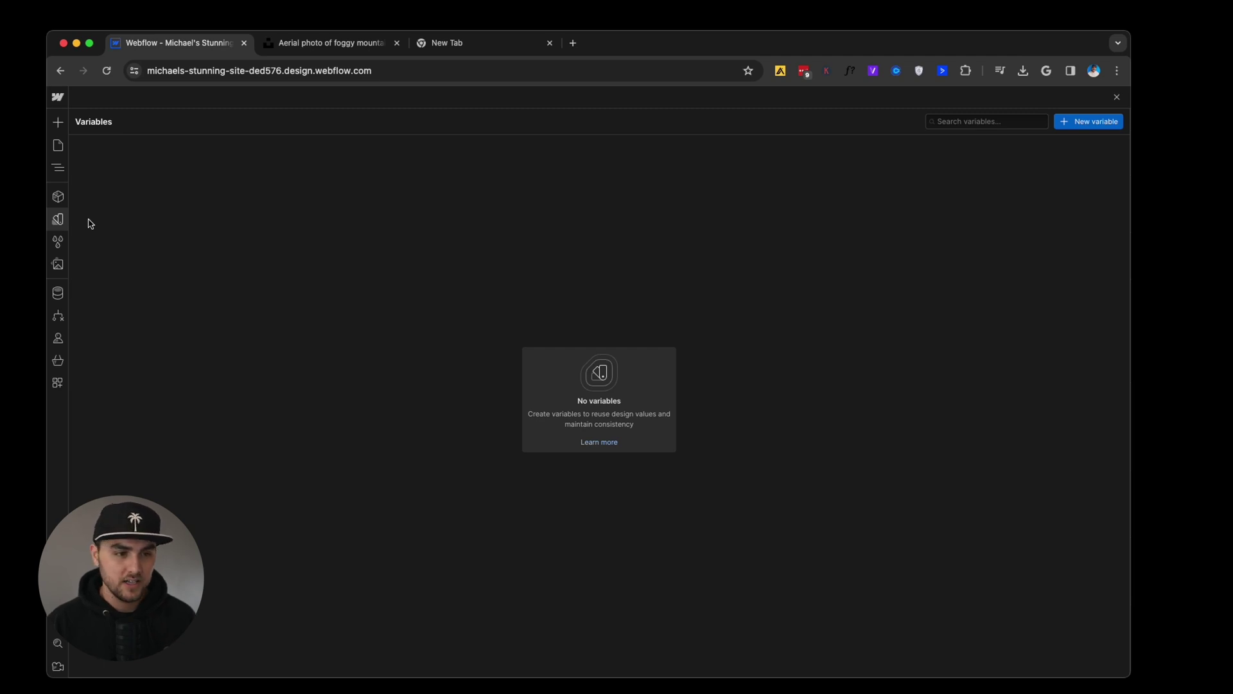
{"action": "left_click", "coordinate": [57, 247]}
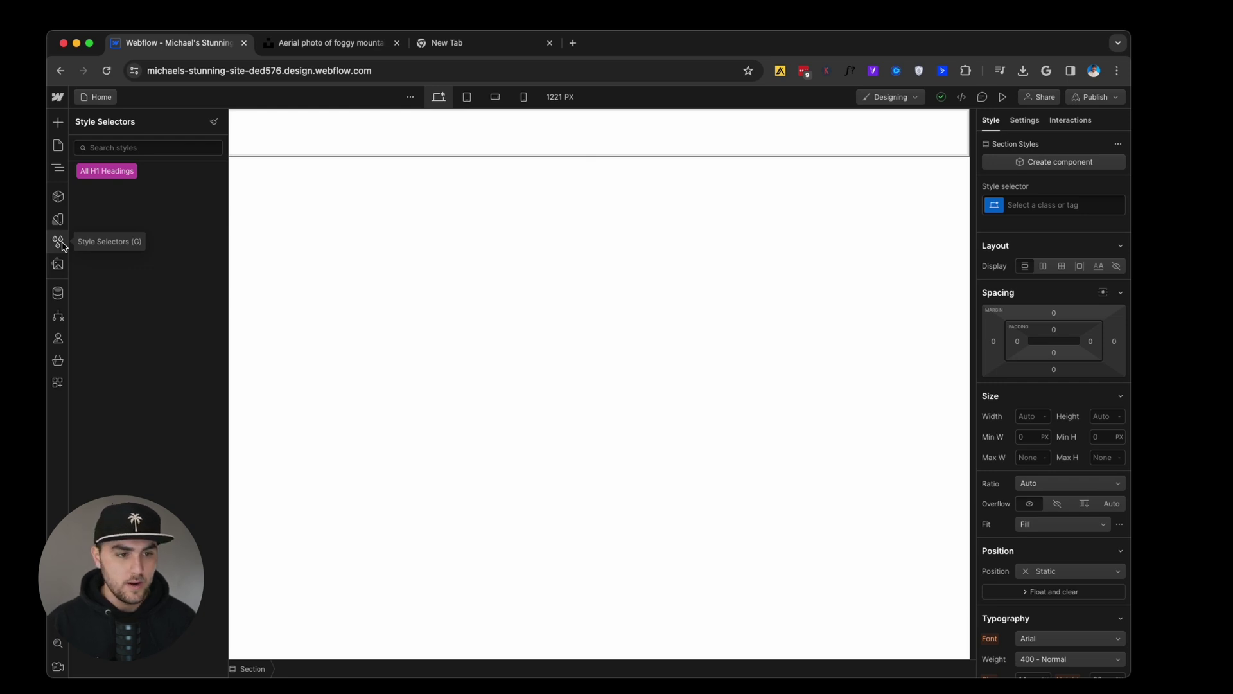
{"action": "left_click", "coordinate": [59, 269]}
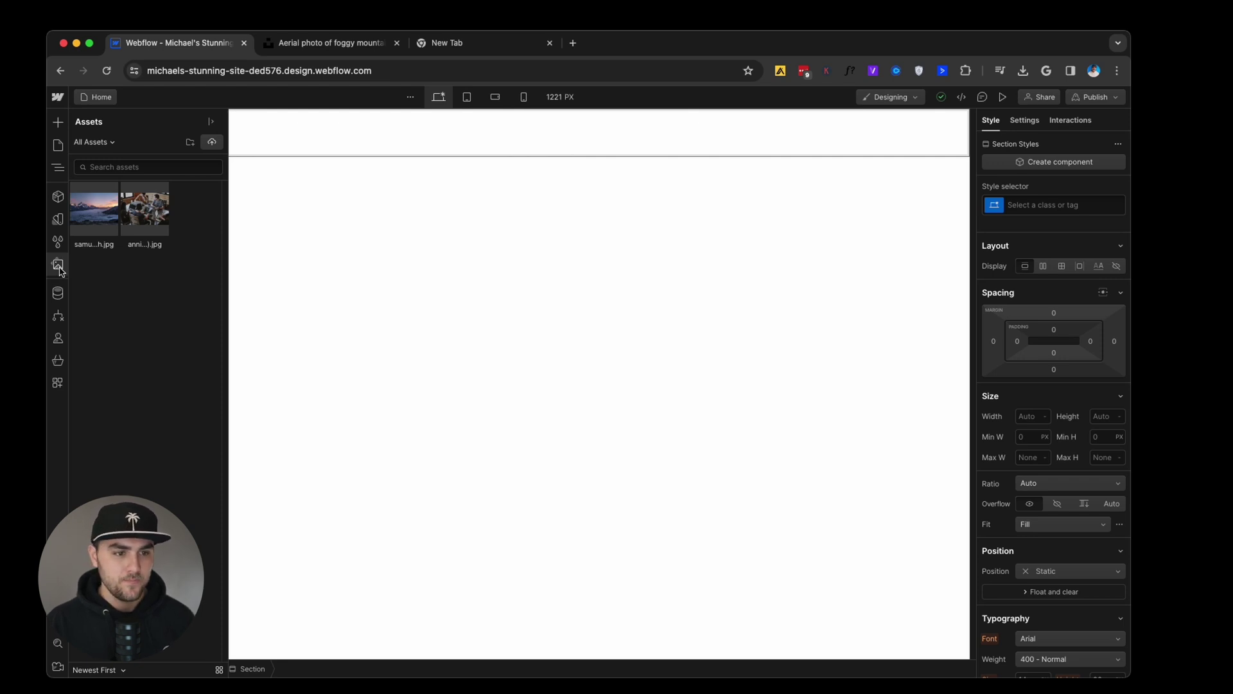
Step: Browse the CMS, Logic, Users and Apps panels without enabling Users, then return to the Navigator
{"action": "left_click", "coordinate": [58, 293]}
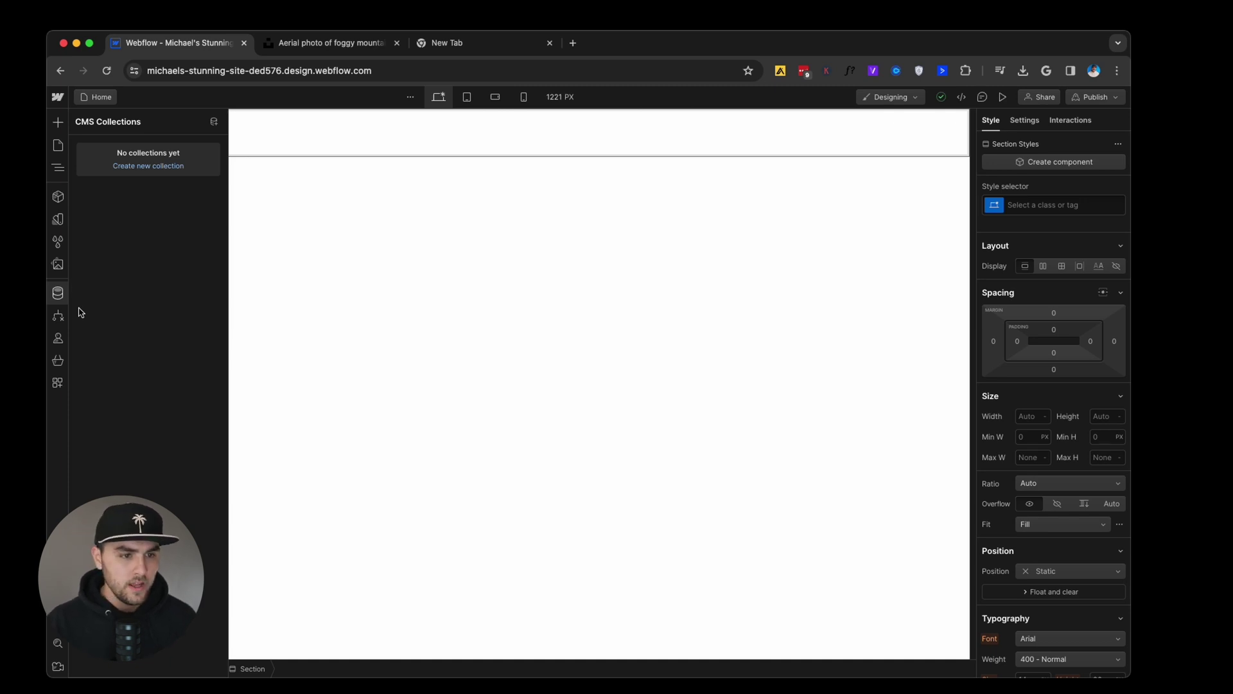
{"action": "left_click", "coordinate": [58, 316]}
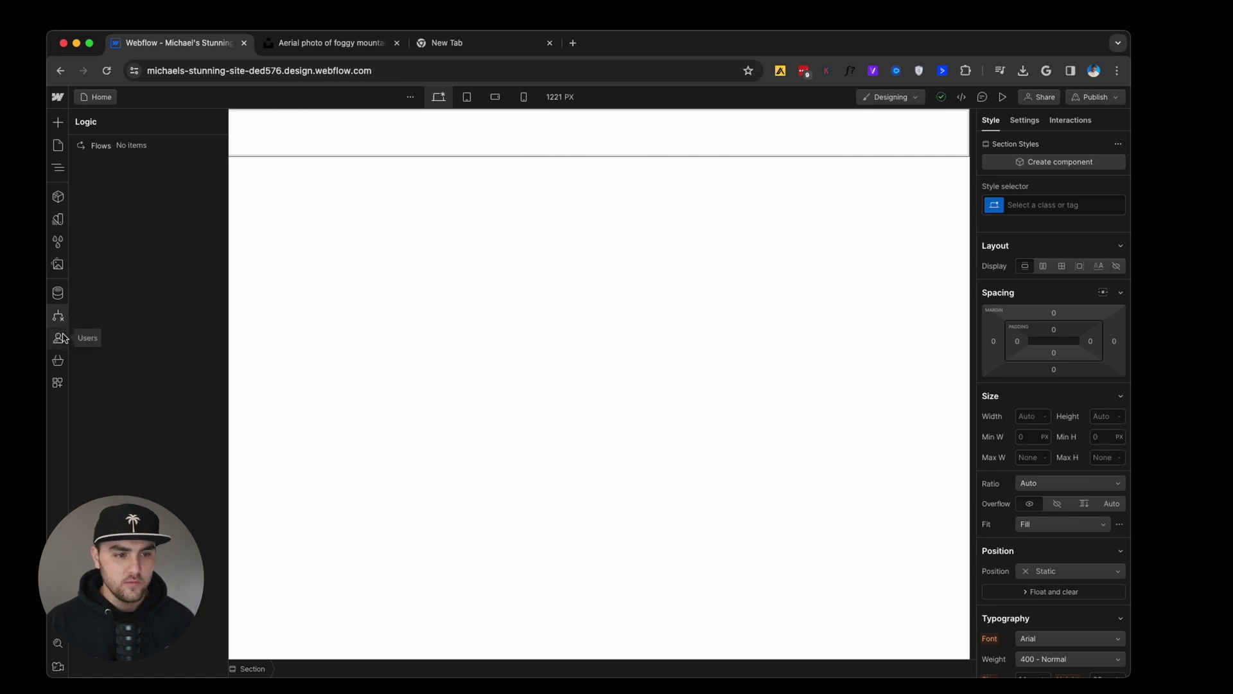
{"action": "left_click", "coordinate": [61, 340]}
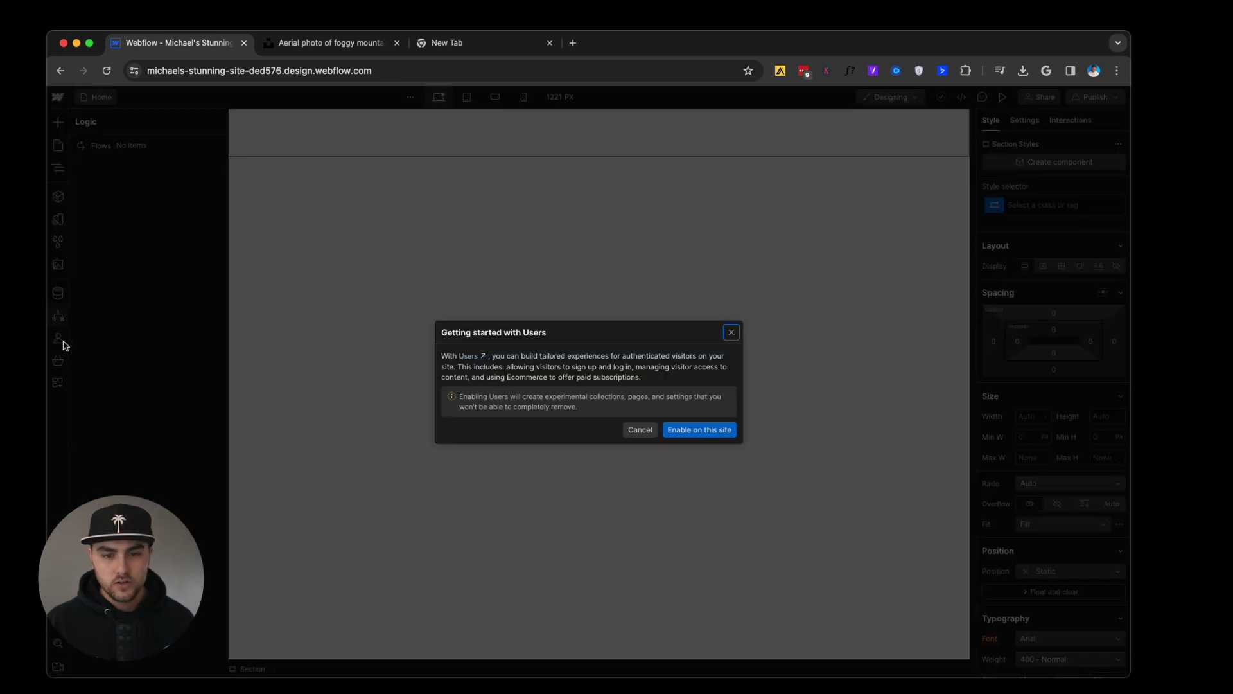
{"action": "left_click", "coordinate": [732, 332]}
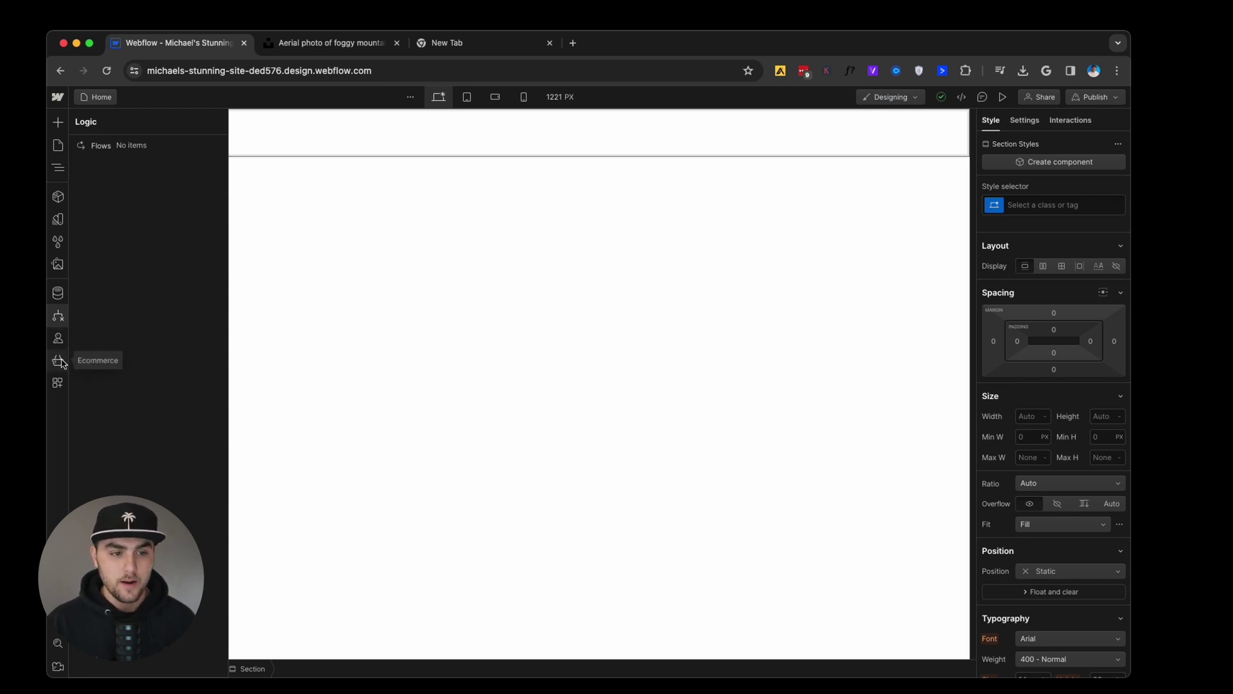
{"action": "left_click", "coordinate": [57, 384]}
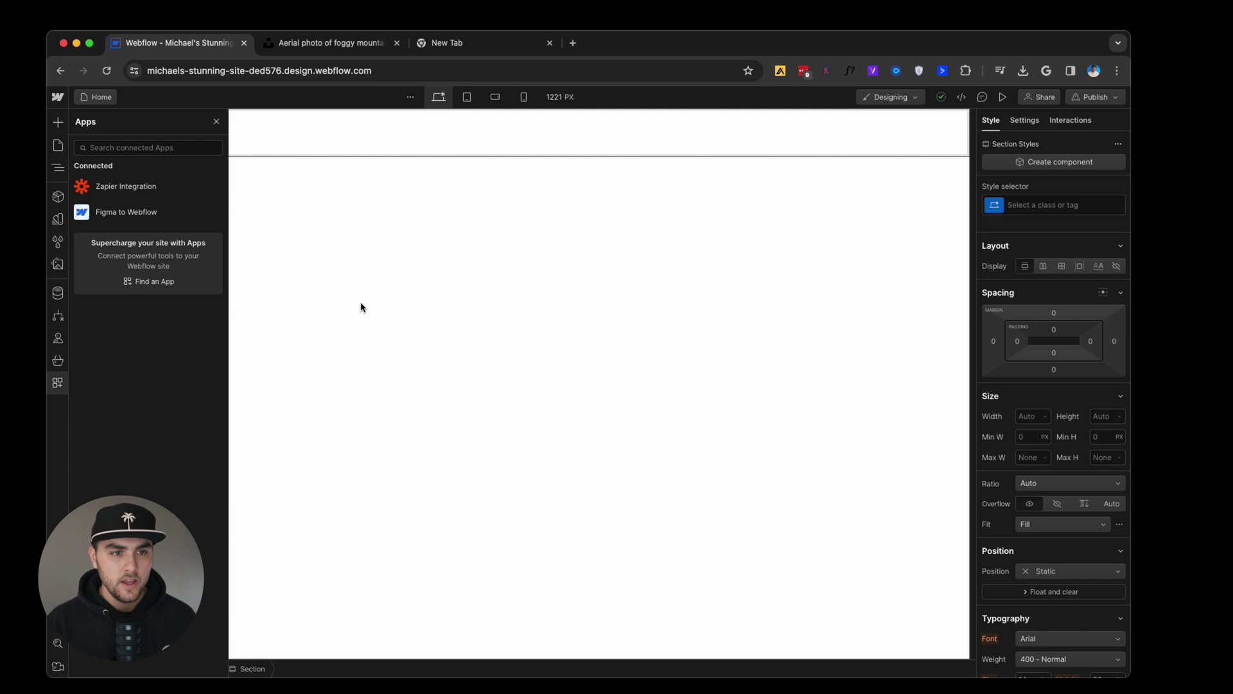
{"action": "key", "text": "z"}
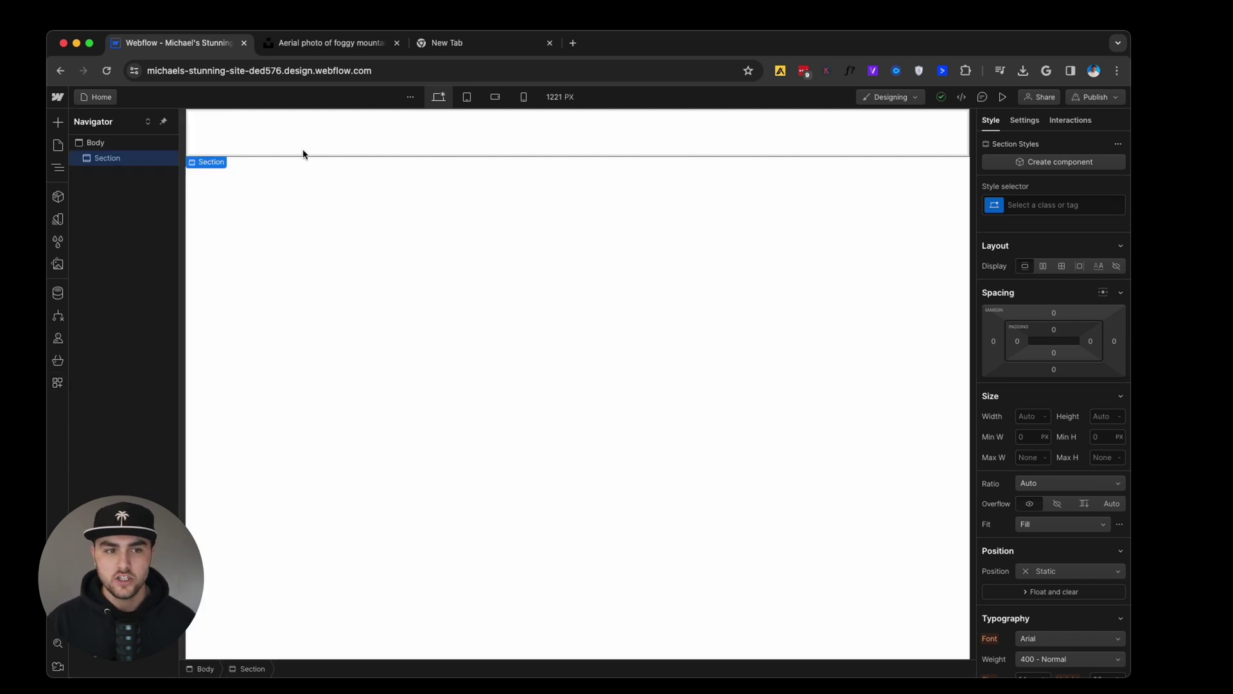
Step: Try dragging another Section onto the canvas; the Body still holds one empty Section
{"action": "left_click", "coordinate": [58, 122]}
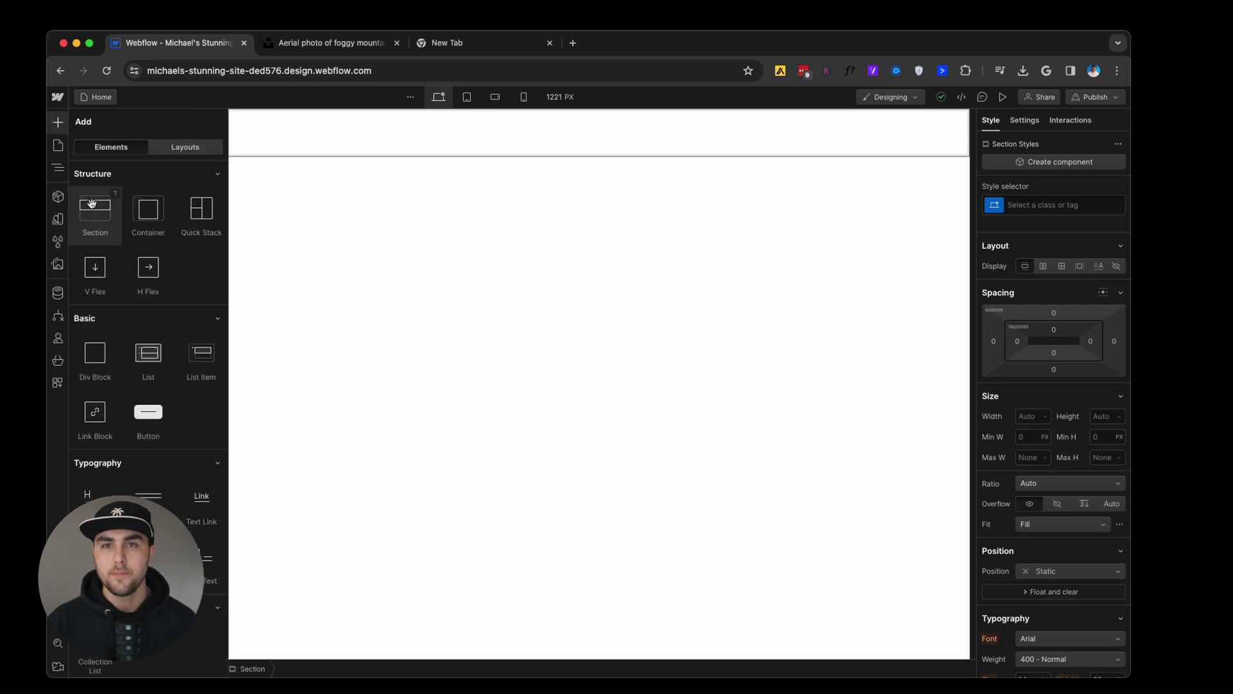
{"action": "left_click_drag", "start_coordinate": [93, 207], "coordinate": [528, 127]}
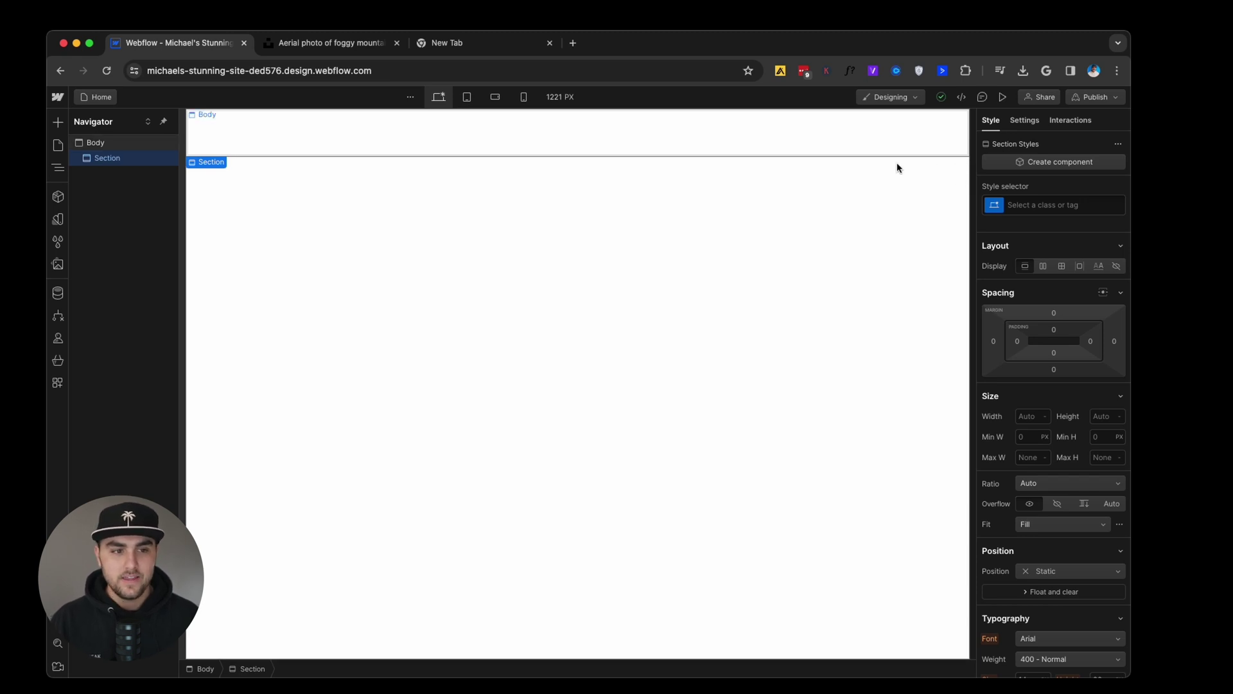
Step: Drag a 940 px Container into the Section and select the surrounding Section
{"action": "left_click", "coordinate": [59, 123]}
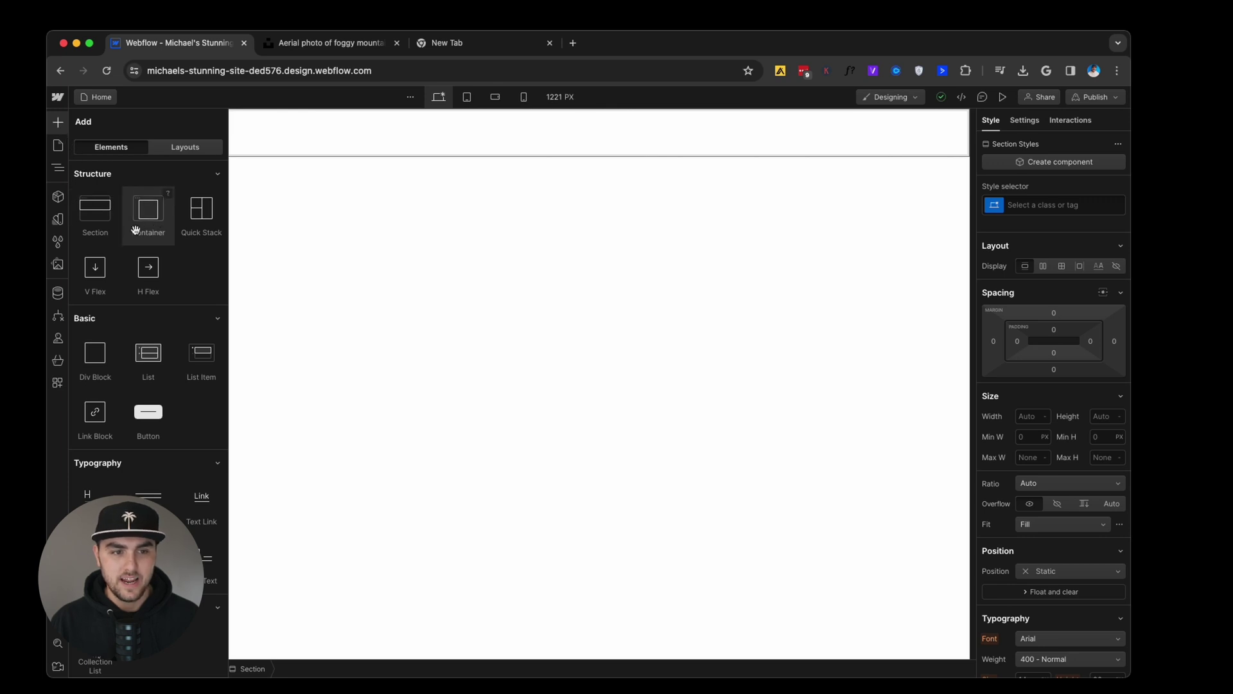
{"action": "left_click_drag", "start_coordinate": [152, 229], "coordinate": [356, 129]}
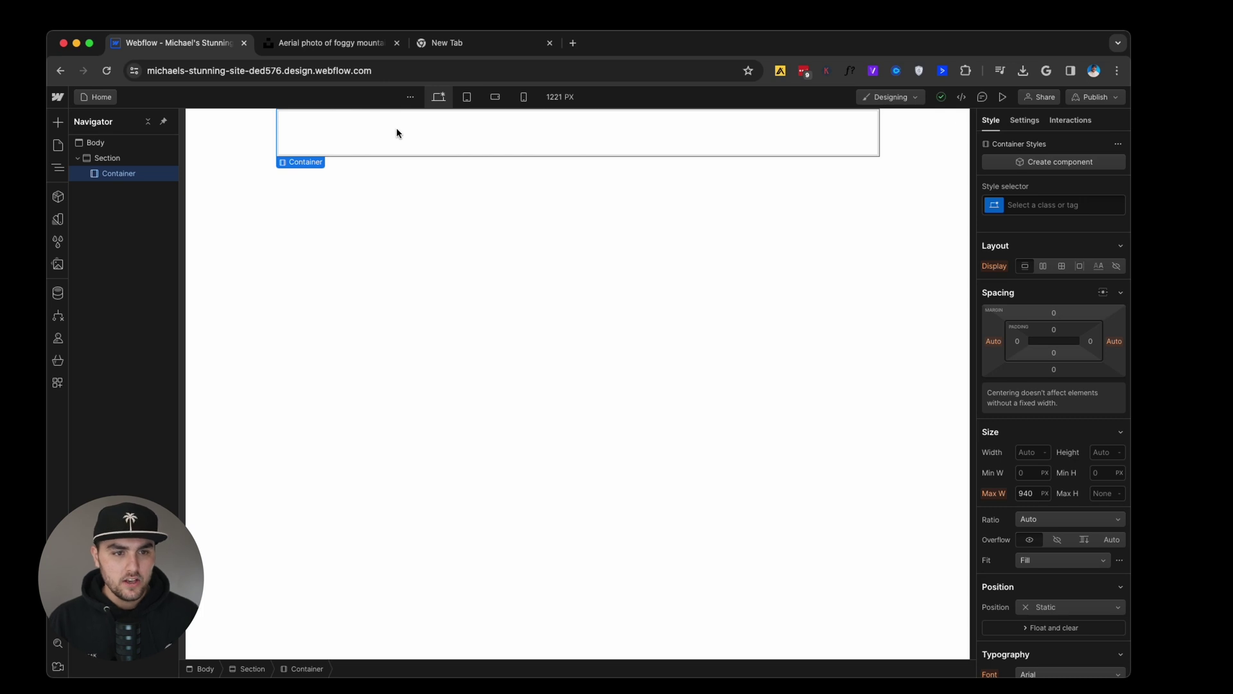
{"action": "left_click", "coordinate": [260, 146]}
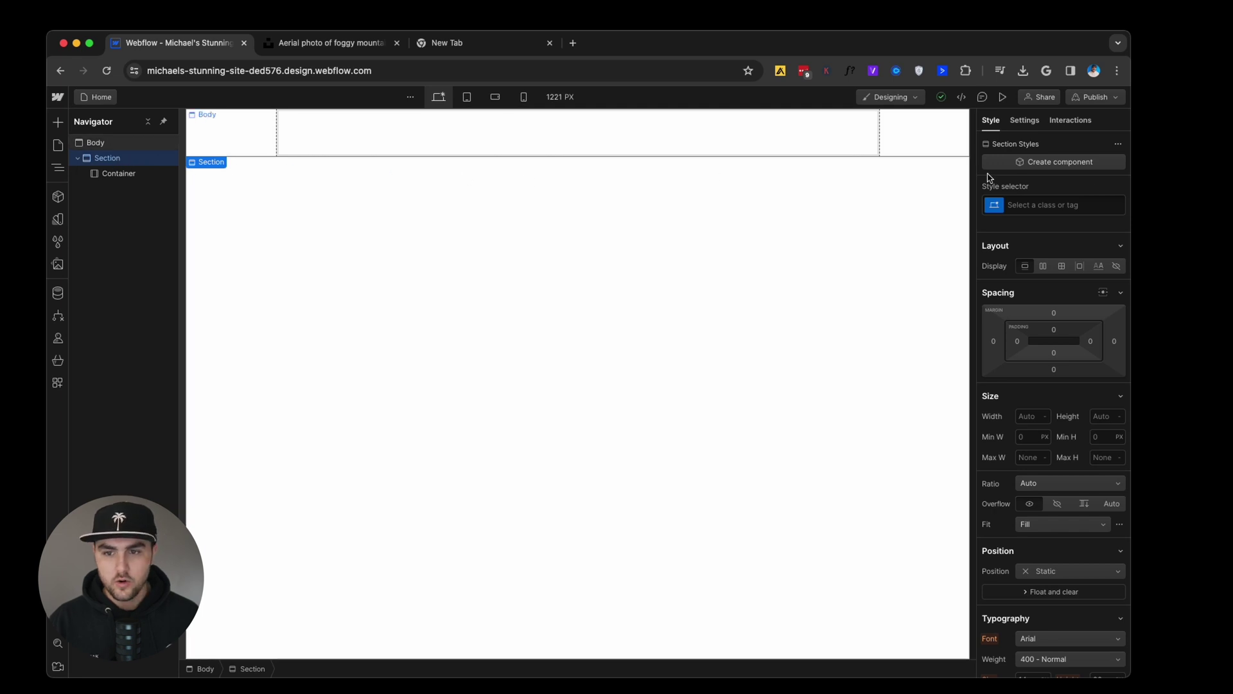
Step: Create a 'section' class on the first Section with 145 px top and bottom padding
{"action": "left_click", "coordinate": [1021, 205]}
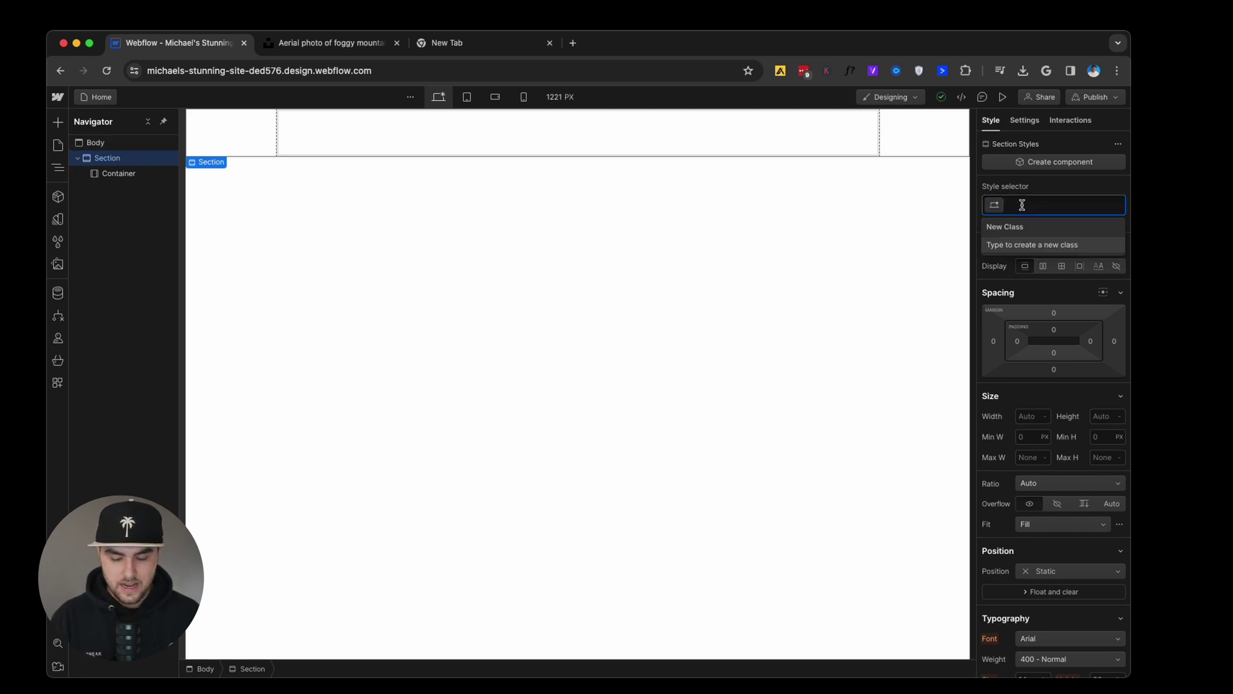
{"action": "type", "text": "section"}
{"action": "key", "text": "Return"}
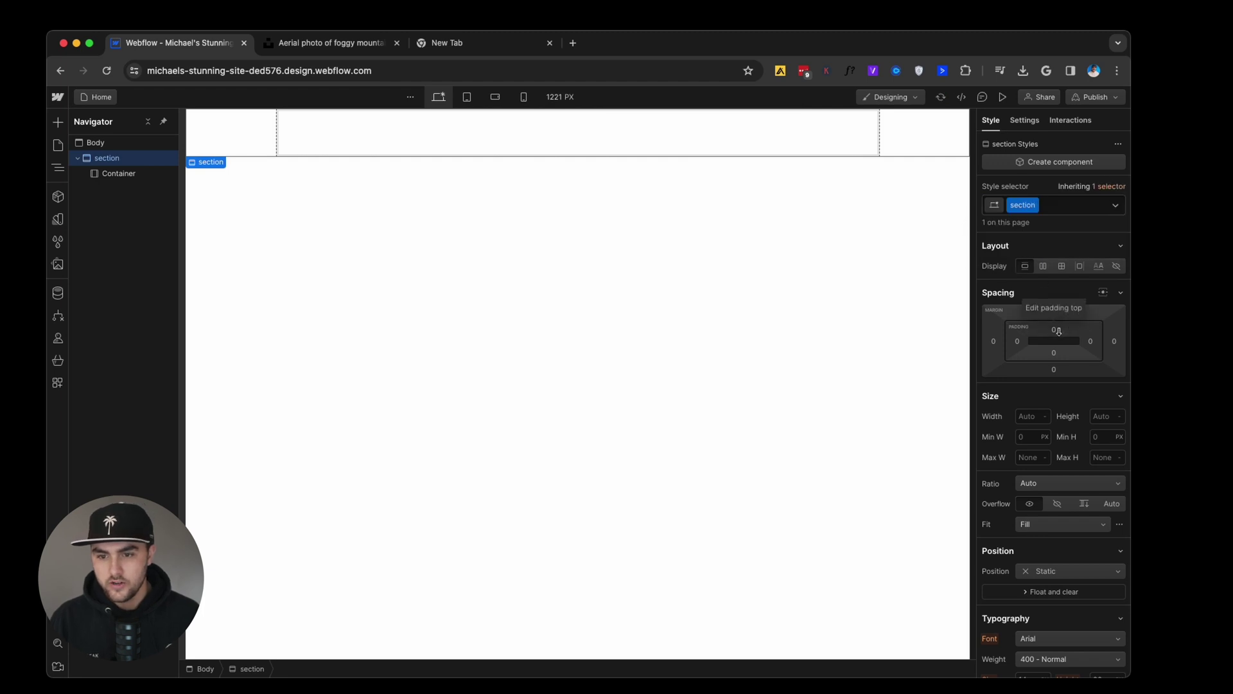
{"action": "left_click_drag", "start_coordinate": [1058, 331], "coordinate": [1082, 427]}
Step: Give the section a #dbdbdb grey background and add a second Section below it
{"action": "scroll", "coordinate": [1082, 429], "scroll_direction": "down", "scroll_amount": 3}
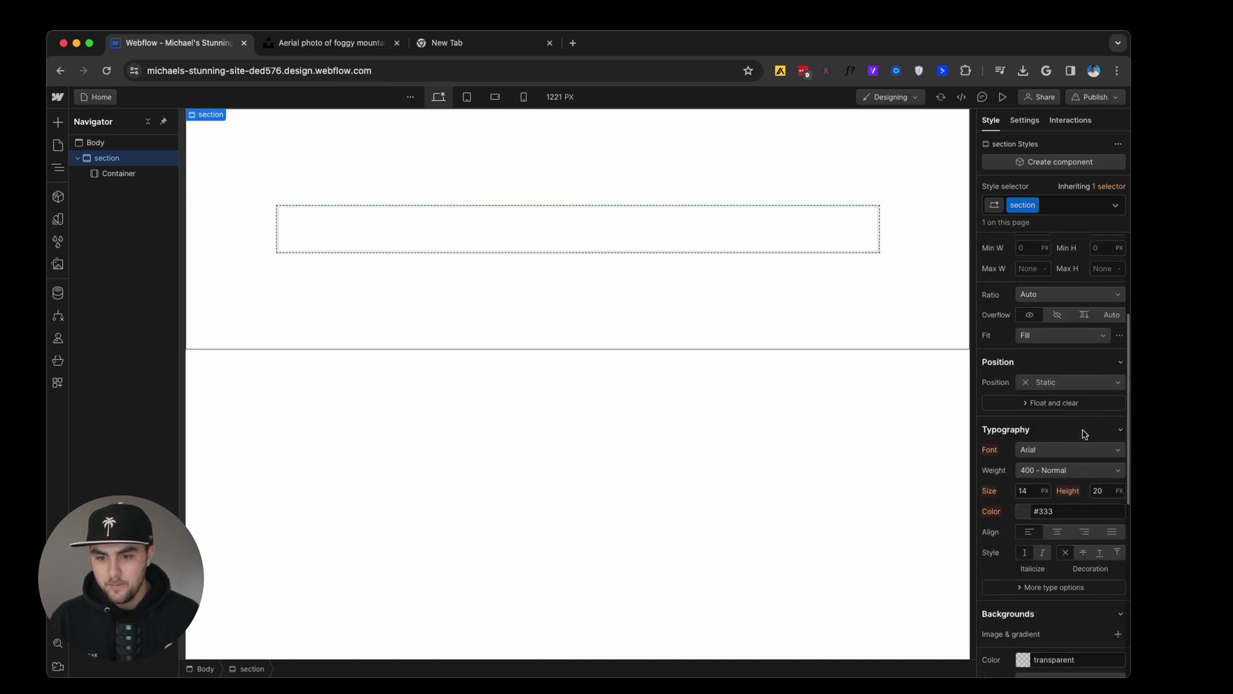
{"action": "scroll", "coordinate": [1084, 434], "scroll_direction": "down", "scroll_amount": 3}
{"action": "left_click", "coordinate": [1022, 421]}
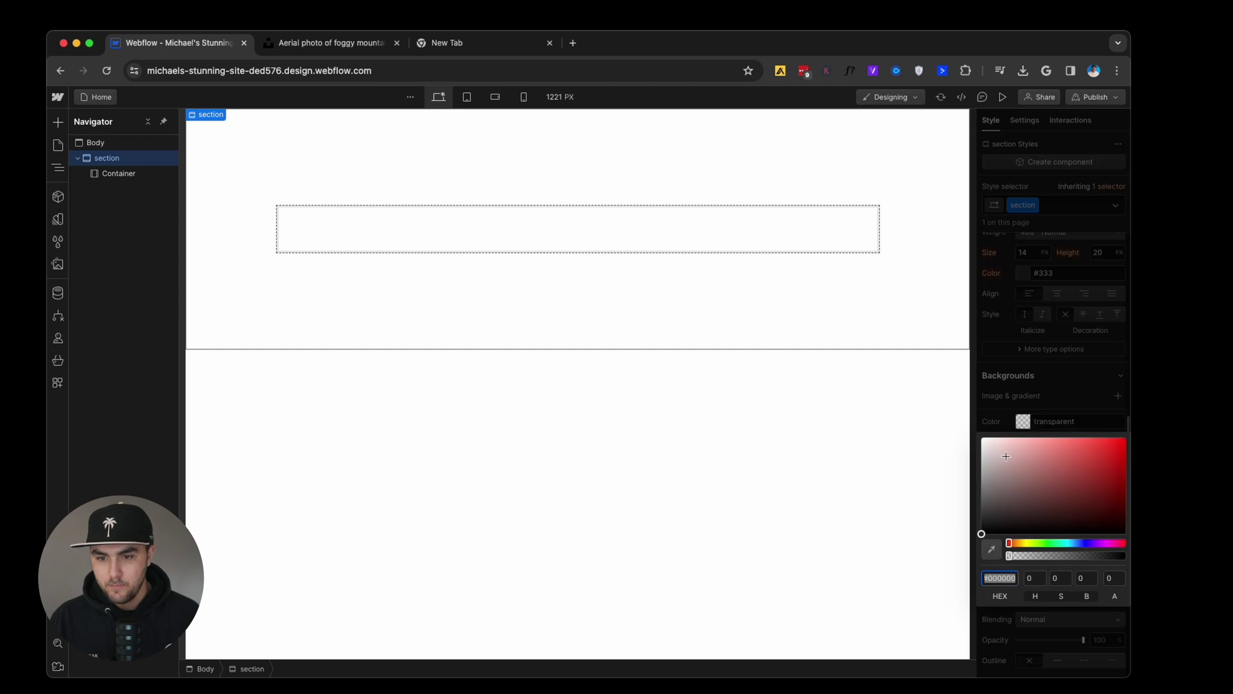
{"action": "left_click_drag", "start_coordinate": [1006, 455], "coordinate": [982, 451]}
{"action": "left_click", "coordinate": [1016, 404]}
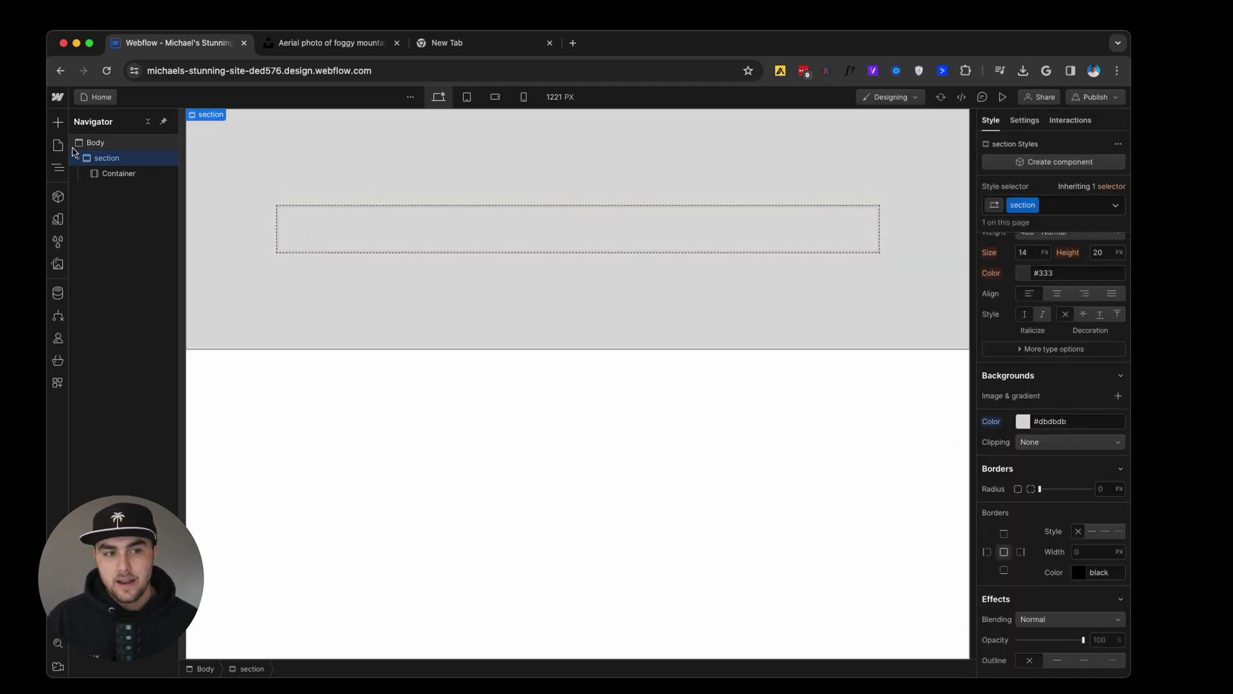
{"action": "left_click", "coordinate": [58, 122]}
{"action": "left_click_drag", "start_coordinate": [93, 212], "coordinate": [317, 440]}
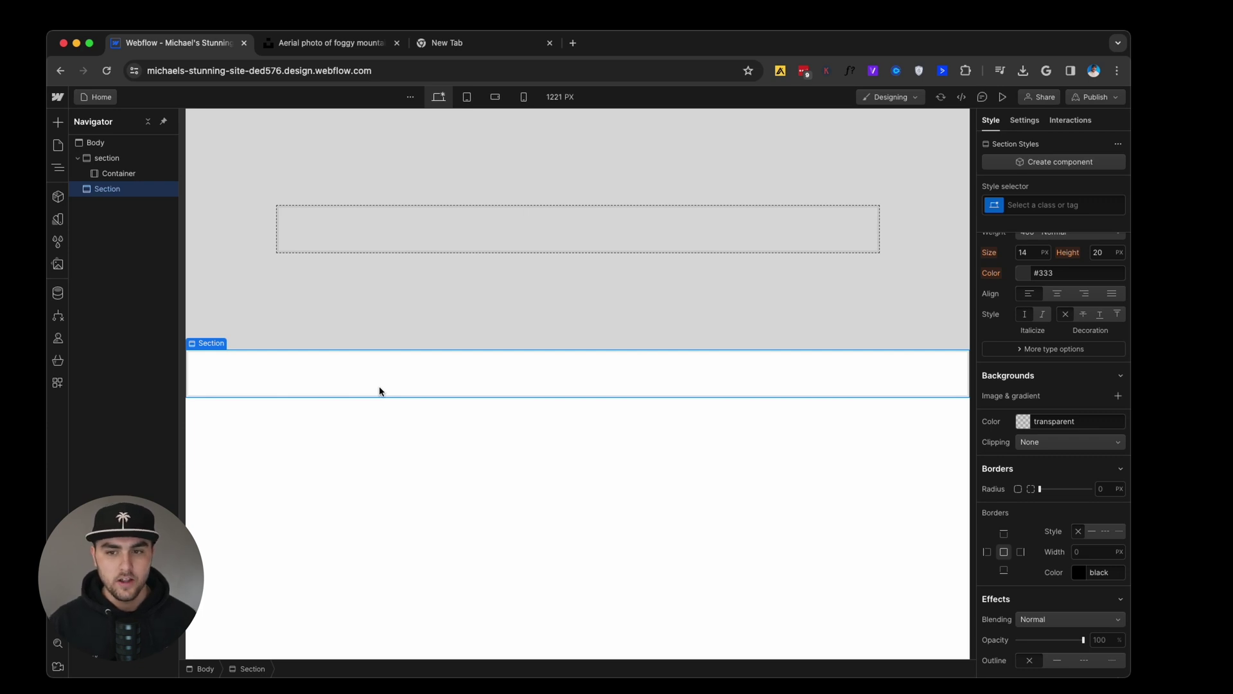
Step: Apply the existing 'section' class to the new Section, then select that second section
{"action": "left_click", "coordinate": [1067, 205]}
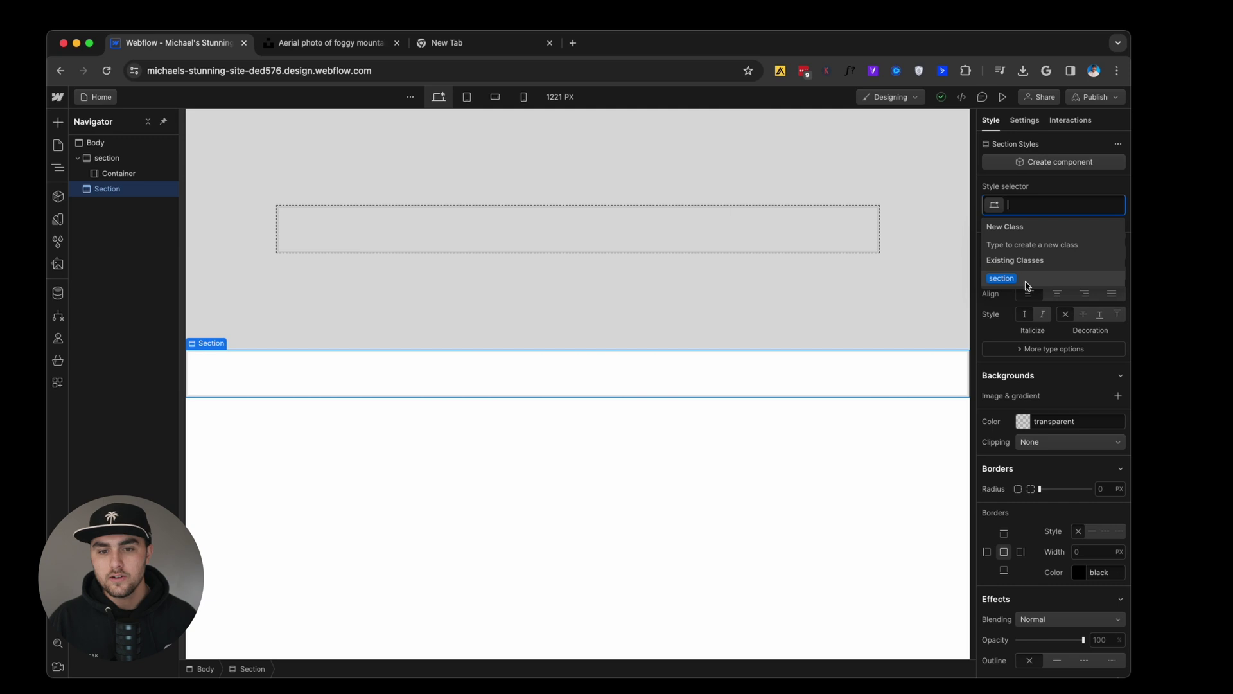
{"action": "left_click", "coordinate": [1002, 279]}
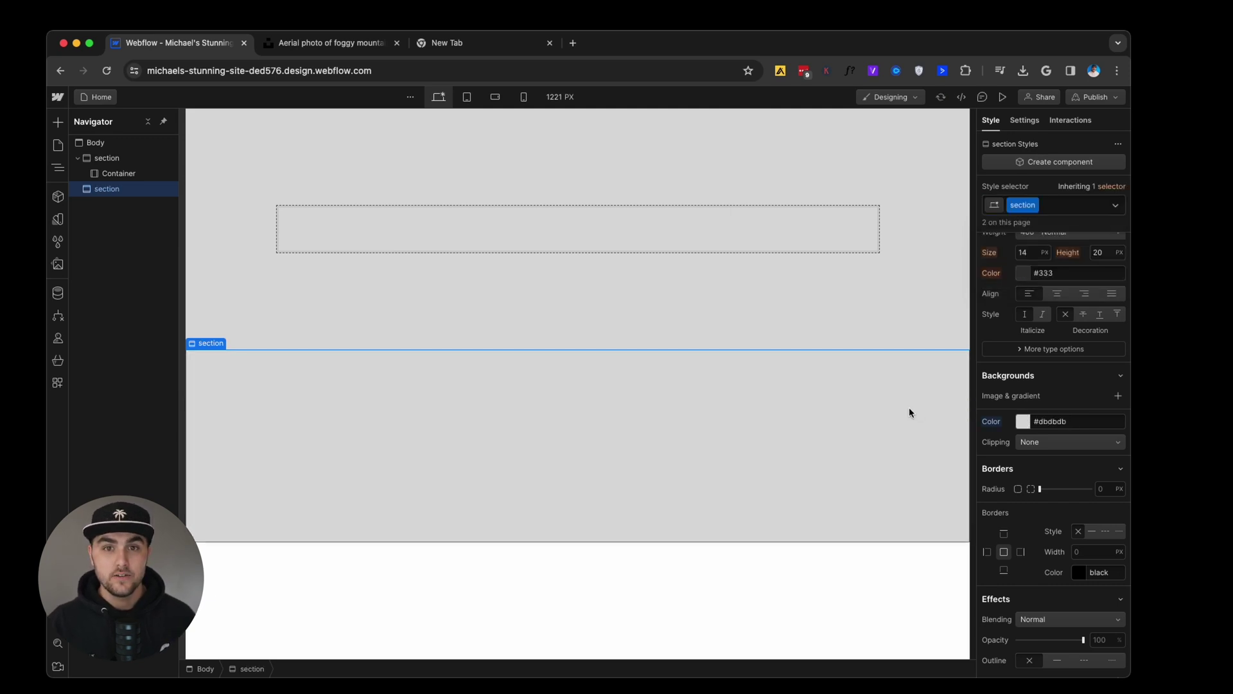
{"action": "left_click", "coordinate": [906, 288]}
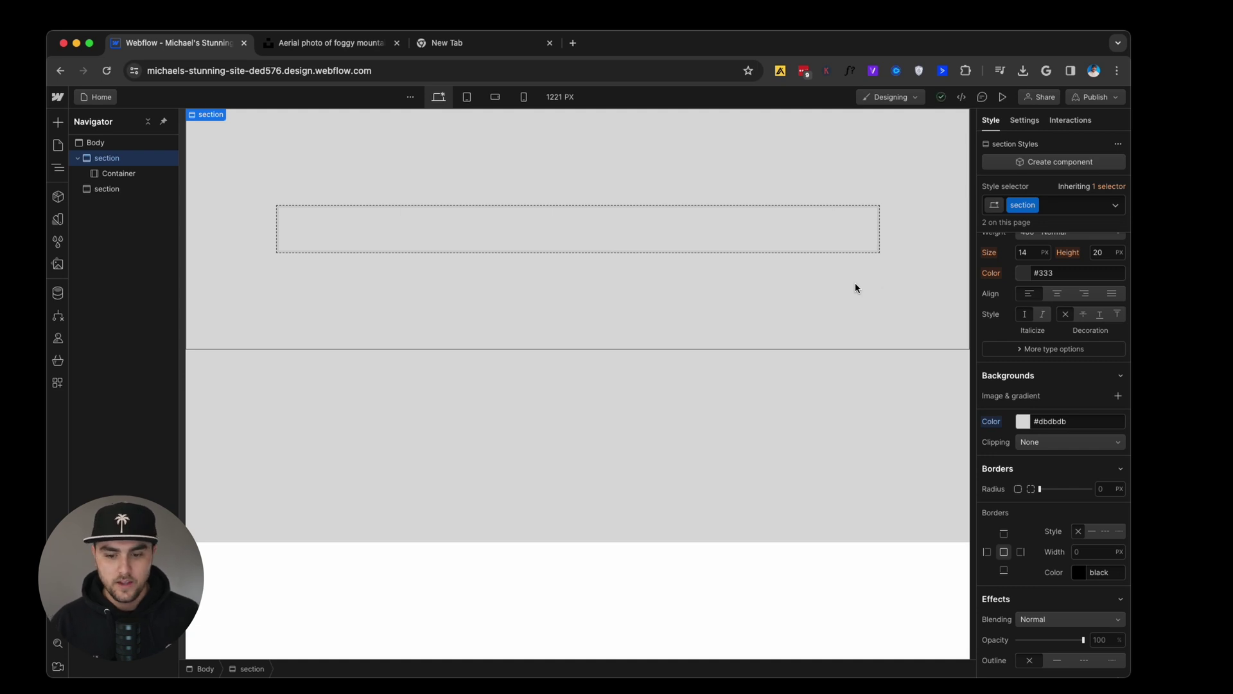
{"action": "left_click", "coordinate": [796, 398]}
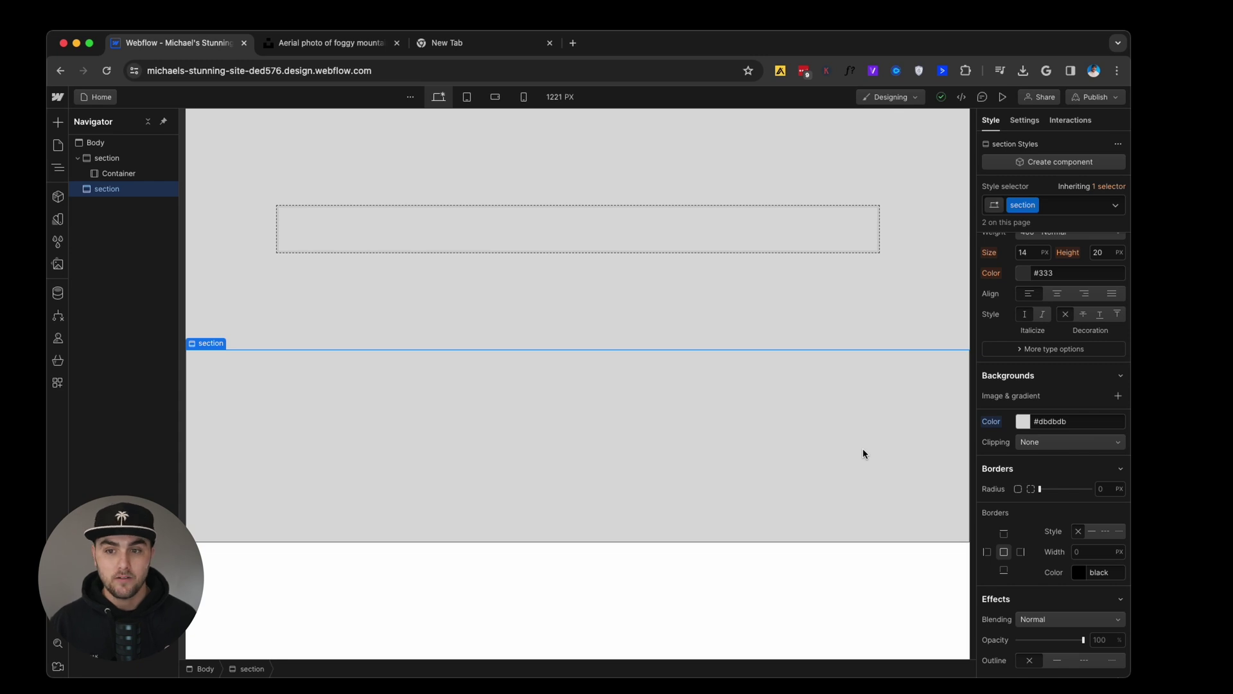
Step: Add a 'black' combo class to the second section and set its background to black
{"action": "left_click", "coordinate": [1060, 204]}
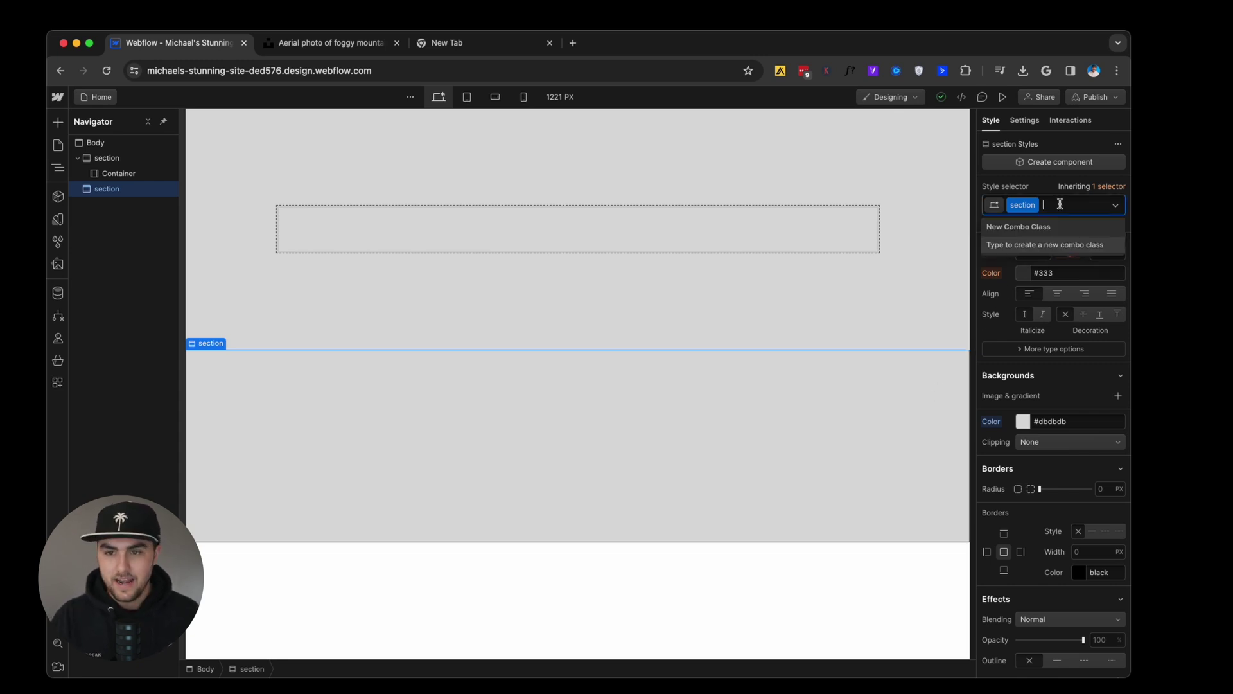
{"action": "type", "text": "black"}
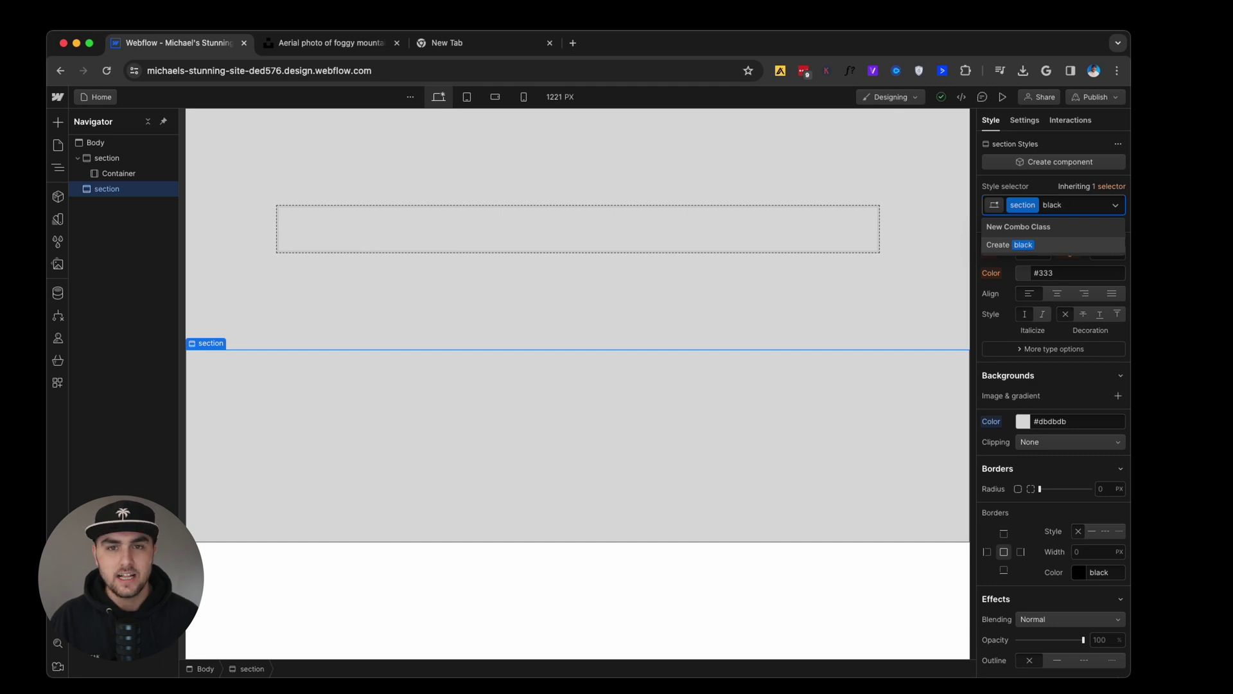
{"action": "key", "text": "Return"}
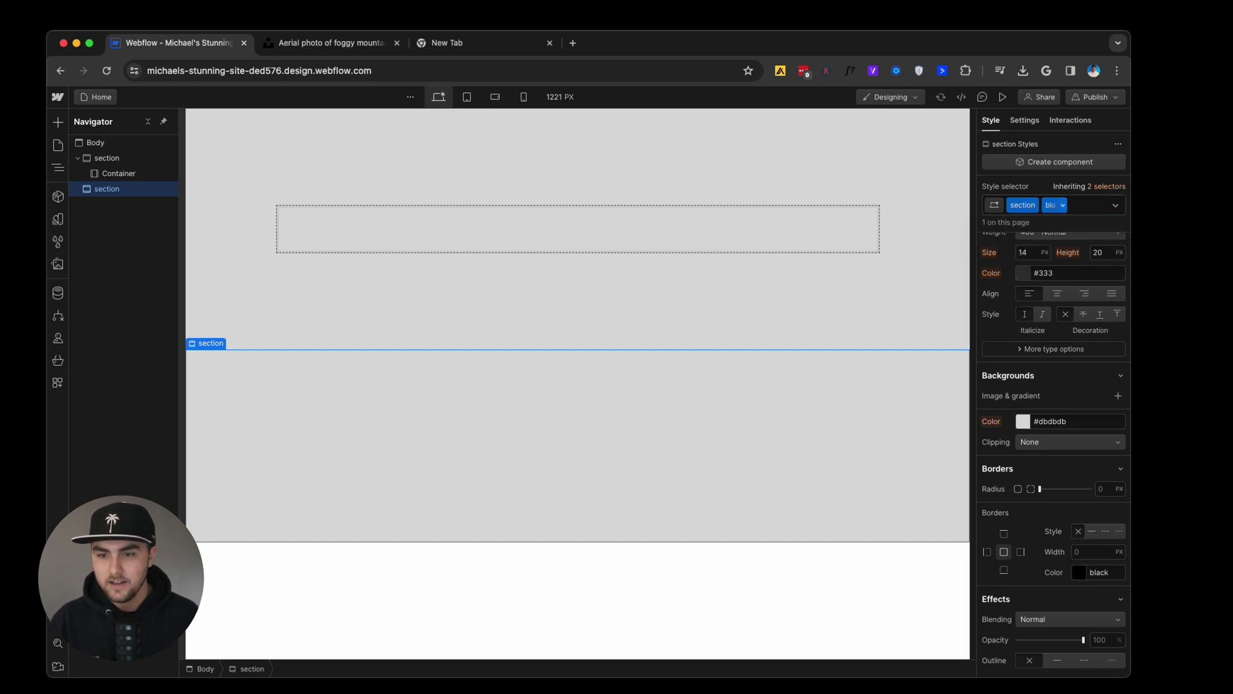
{"action": "left_click", "coordinate": [1023, 422]}
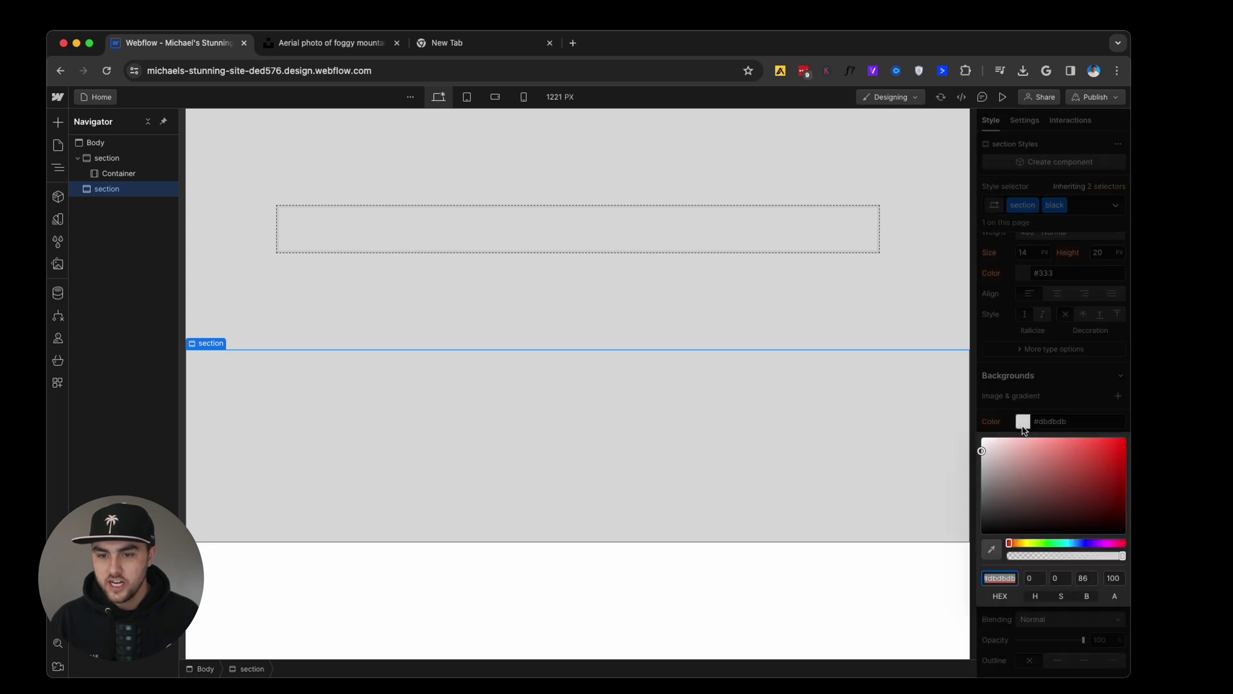
{"action": "type", "text": "black"}
{"action": "left_click", "coordinate": [1027, 420]}
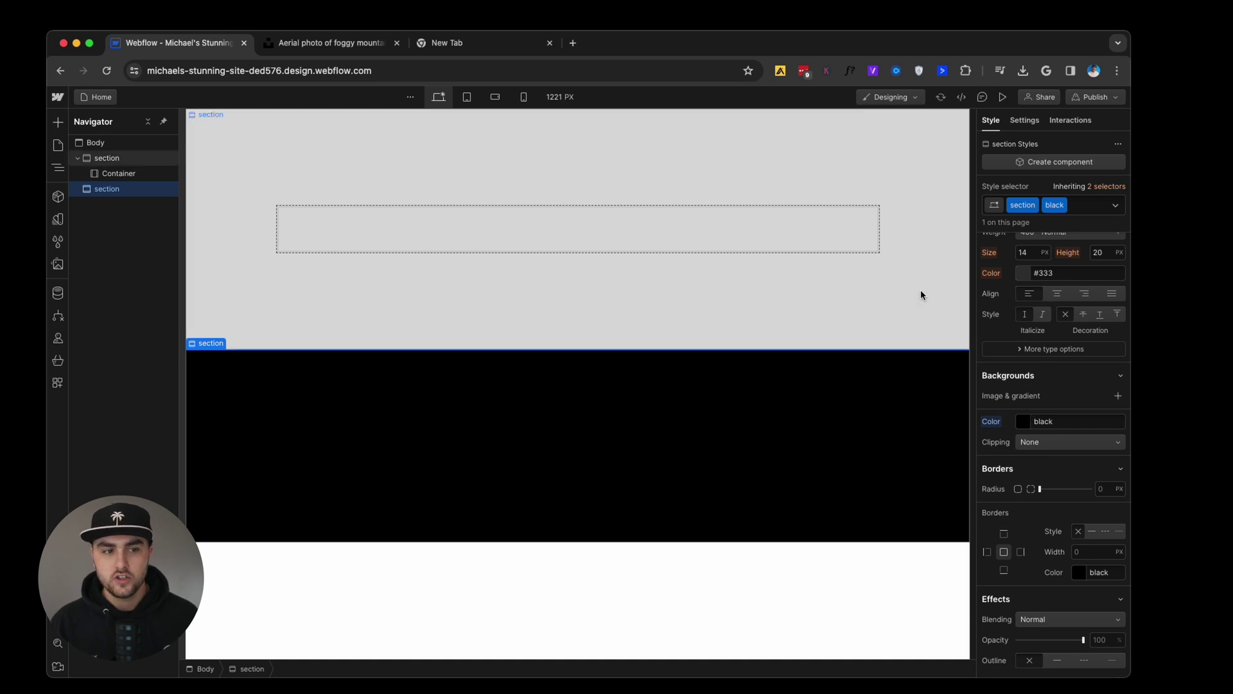
Step: Add a third Section at the bottom of the page and apply the 'section' class
{"action": "left_click", "coordinate": [57, 125]}
{"action": "left_click_drag", "start_coordinate": [96, 212], "coordinate": [379, 580]}
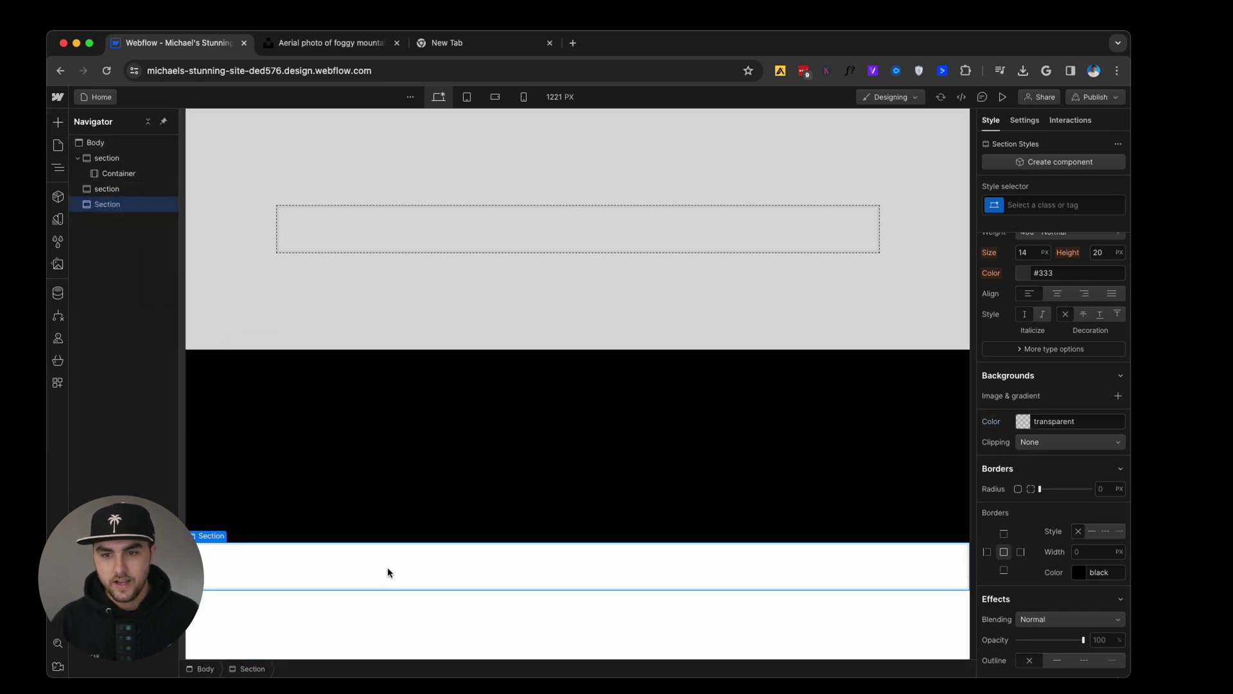
{"action": "key", "text": "super+Return"}
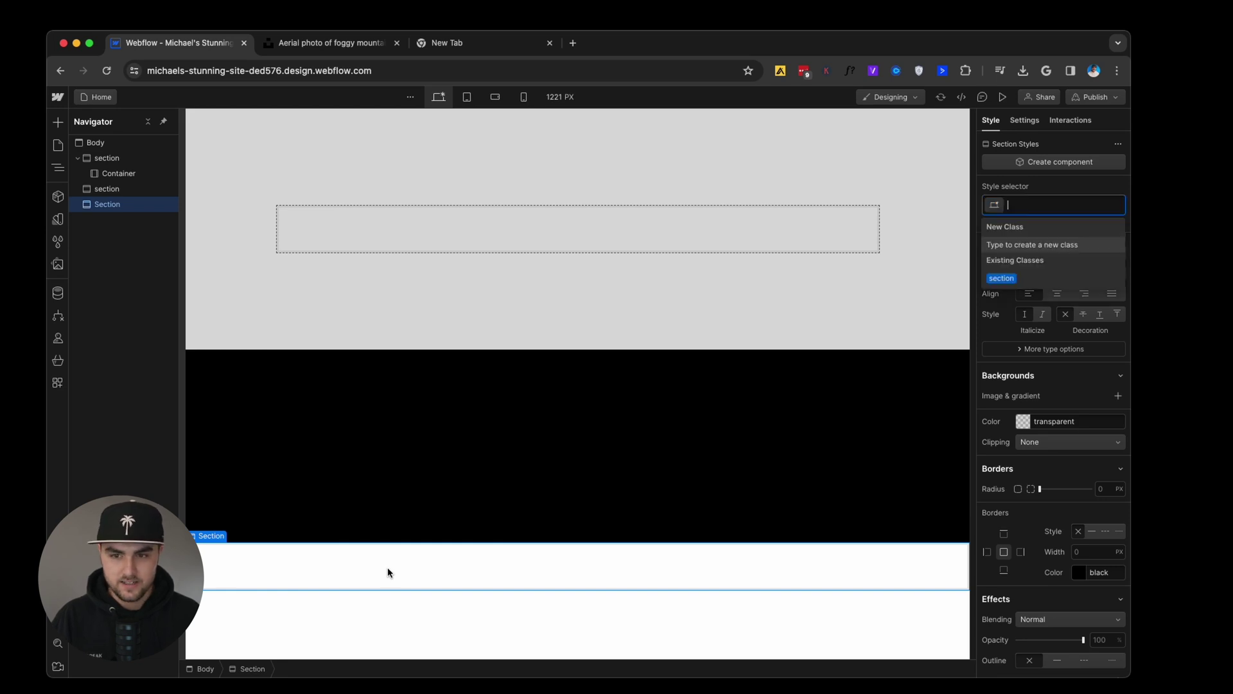
{"action": "type", "text": "sect"}
{"action": "key", "text": "Return"}
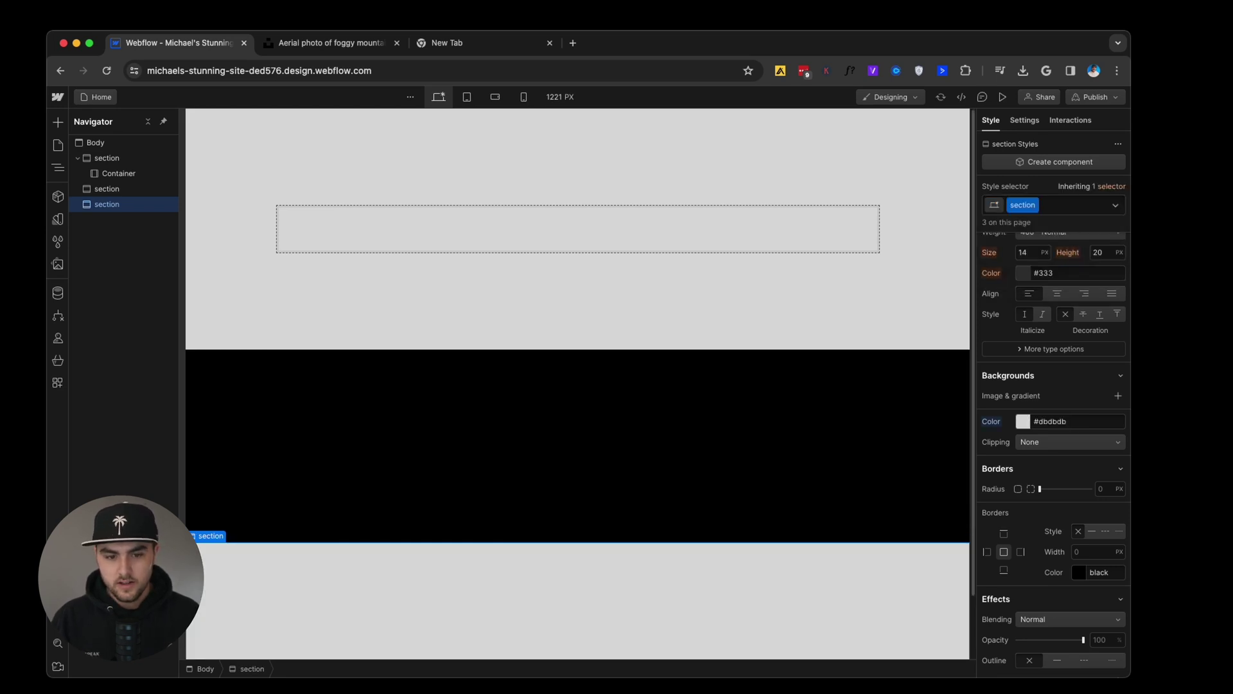
{"action": "scroll", "coordinate": [424, 467], "scroll_direction": "down", "scroll_amount": 2}
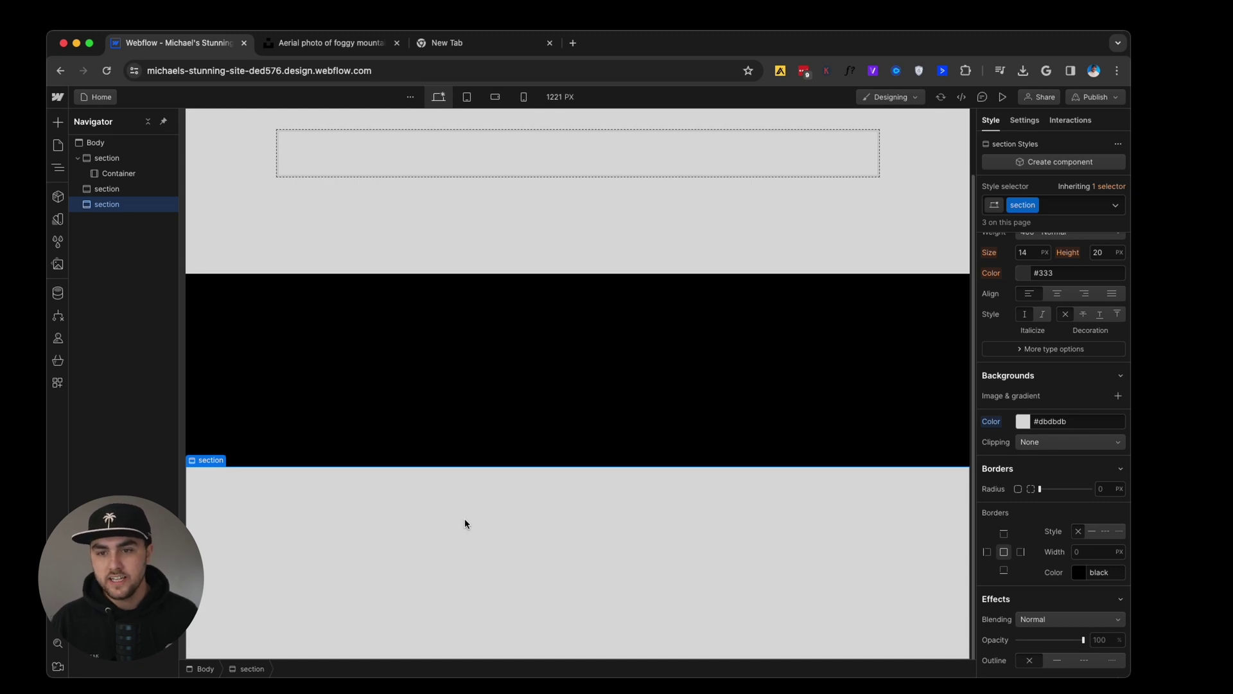
Step: Add a 'yellow' combo class with a #ffcf57 background to the third section
{"action": "left_click", "coordinate": [1060, 205]}
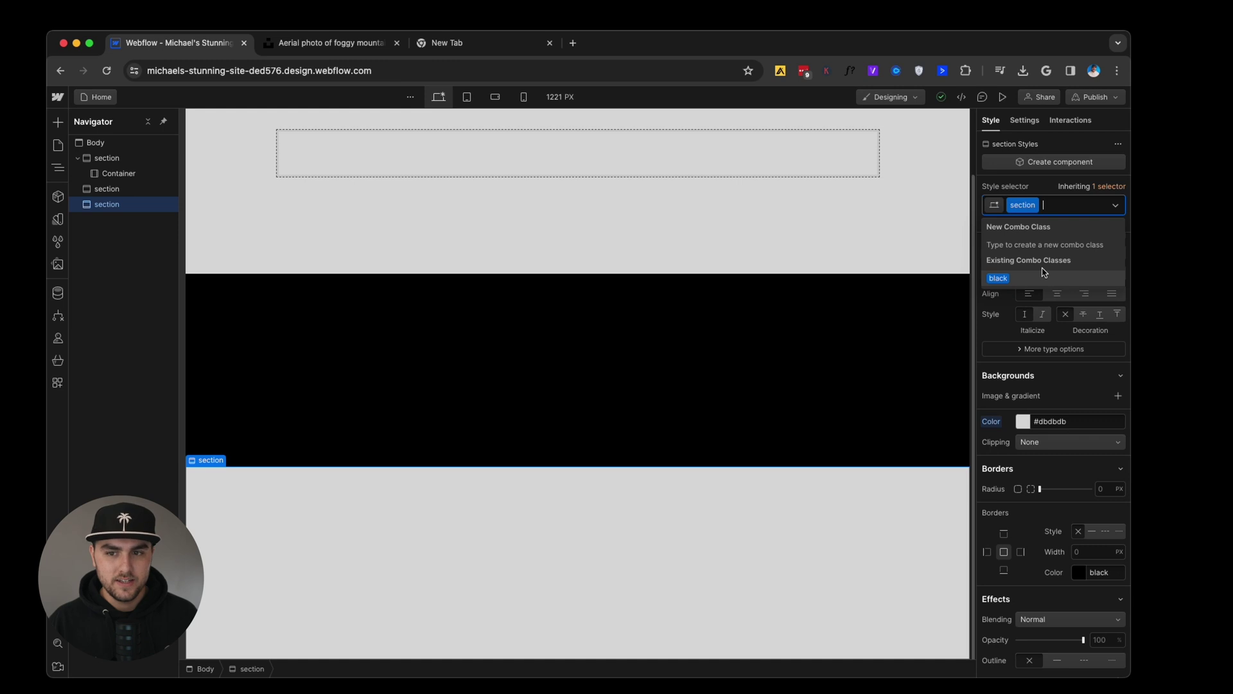
{"action": "type", "text": "yellow"}
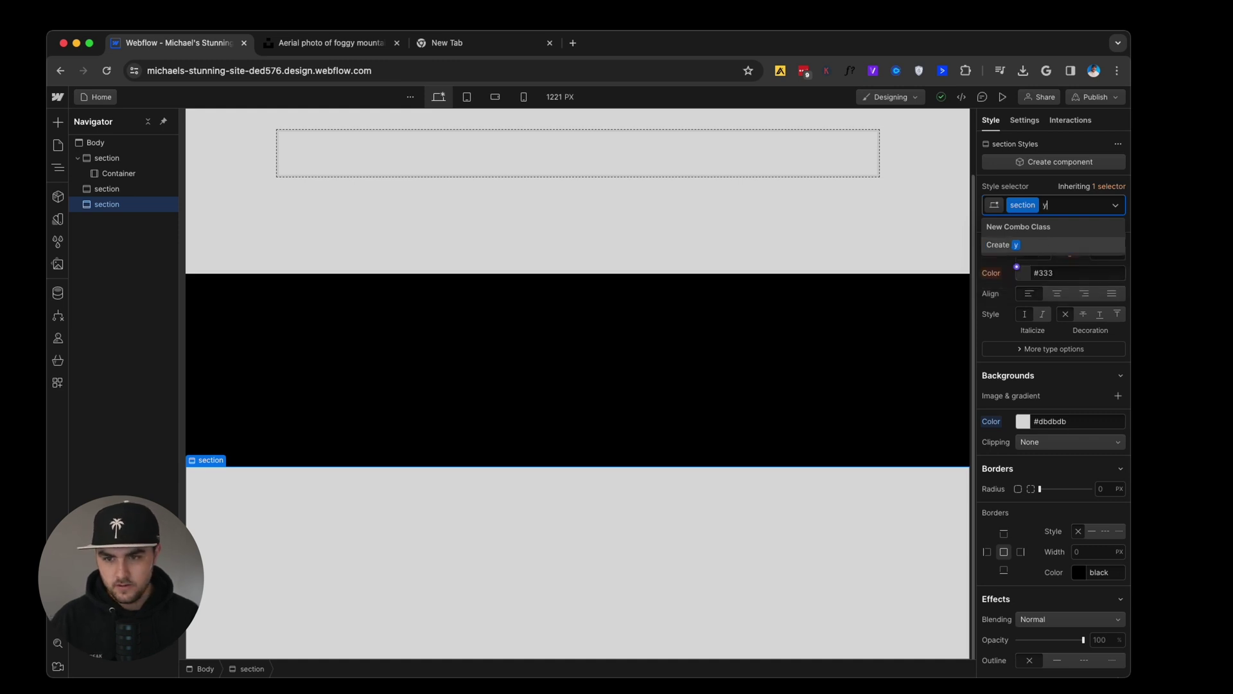
{"action": "key", "text": "Return"}
{"action": "scroll", "coordinate": [1048, 255], "scroll_direction": "down", "scroll_amount": 1}
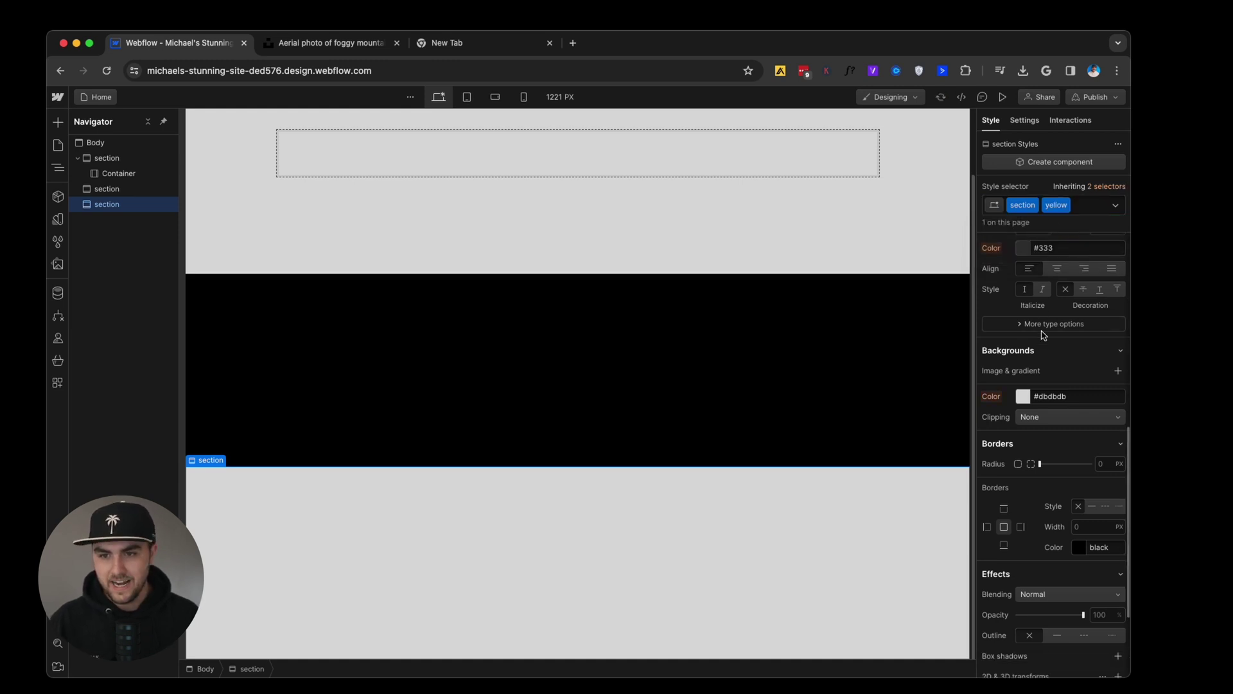
{"action": "left_click", "coordinate": [1028, 403]}
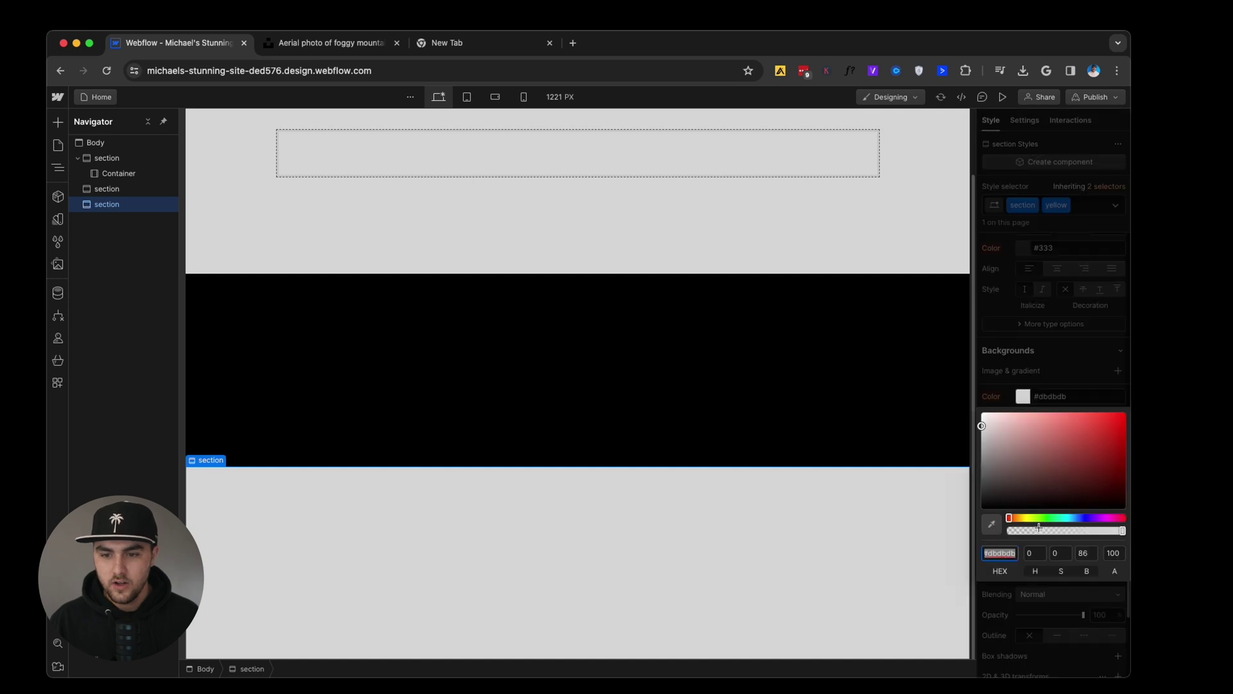
{"action": "left_click_drag", "start_coordinate": [1030, 521], "coordinate": [1022, 520]}
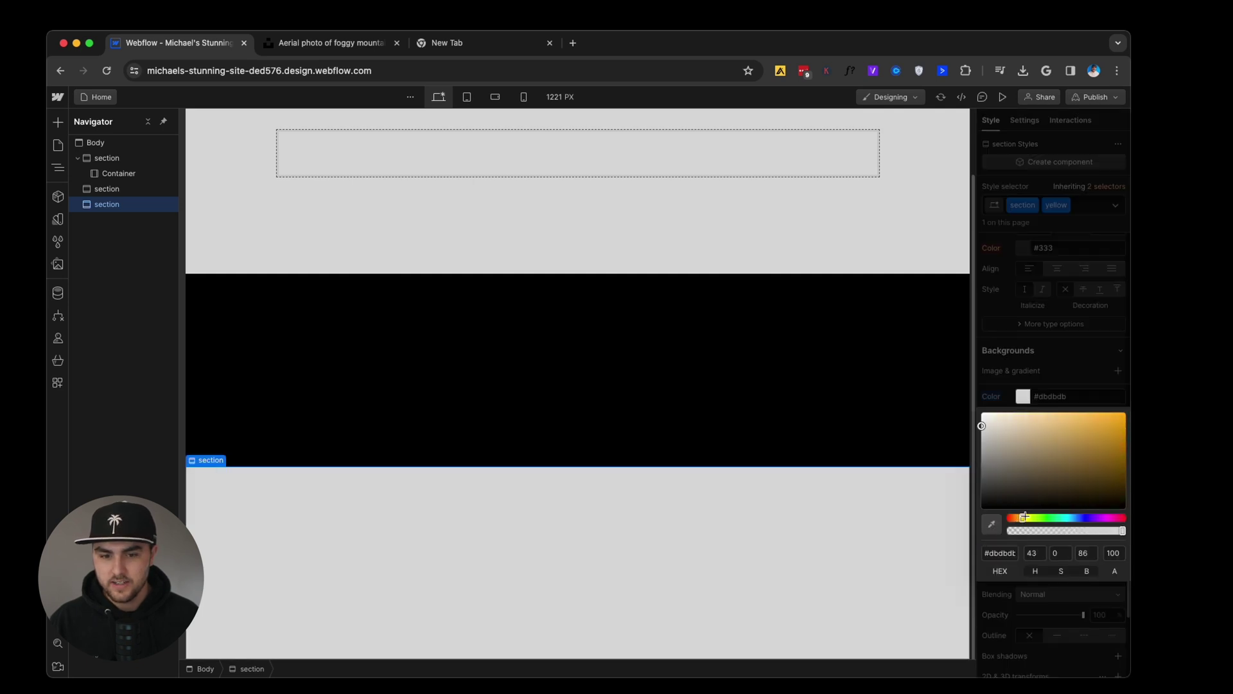
{"action": "left_click", "coordinate": [1076, 412]}
{"action": "left_click", "coordinate": [1069, 341]}
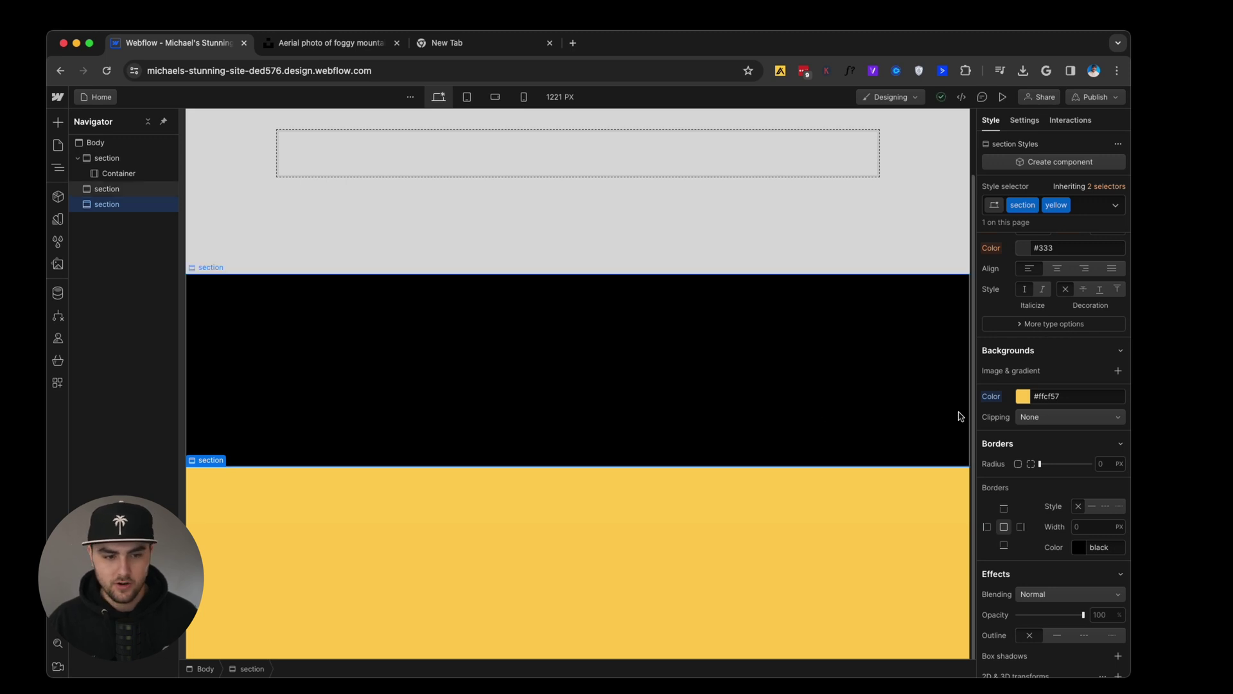
{"action": "left_click", "coordinate": [887, 444]}
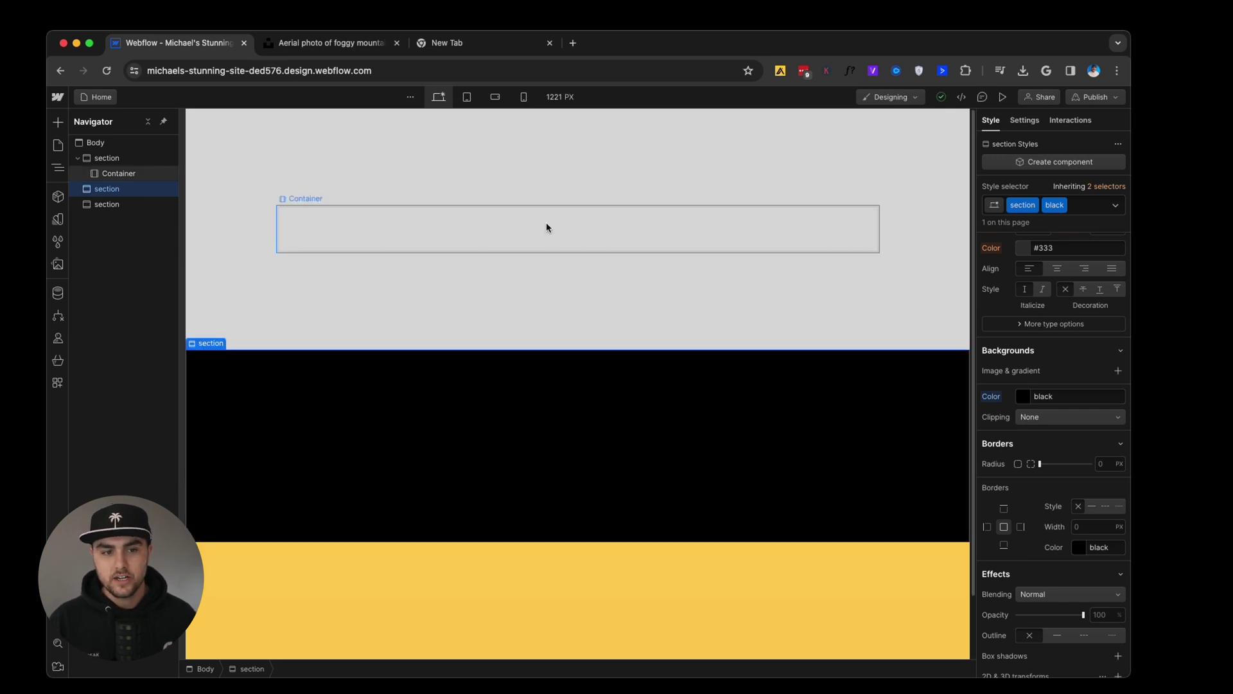
Step: Give the top section's Container a 'container' class with a 1020 px maximum width
{"action": "left_click", "coordinate": [546, 227]}
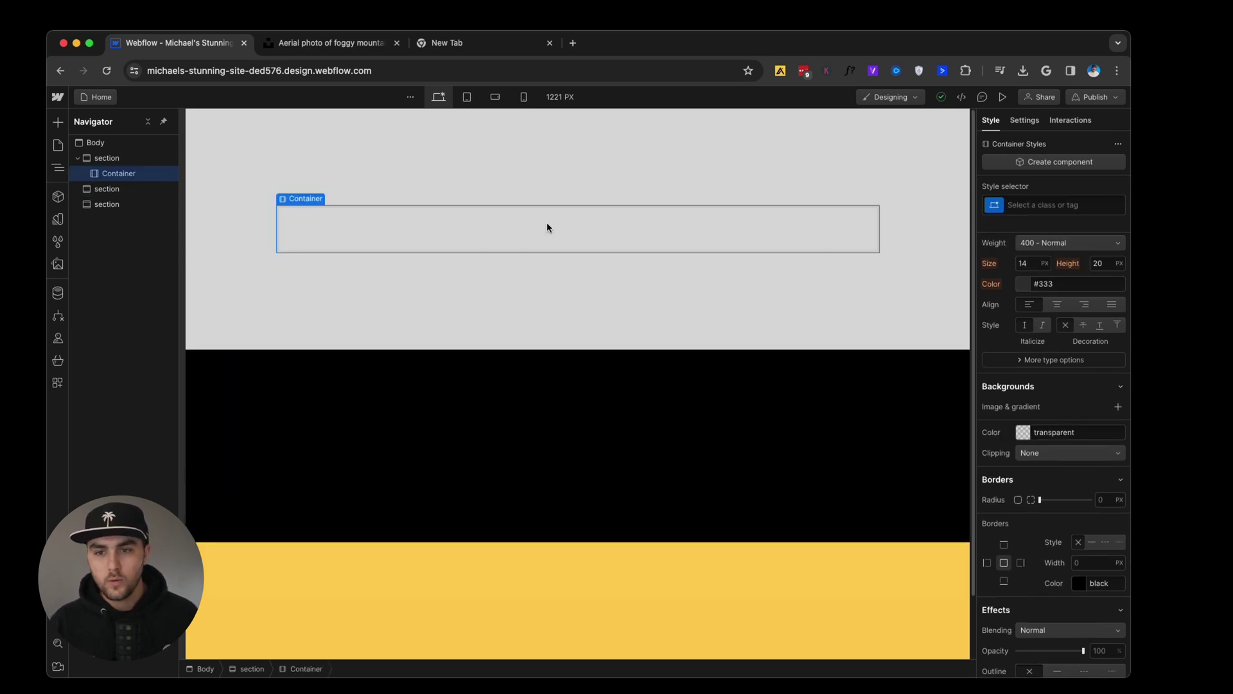
{"action": "left_click", "coordinate": [1029, 205]}
{"action": "type", "text": "container"}
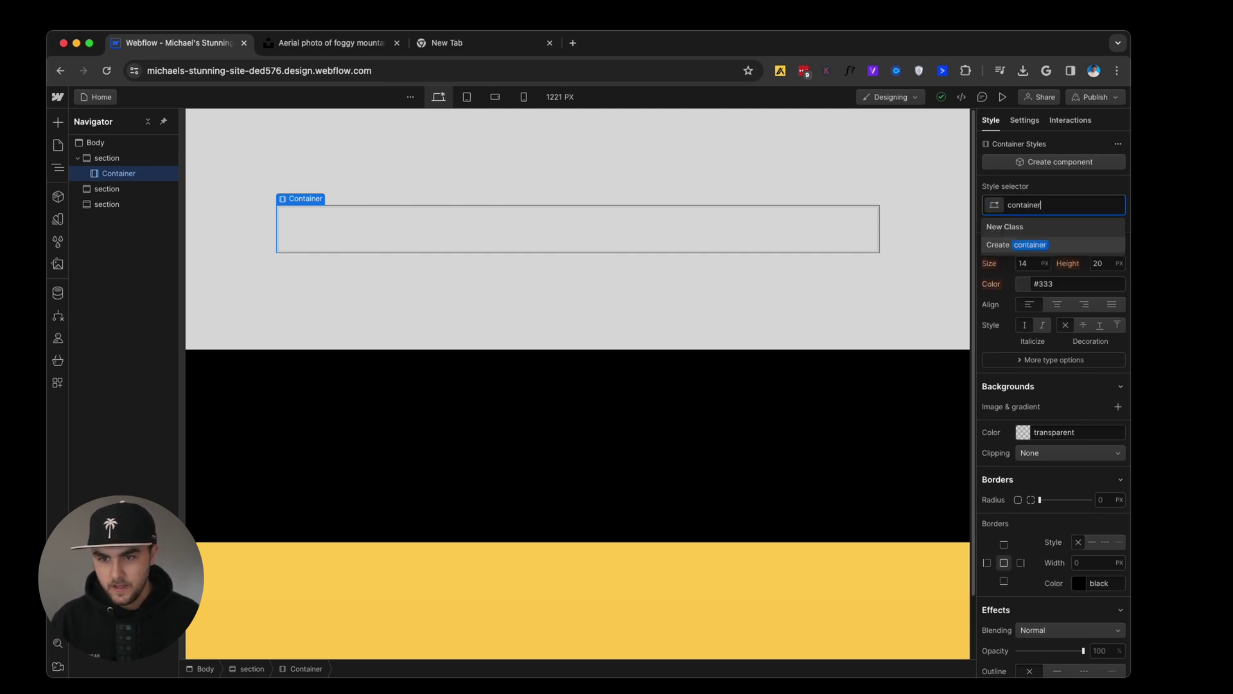
{"action": "key", "text": "Return"}
{"action": "scroll", "coordinate": [1047, 289], "scroll_direction": "up", "scroll_amount": 5}
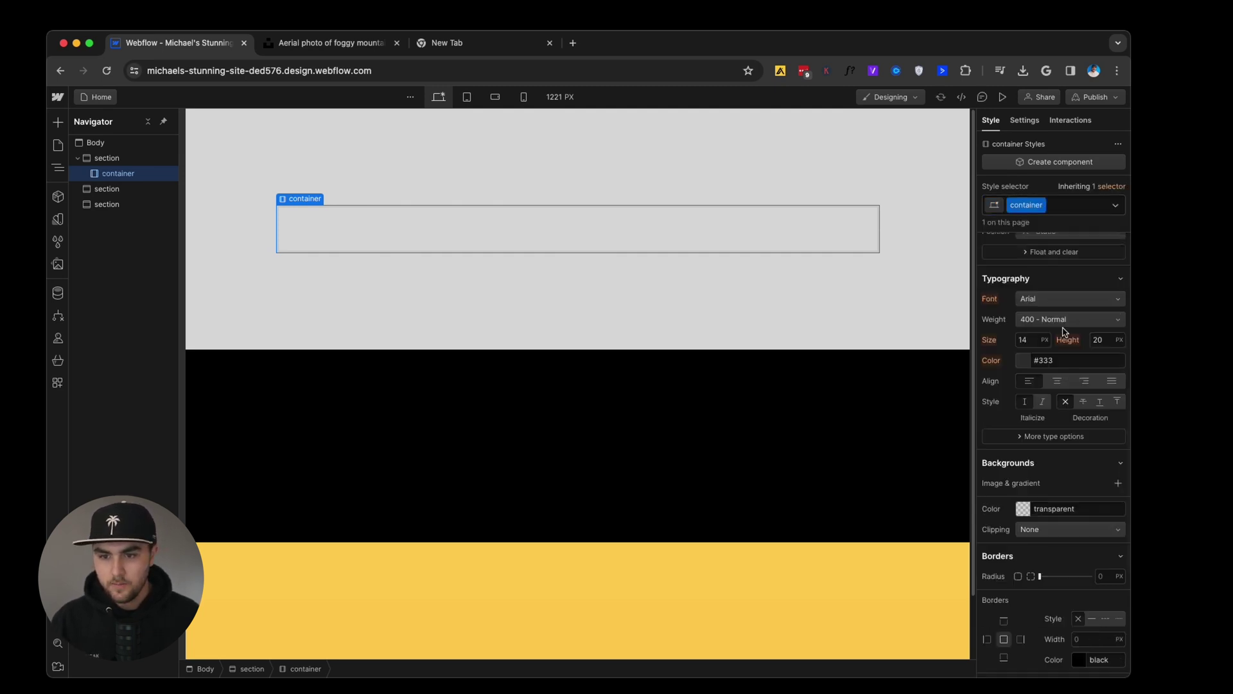
{"action": "left_click", "coordinate": [1025, 397]}
{"action": "left_click_drag", "start_coordinate": [1026, 397], "coordinate": [1072, 398]}
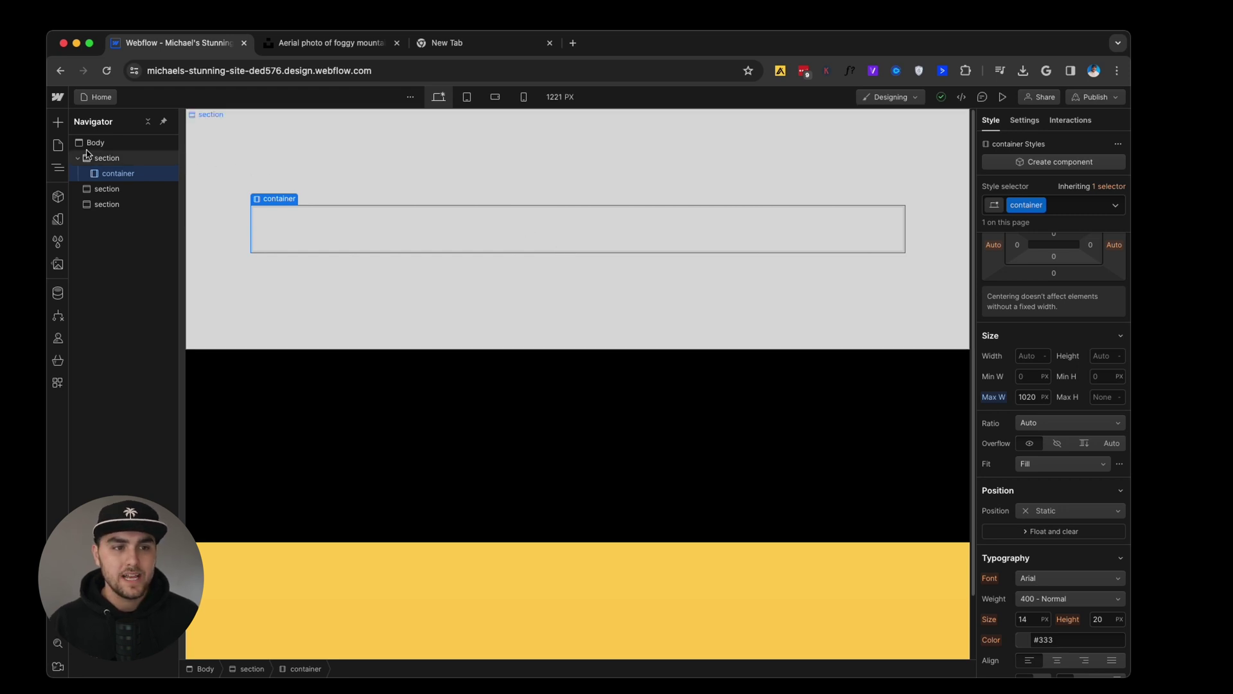
{"action": "left_click", "coordinate": [58, 122]}
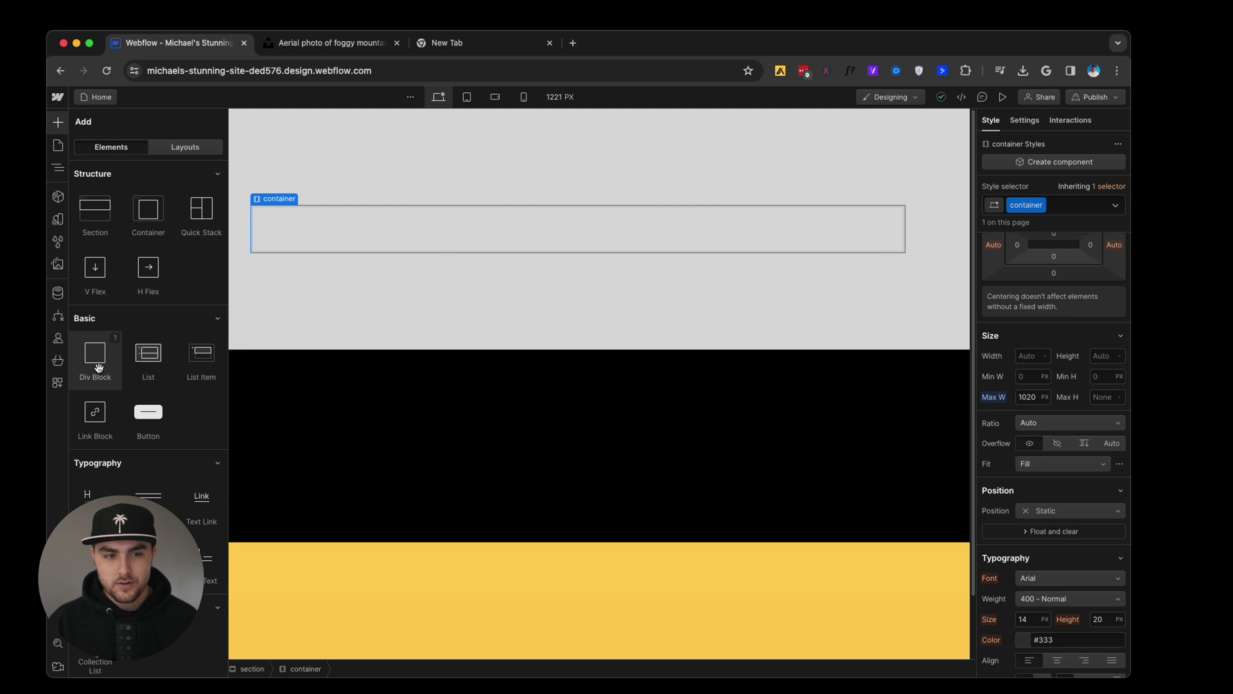
Step: Place a Div Block in the container and give it the class 'header wrapper'
{"action": "left_click_drag", "start_coordinate": [99, 368], "coordinate": [384, 223]}
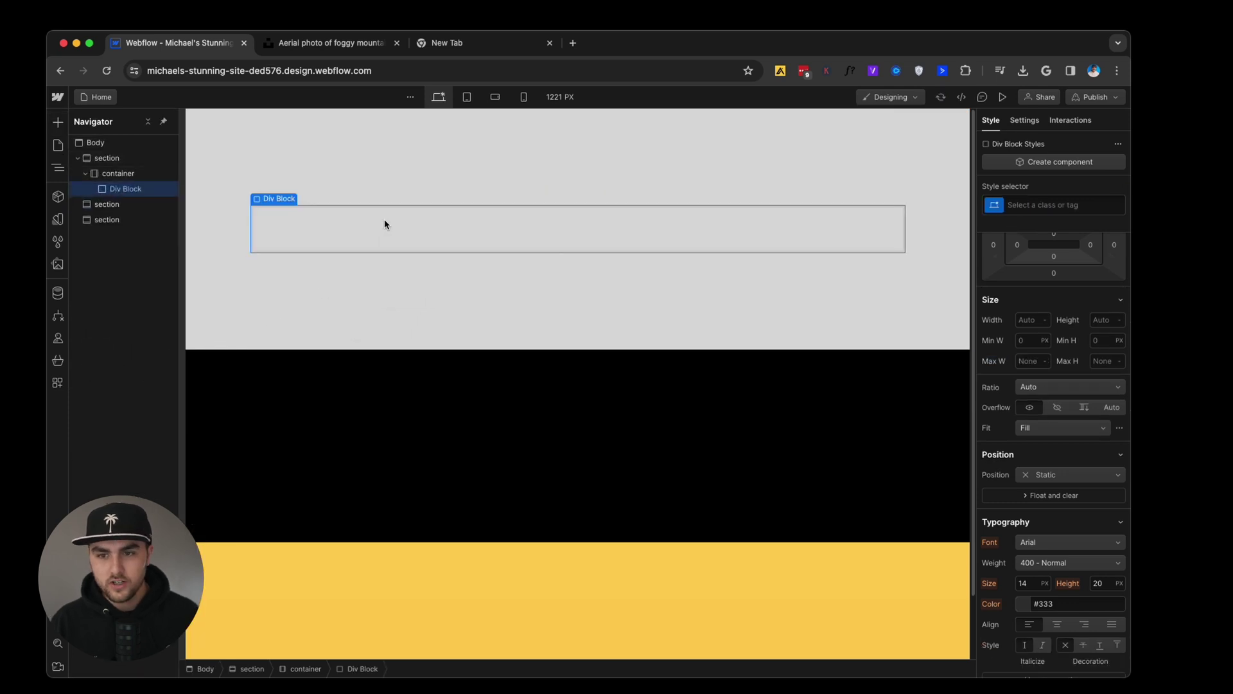
{"action": "left_click", "coordinate": [1037, 207]}
{"action": "type", "text": "hea"}
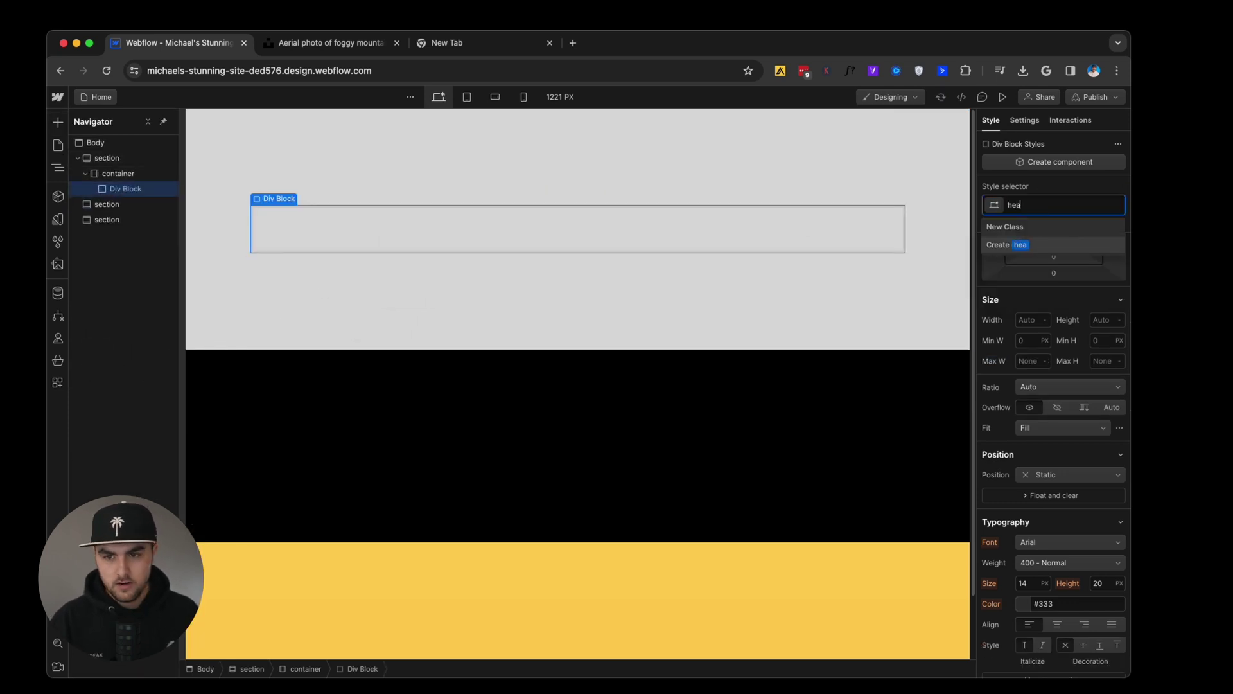
{"action": "type", "text": "der wra[["}
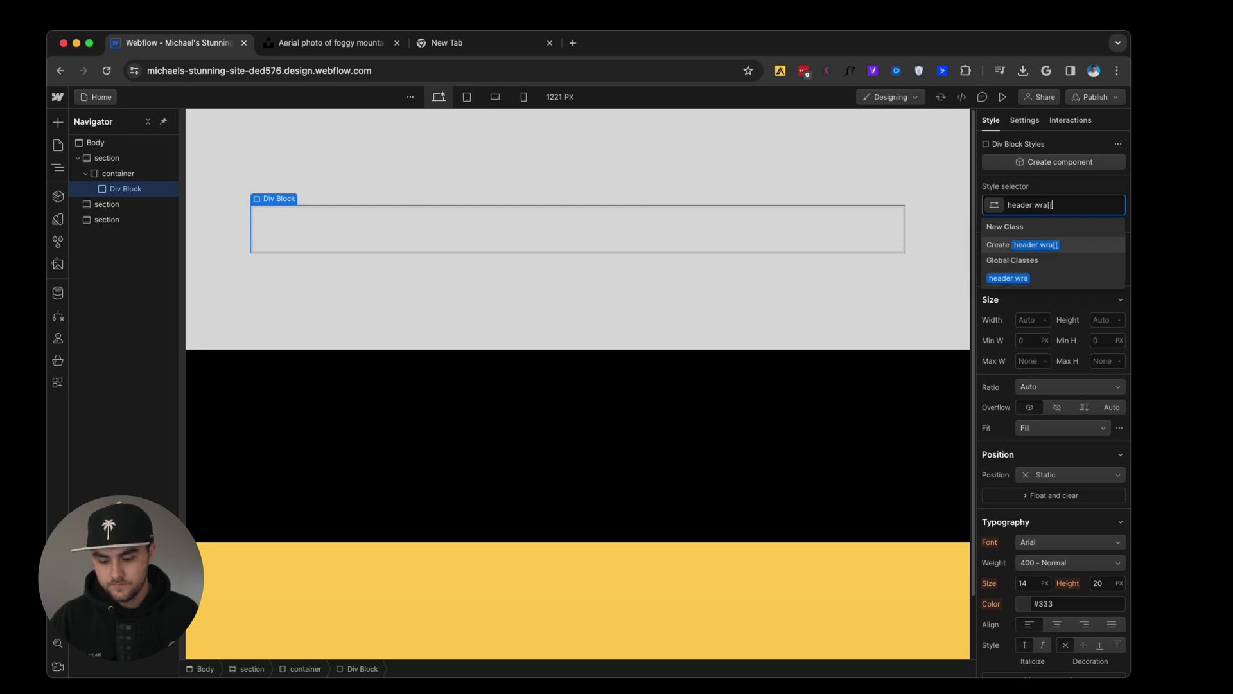
{"action": "type", "text": "pper"}
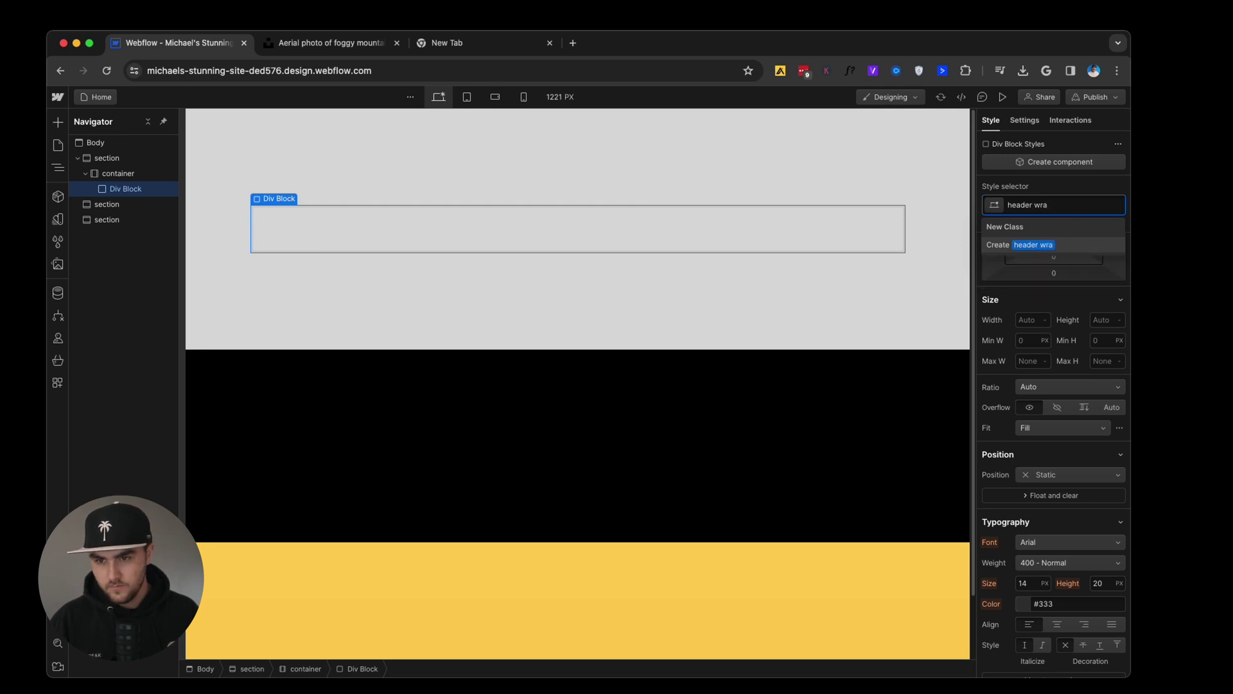
{"action": "key", "text": "Return"}
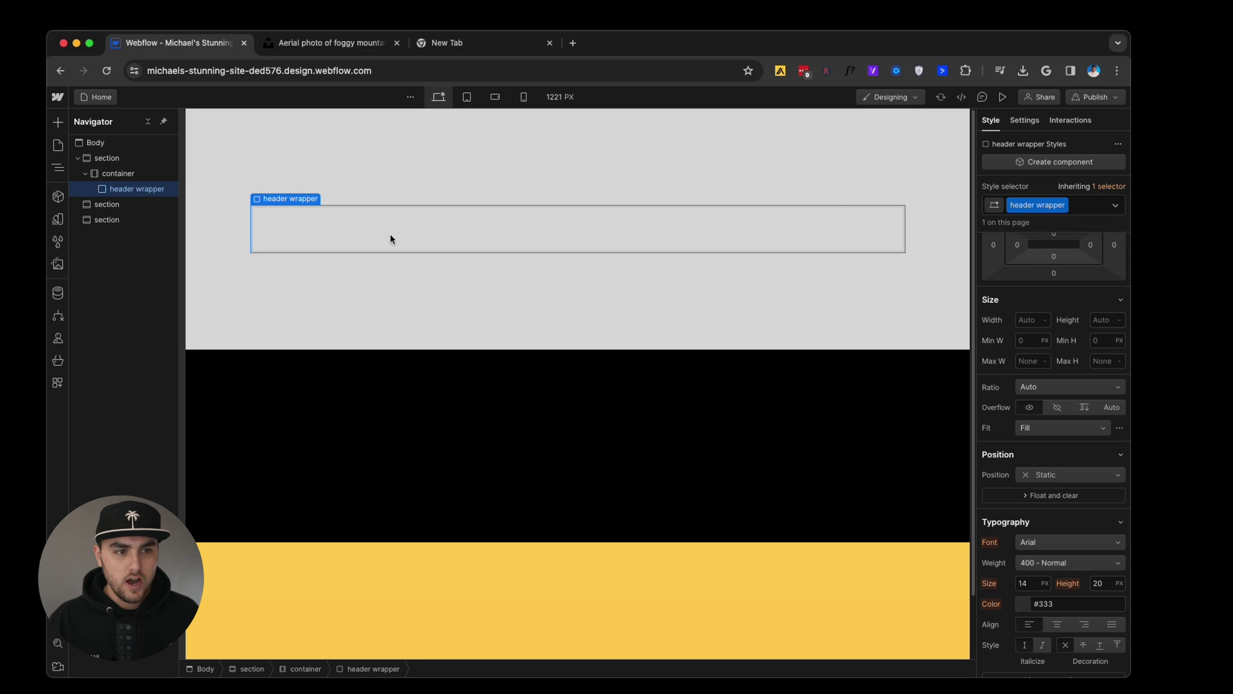
Step: Add a heading, a paragraph below it, and a button below that inside the header wrapper
{"action": "key", "text": "a"}
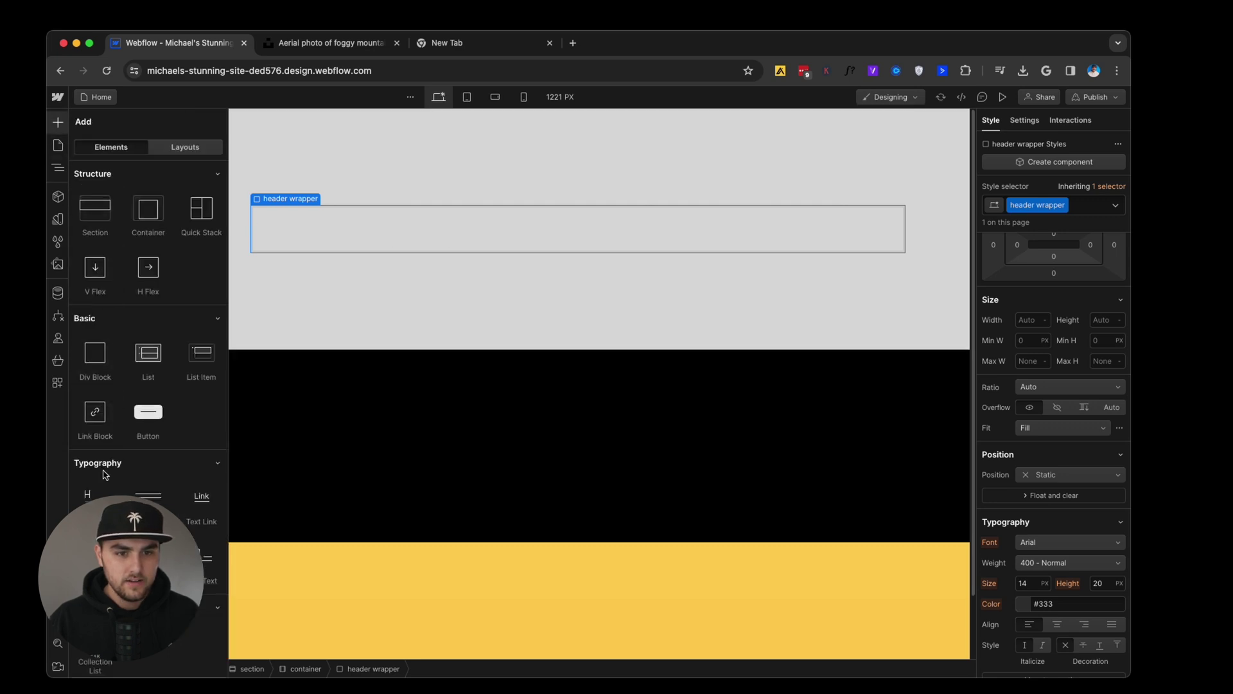
{"action": "left_click_drag", "start_coordinate": [87, 498], "coordinate": [529, 226]}
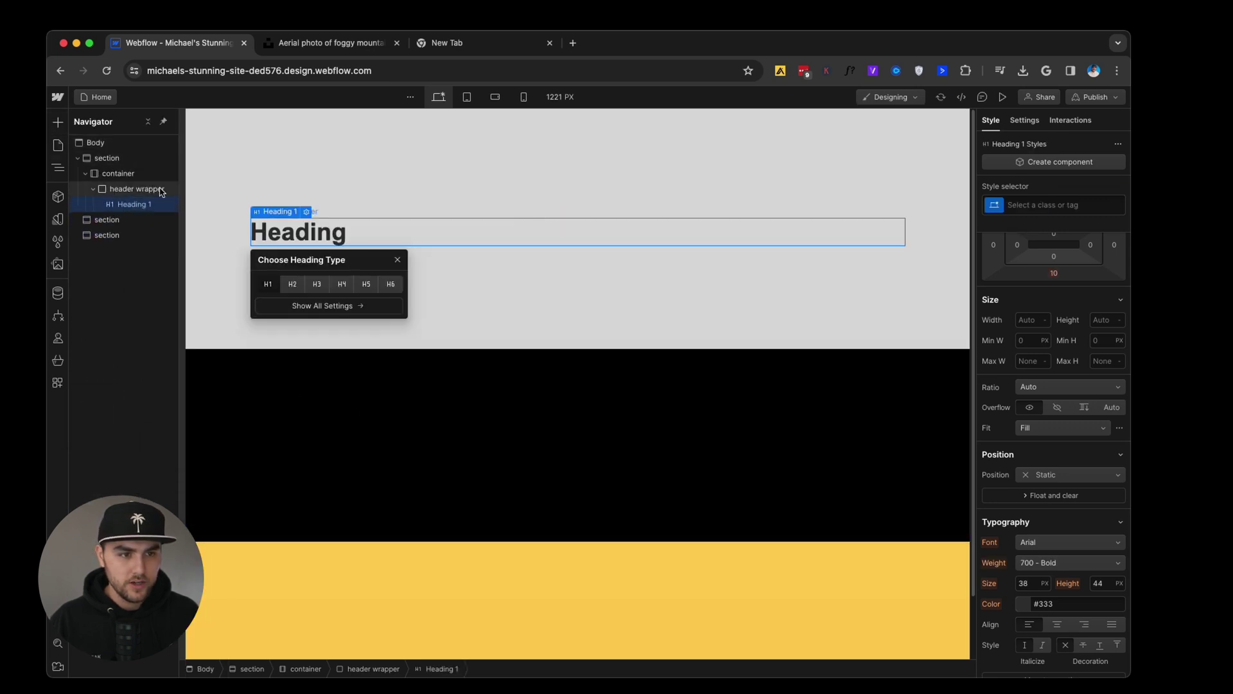
{"action": "left_click", "coordinate": [57, 122]}
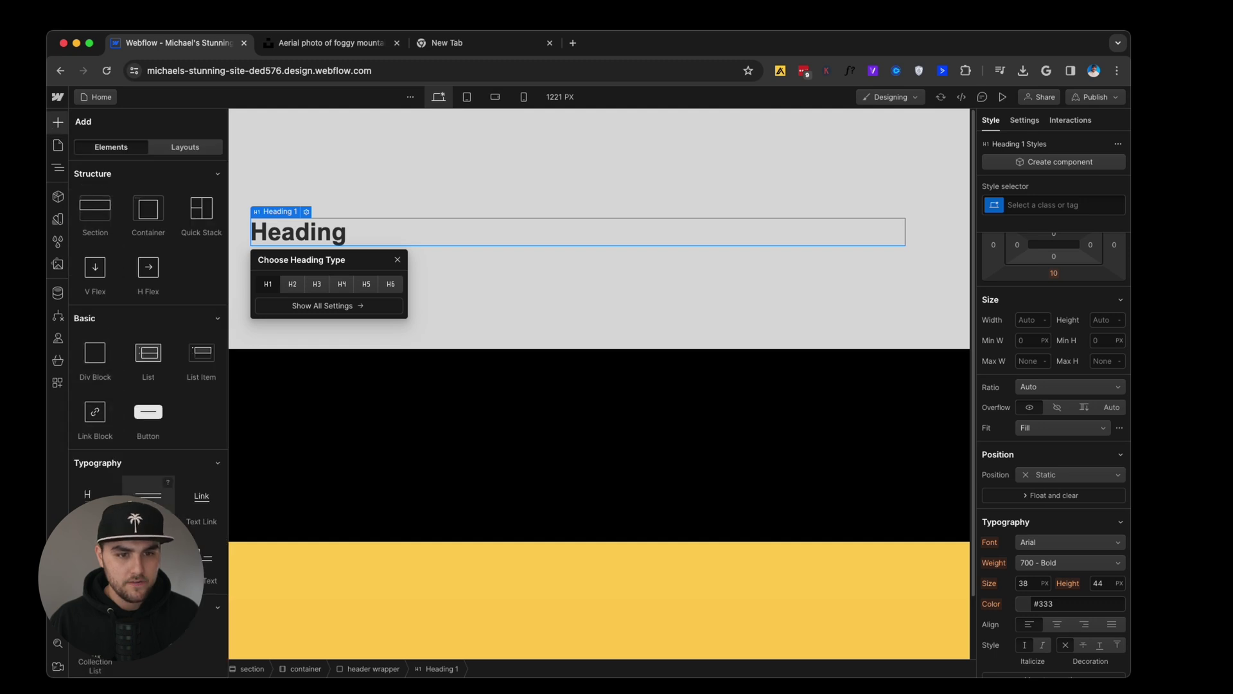
{"action": "left_click_drag", "start_coordinate": [148, 496], "coordinate": [431, 239]}
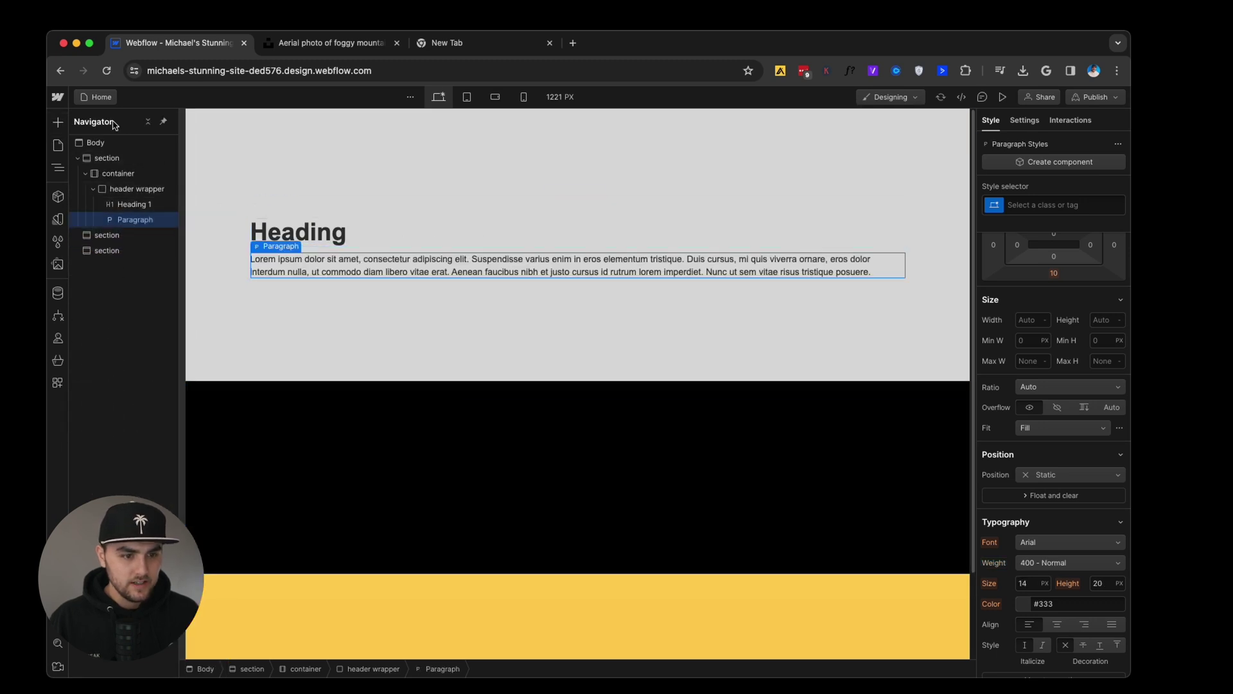
{"action": "left_click", "coordinate": [57, 122]}
{"action": "left_click_drag", "start_coordinate": [140, 419], "coordinate": [367, 274]}
{"action": "left_click", "coordinate": [375, 296]}
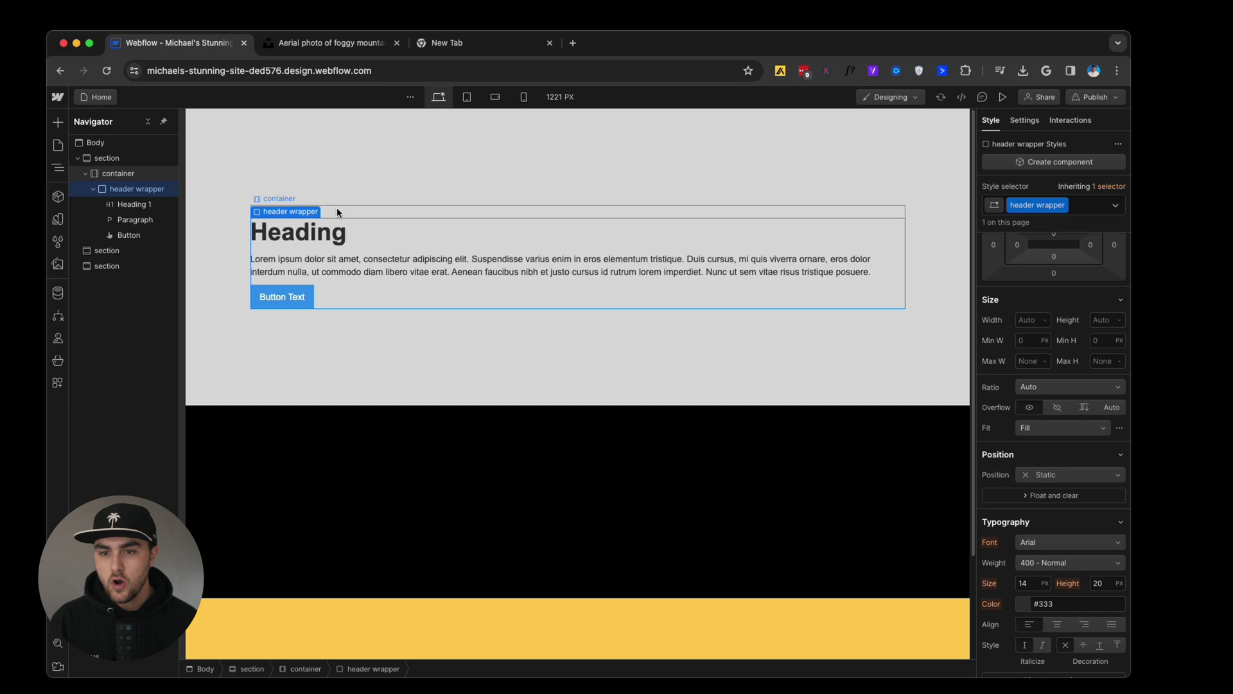
Step: Make the header wrapper a vertical flex layout, centred horizontally, with a 14 px gap
{"action": "scroll", "coordinate": [1053, 289], "scroll_direction": "up", "scroll_amount": 3}
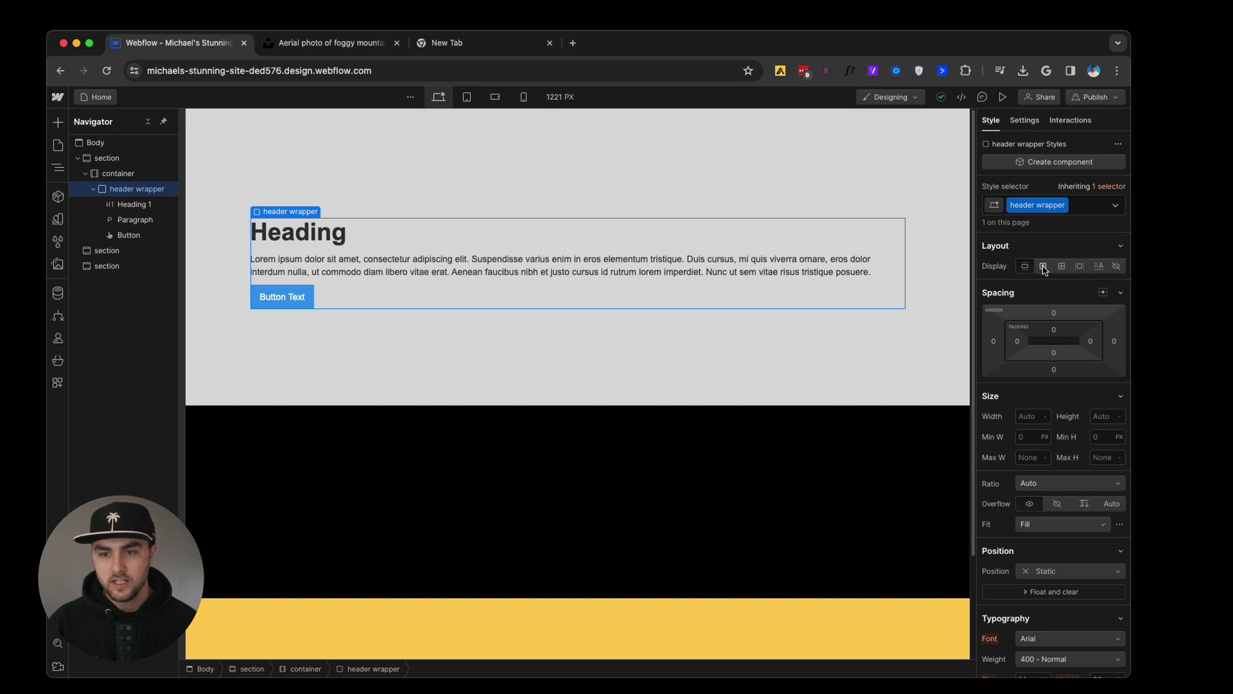
{"action": "left_click", "coordinate": [1044, 267]}
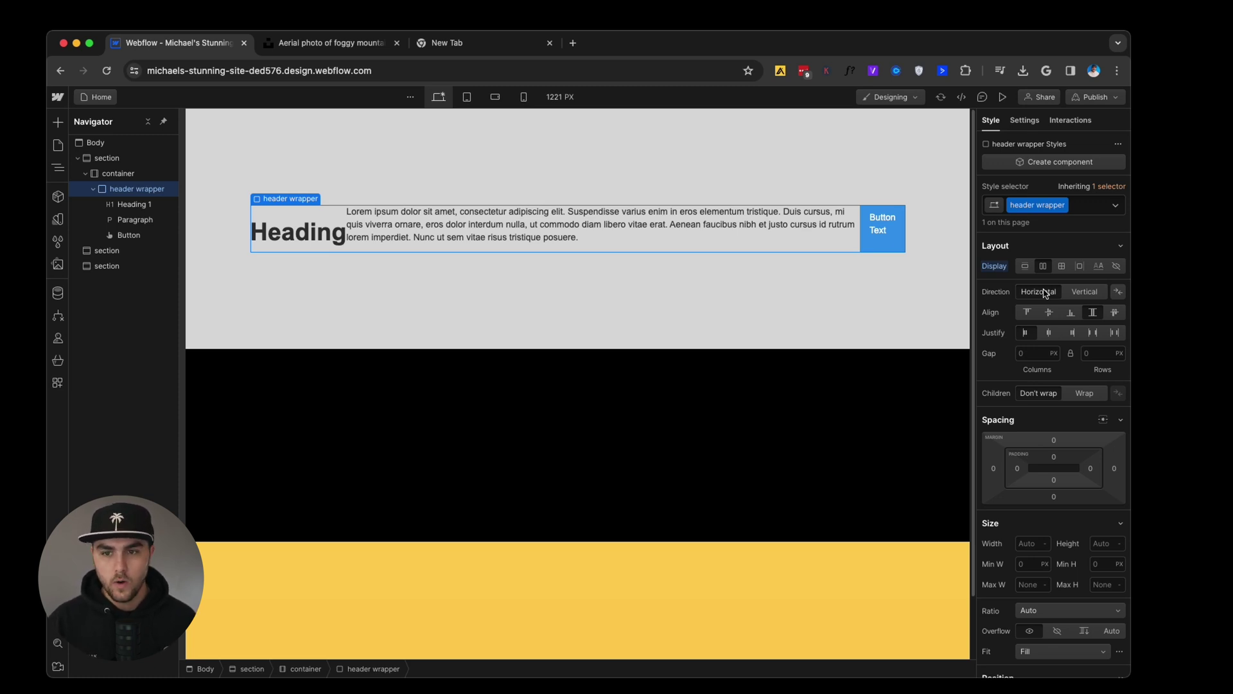
{"action": "left_click", "coordinate": [1092, 300]}
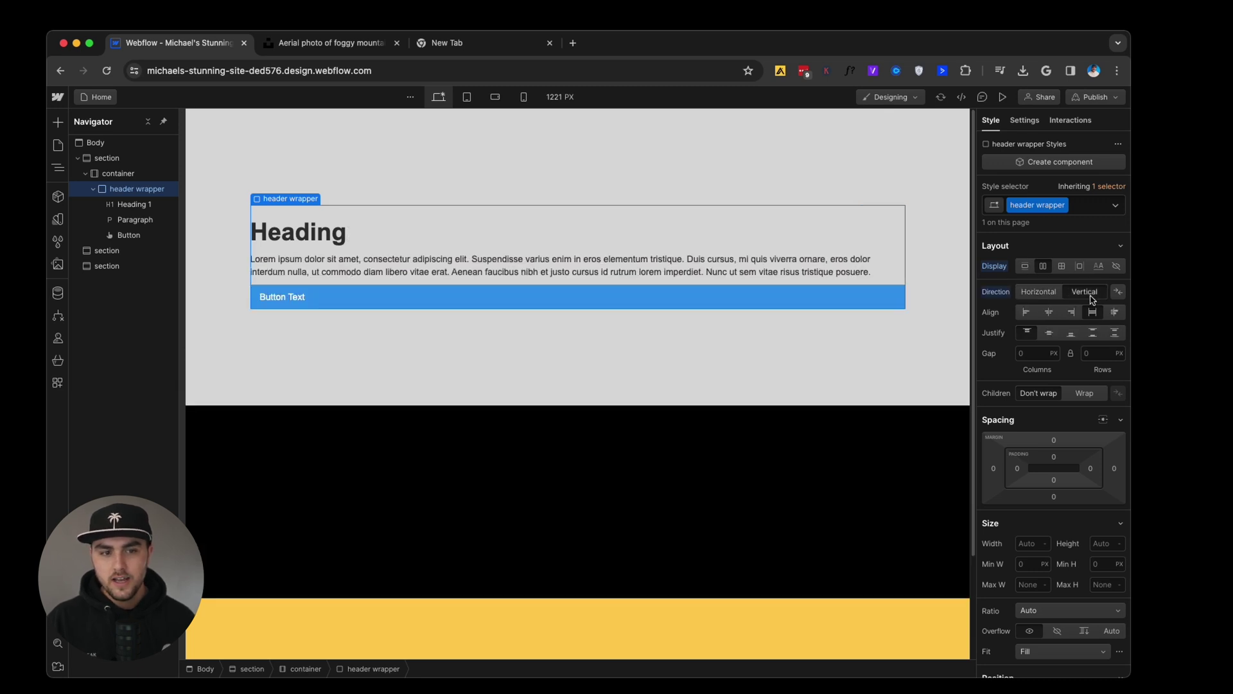
{"action": "left_click", "coordinate": [1051, 315]}
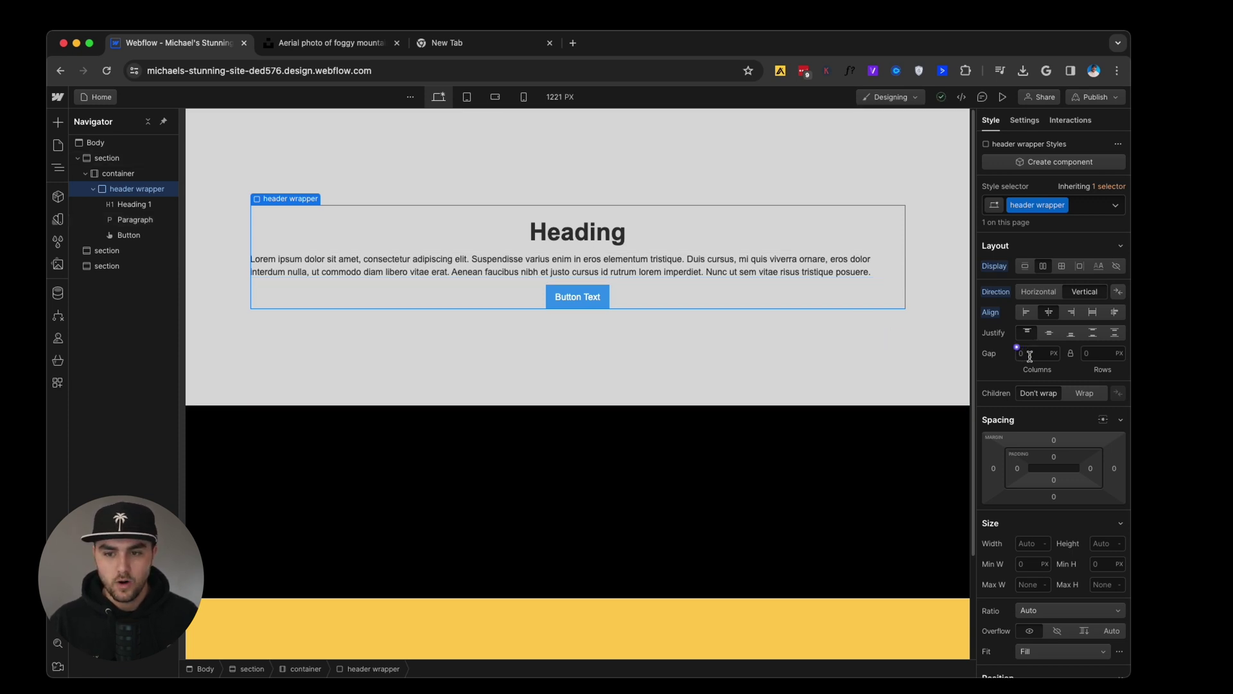
{"action": "mouse_move", "coordinate": [1038, 357]}
{"action": "left_mouse_down"}
{"action": "mouse_move", "coordinate": [1080, 361]}
{"action": "mouse_move", "coordinate": [1030, 360]}
{"action": "mouse_move", "coordinate": [1041, 371]}
{"action": "left_mouse_up"}
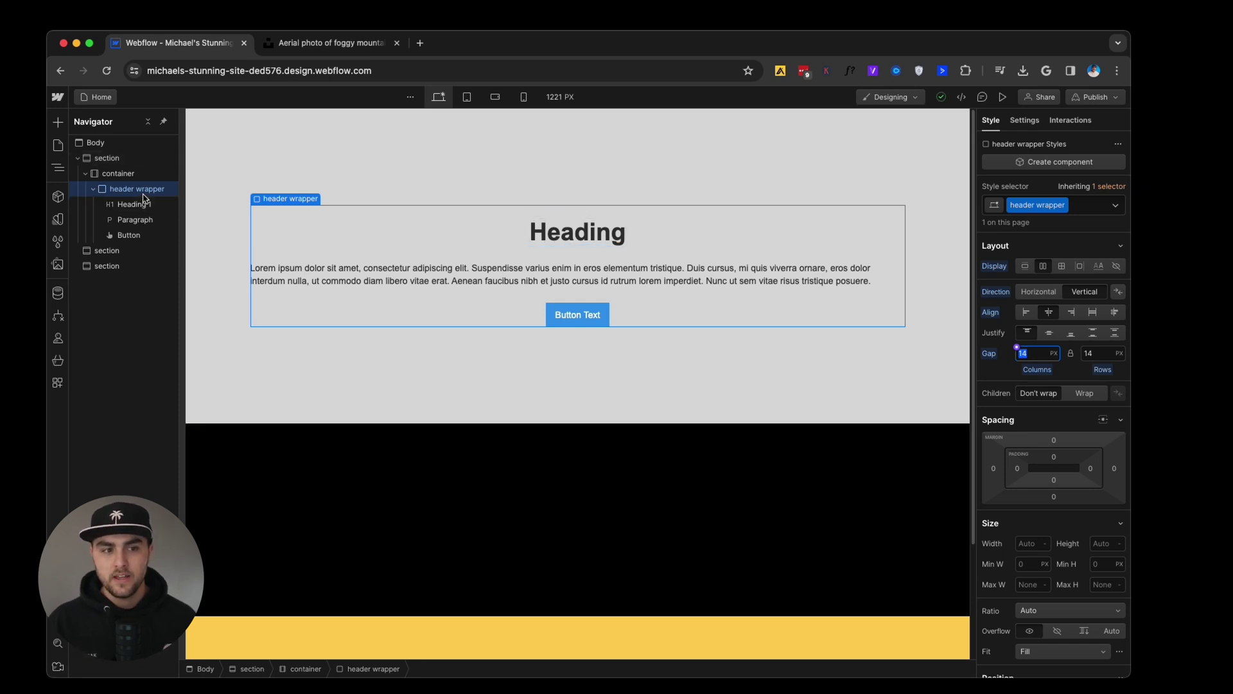
Step: Give the header wrapper centred text alignment so paragraph lines centre under the heading
{"action": "left_click", "coordinate": [414, 286]}
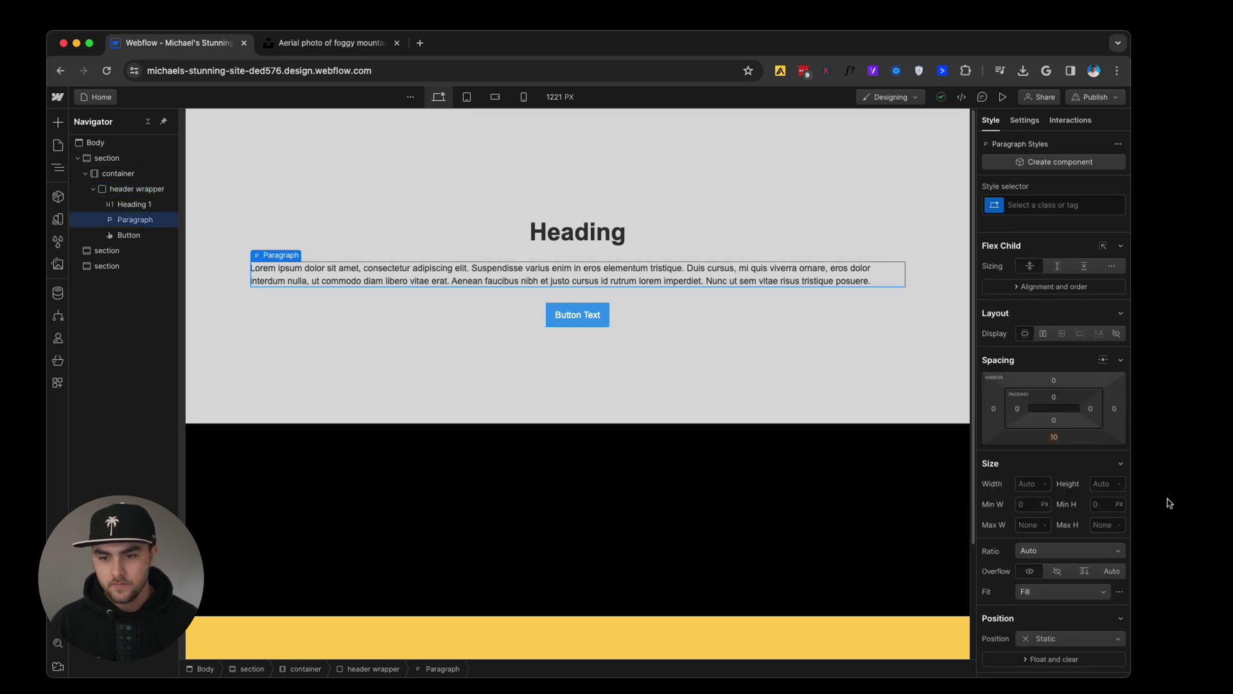
{"action": "scroll", "coordinate": [1081, 517], "scroll_direction": "down", "scroll_amount": 5}
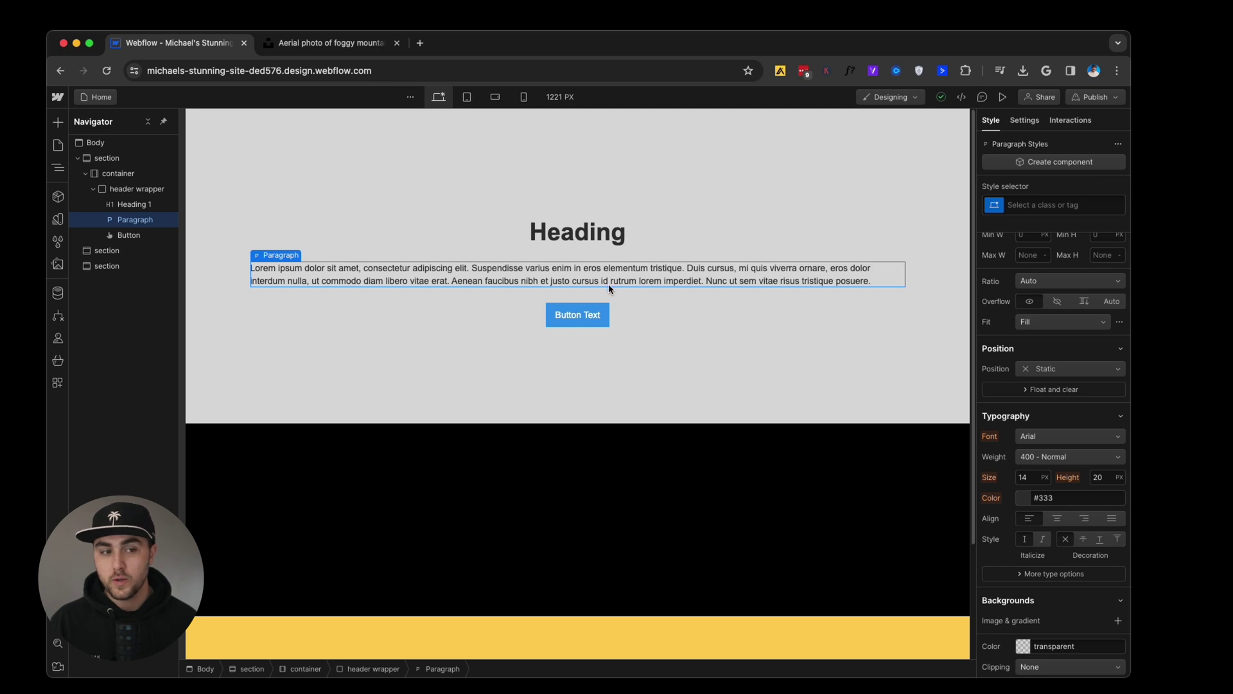
{"action": "left_click", "coordinate": [157, 193]}
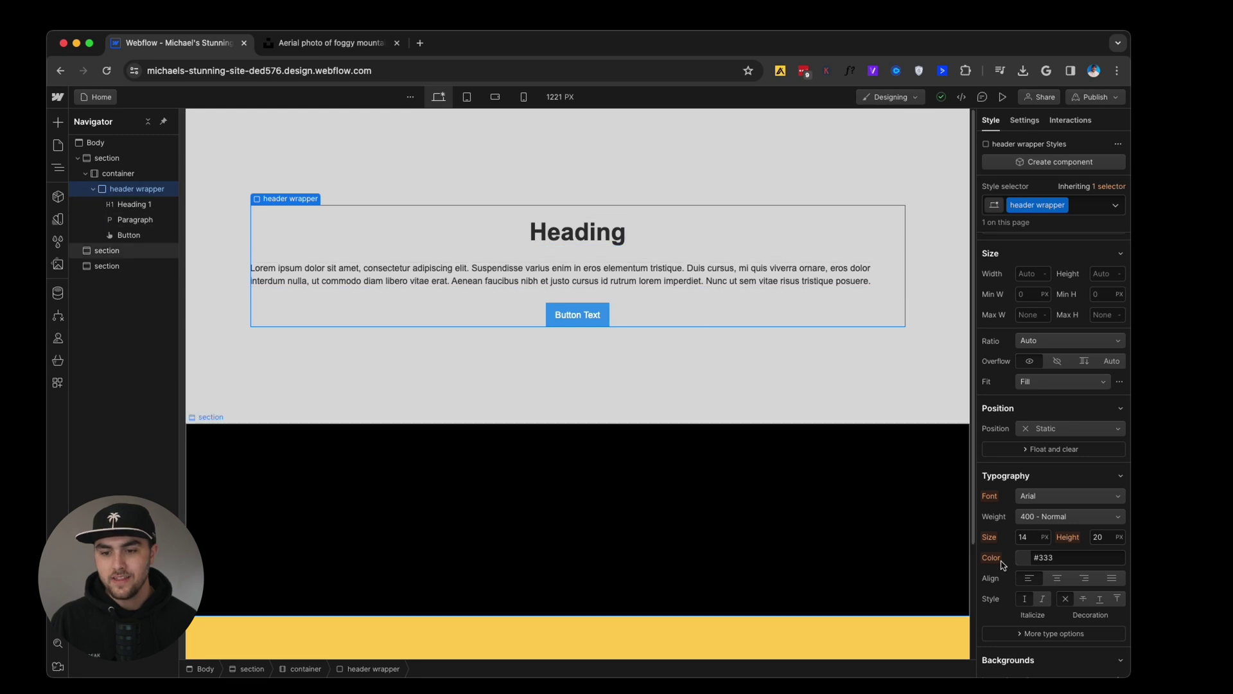
{"action": "left_click", "coordinate": [1056, 582]}
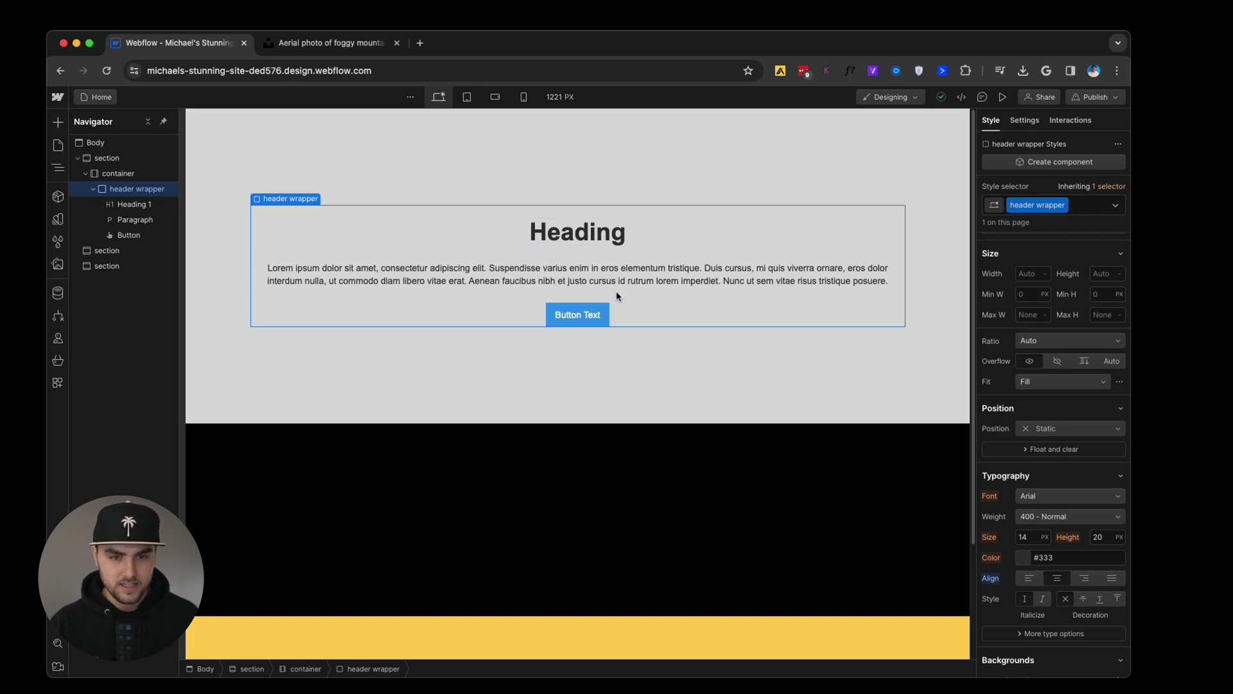
Step: Paste a sentence copied from the lorem ipsum paragraph into the heading and re-centre the text
{"action": "double_click", "coordinate": [386, 269]}
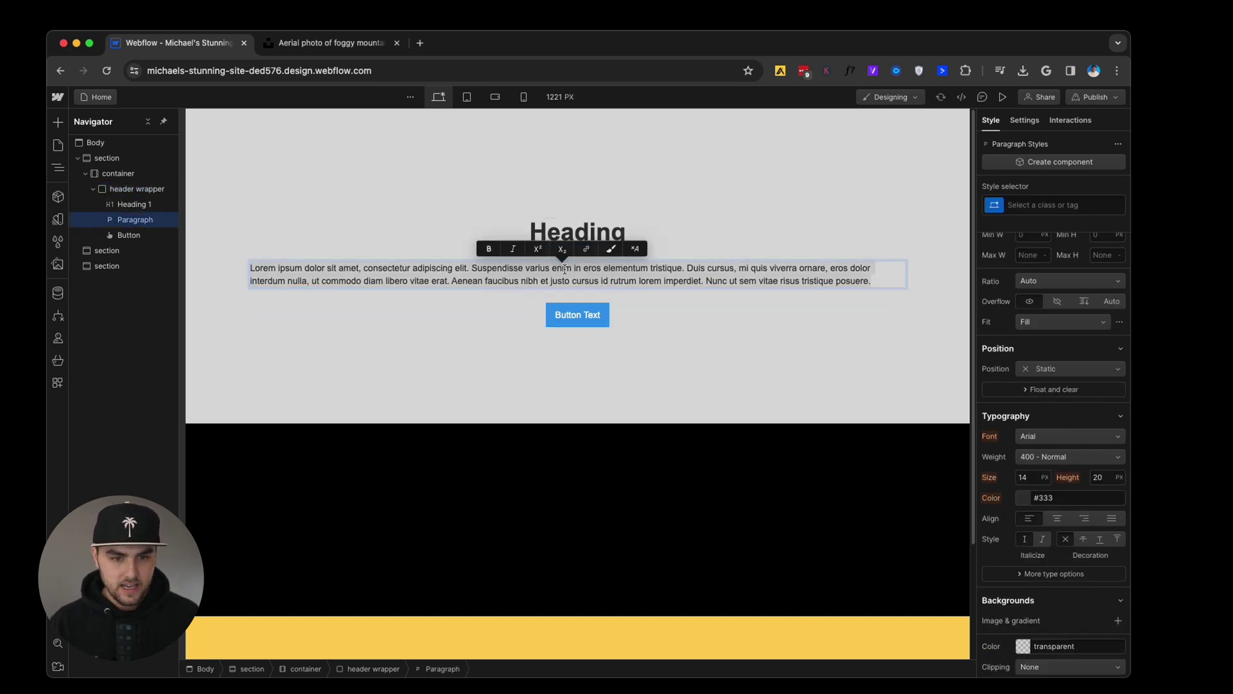
{"action": "mouse_move", "coordinate": [471, 268]}
{"action": "left_mouse_down"}
{"action": "mouse_move", "coordinate": [875, 269]}
{"action": "mouse_move", "coordinate": [387, 269]}
{"action": "mouse_move", "coordinate": [452, 280]}
{"action": "left_mouse_up"}
{"action": "key", "text": "cmd+c"}
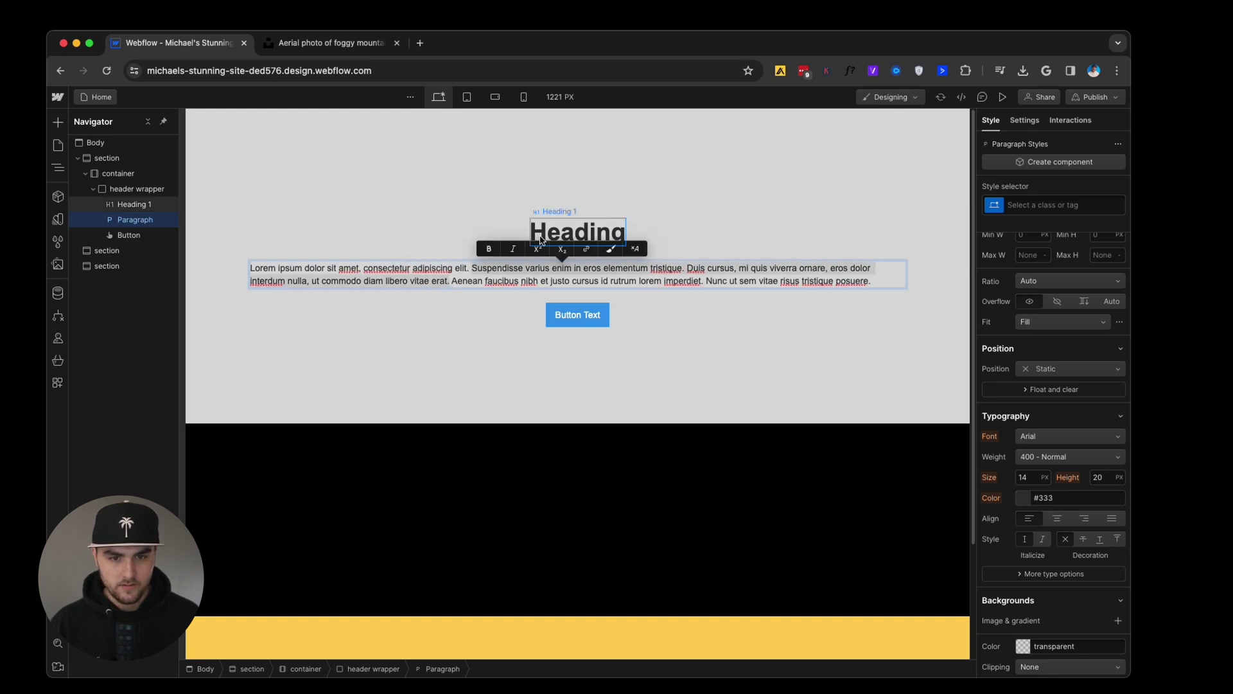
{"action": "left_click", "coordinate": [542, 238]}
{"action": "double_click", "coordinate": [543, 238]}
{"action": "key", "text": "cmd+v"}
{"action": "left_click", "coordinate": [688, 362]}
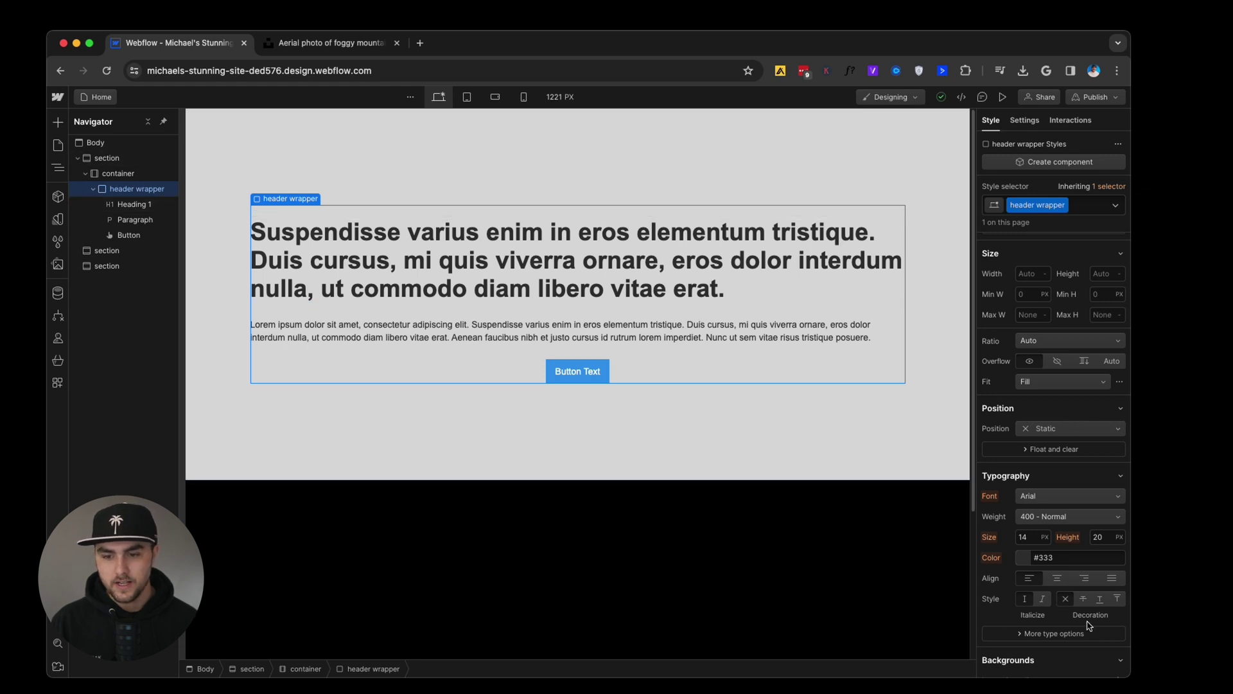
{"action": "left_click", "coordinate": [1056, 582]}
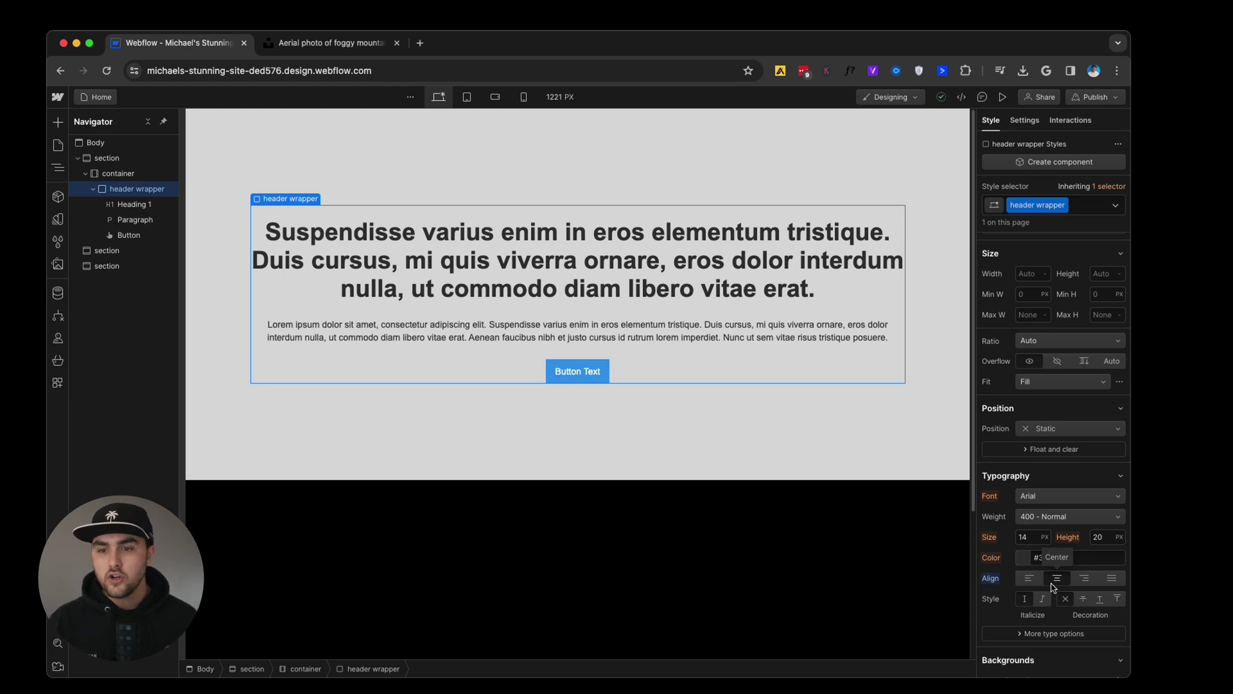
{"action": "scroll", "coordinate": [1092, 411], "scroll_direction": "up", "scroll_amount": 5}
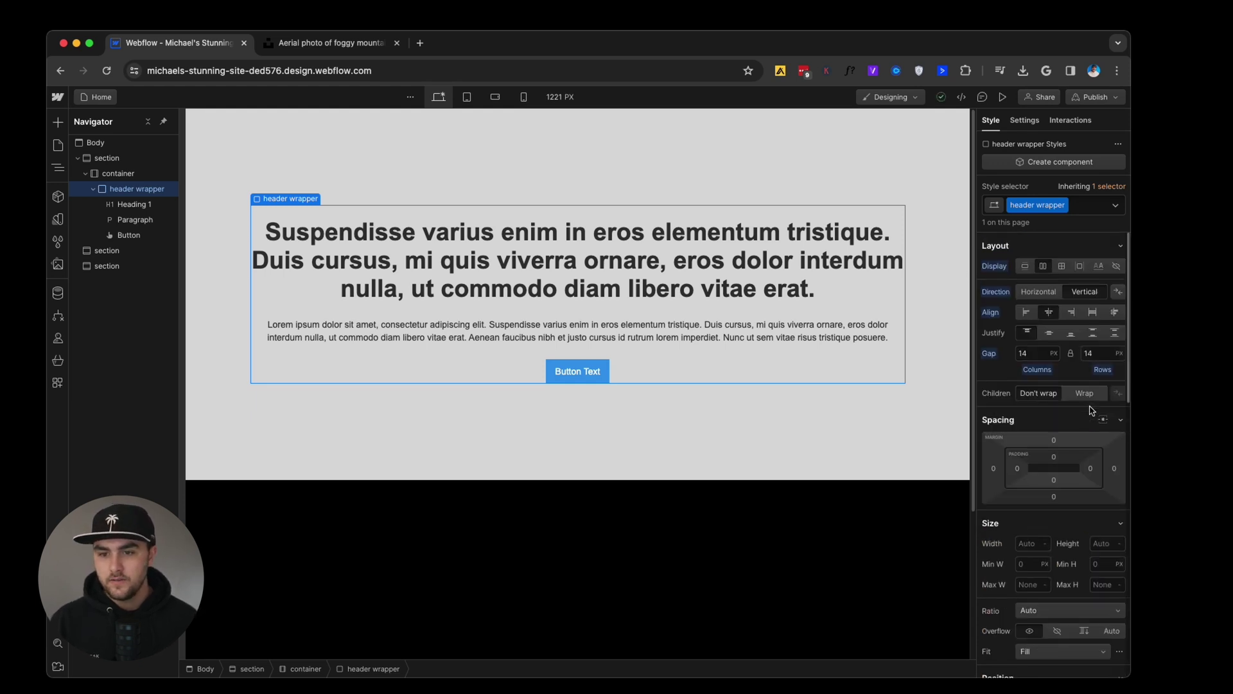
{"action": "left_click", "coordinate": [1065, 274]}
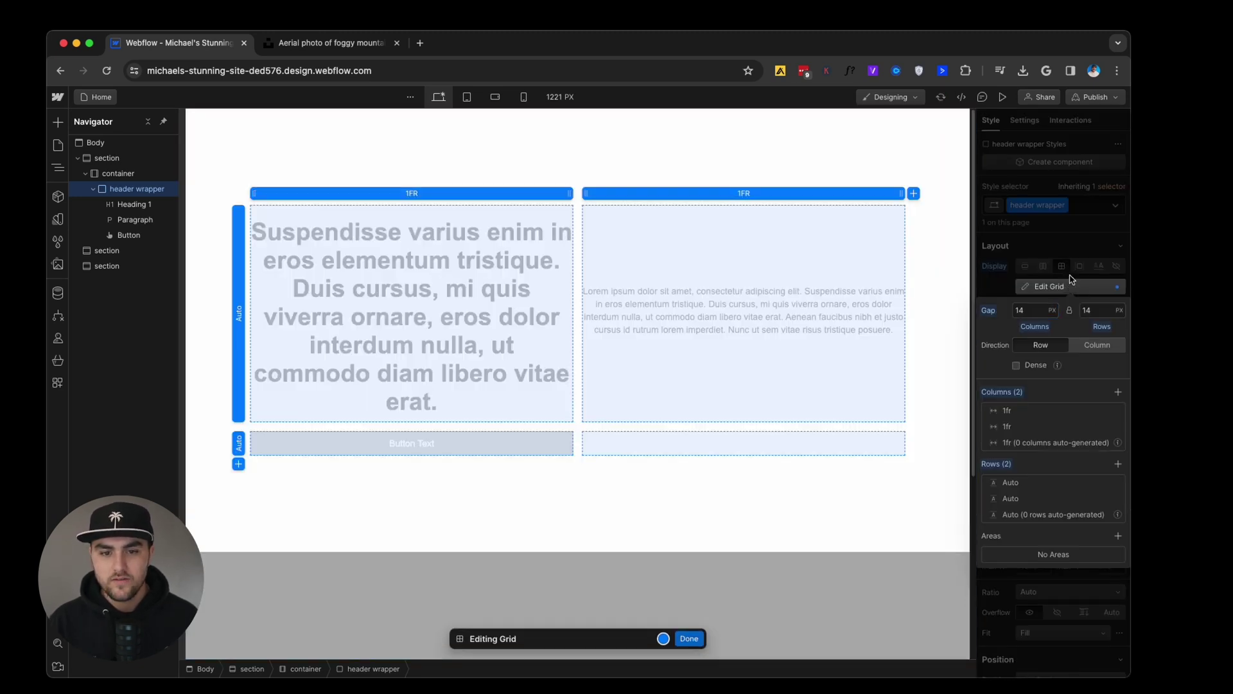
{"action": "left_click", "coordinate": [1069, 283]}
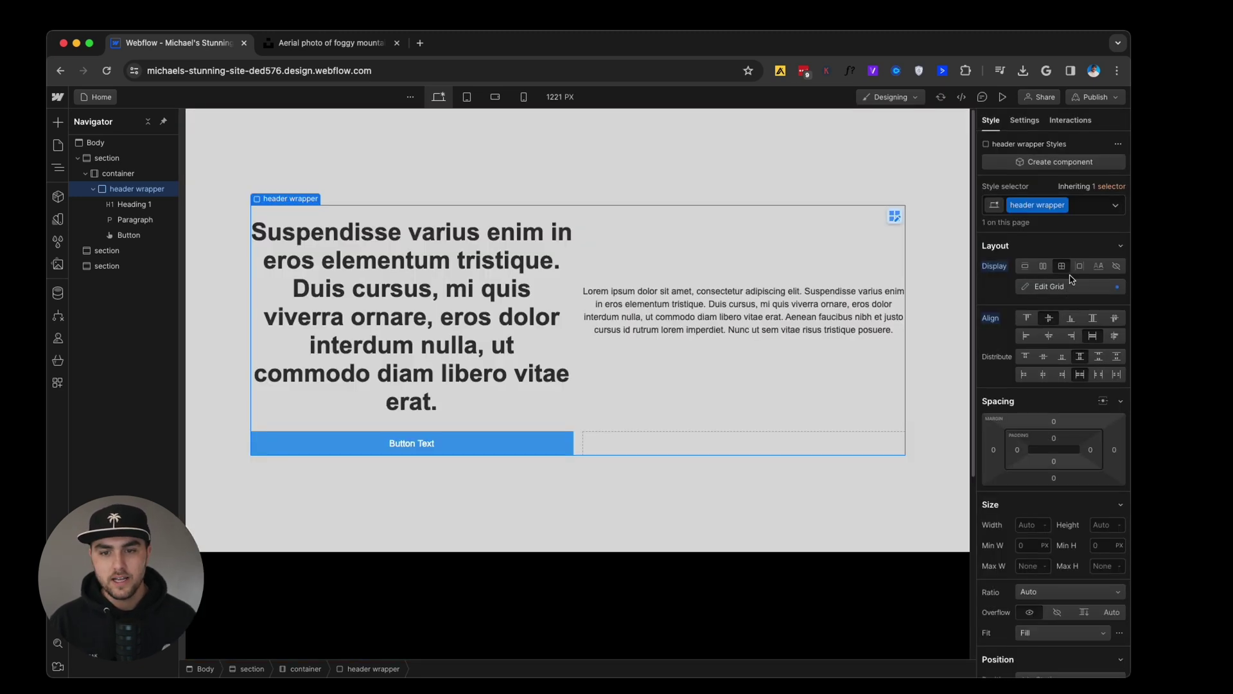
{"action": "left_click", "coordinate": [894, 217]}
{"action": "left_click", "coordinate": [1038, 287]}
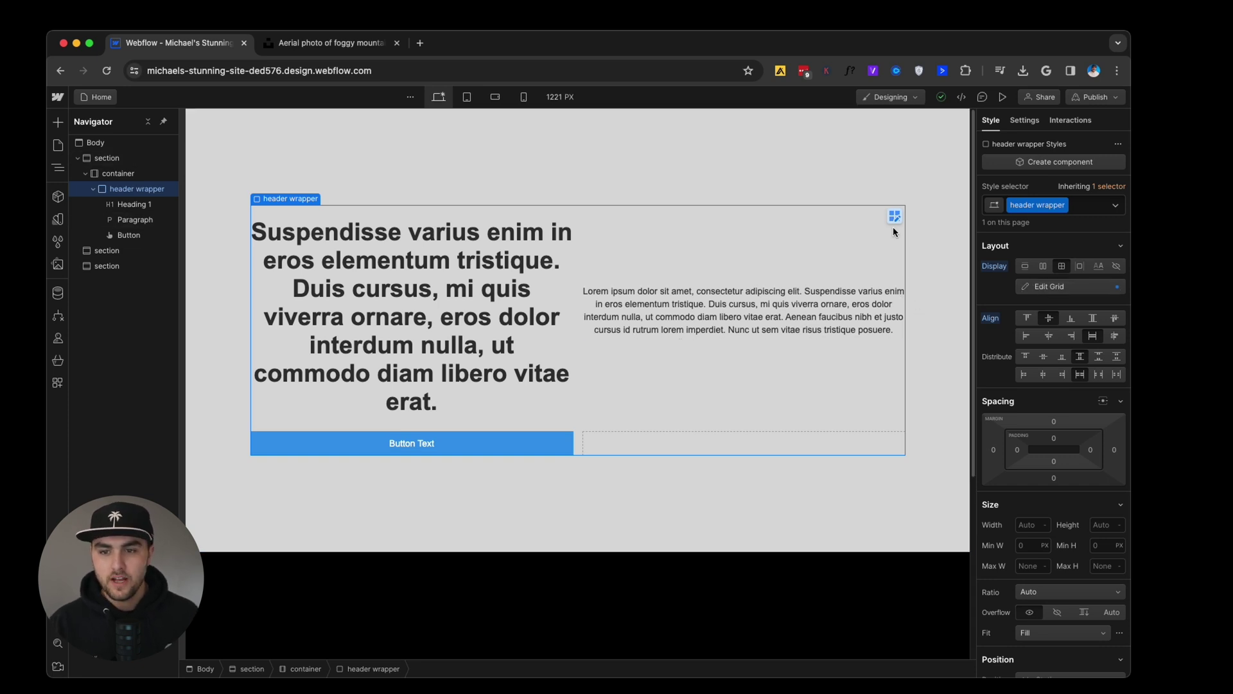
{"action": "left_click", "coordinate": [1041, 287]}
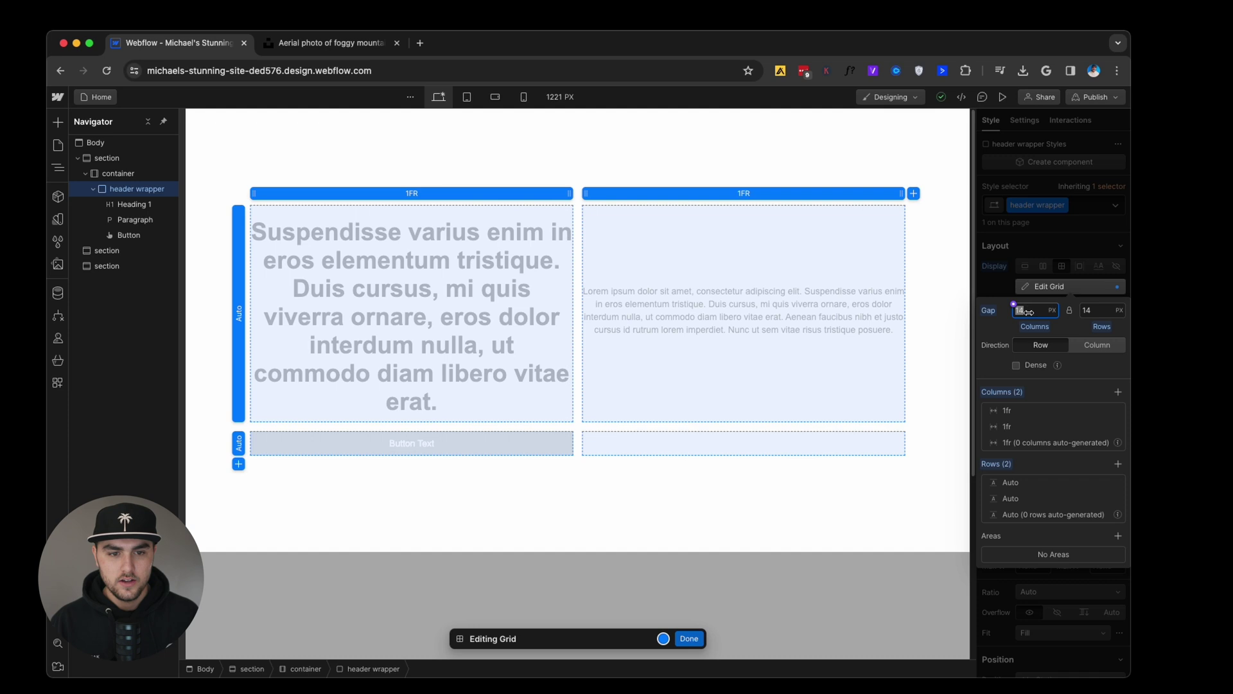
{"action": "left_click_drag", "start_coordinate": [1029, 312], "coordinate": [1108, 316]}
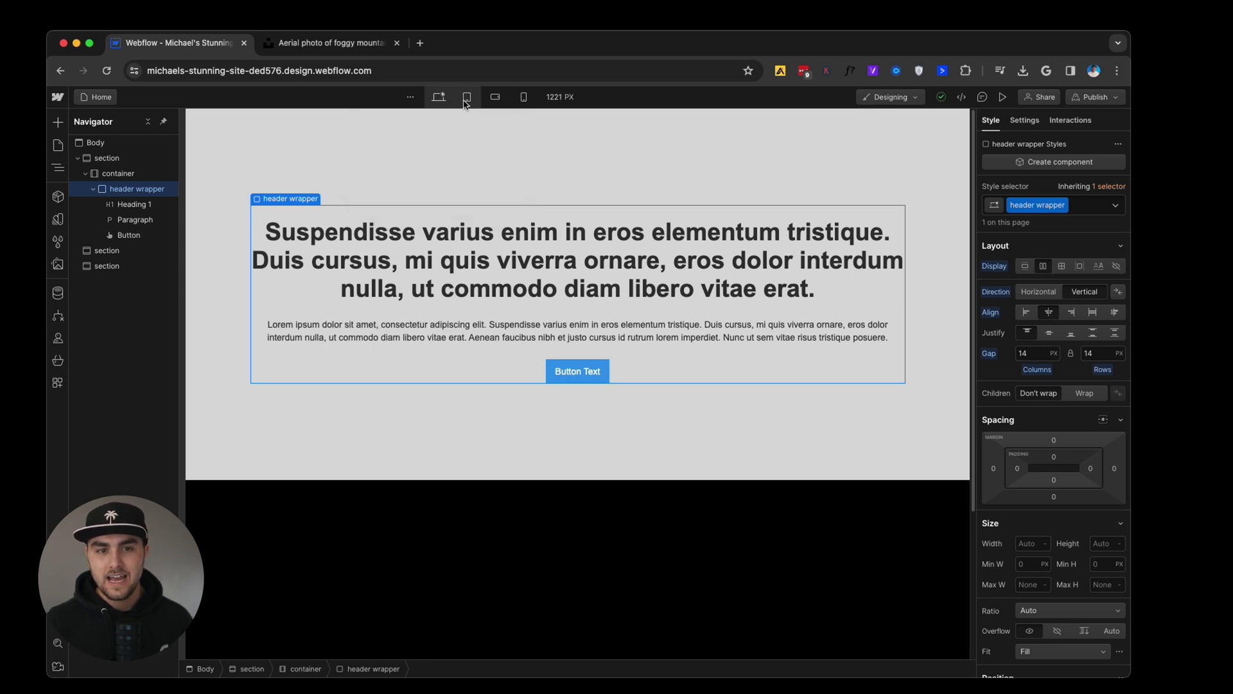
Step: On the Tablet breakpoint, increase the header wrapper's gap to 85 px
{"action": "left_click", "coordinate": [467, 98]}
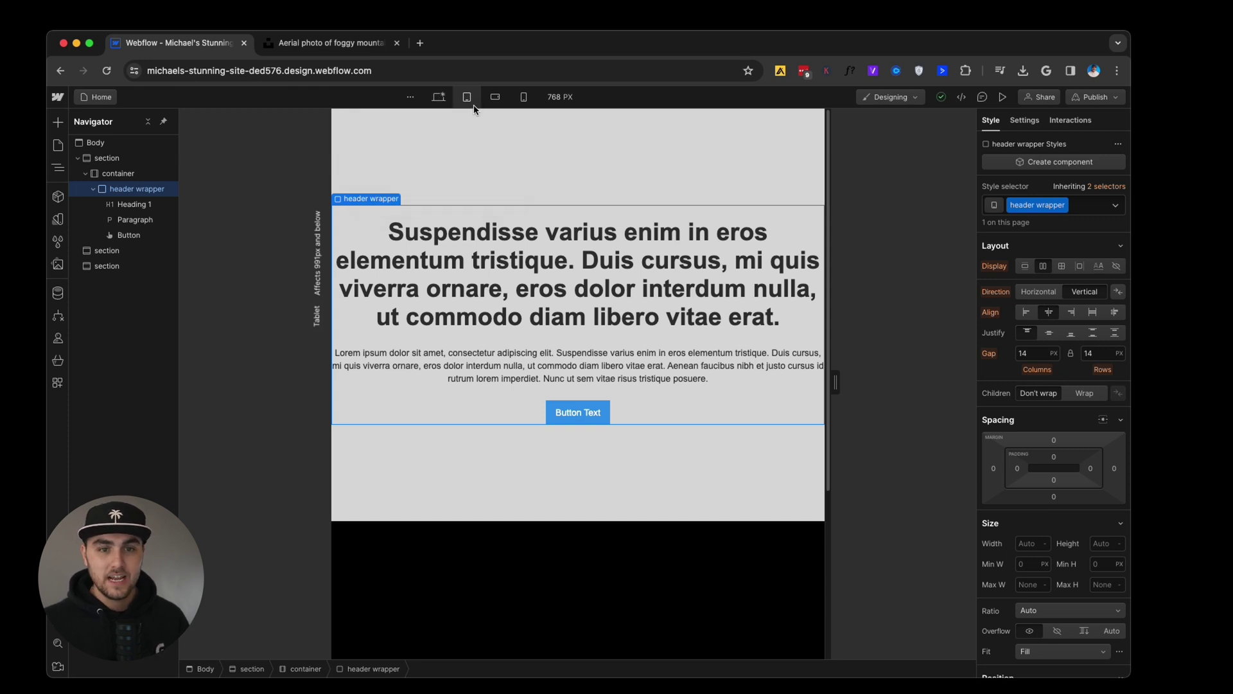
{"action": "left_click", "coordinate": [495, 97]}
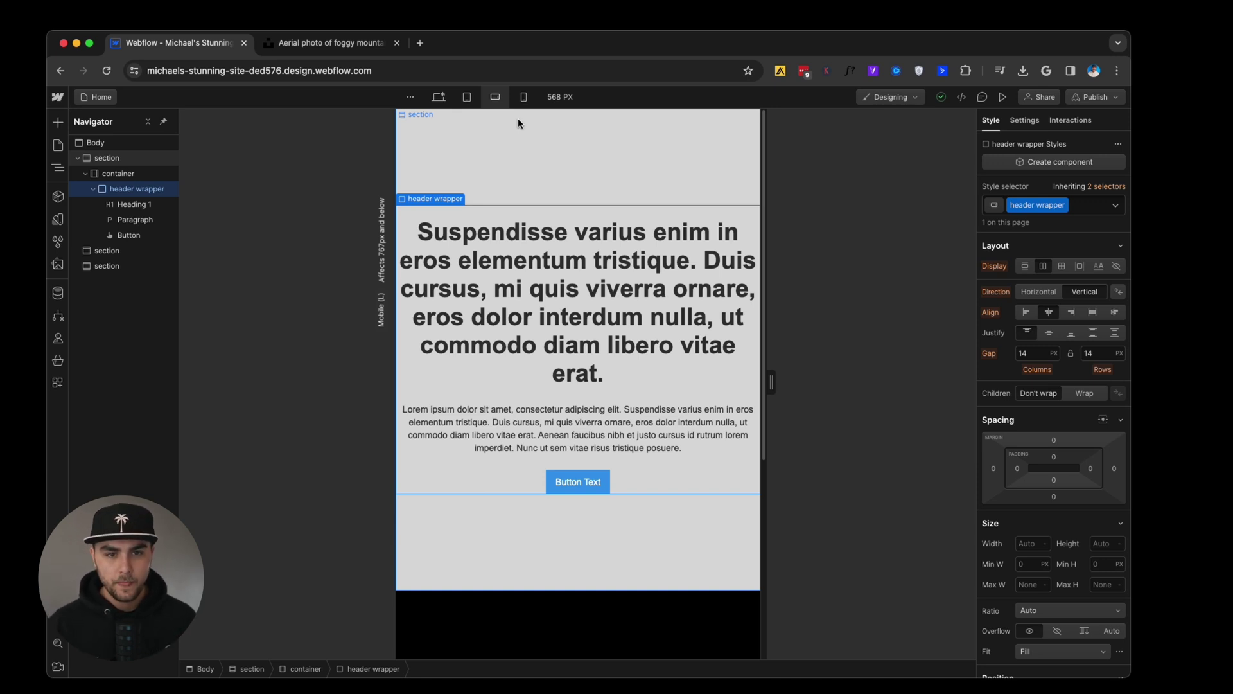
{"action": "left_click", "coordinate": [467, 97]}
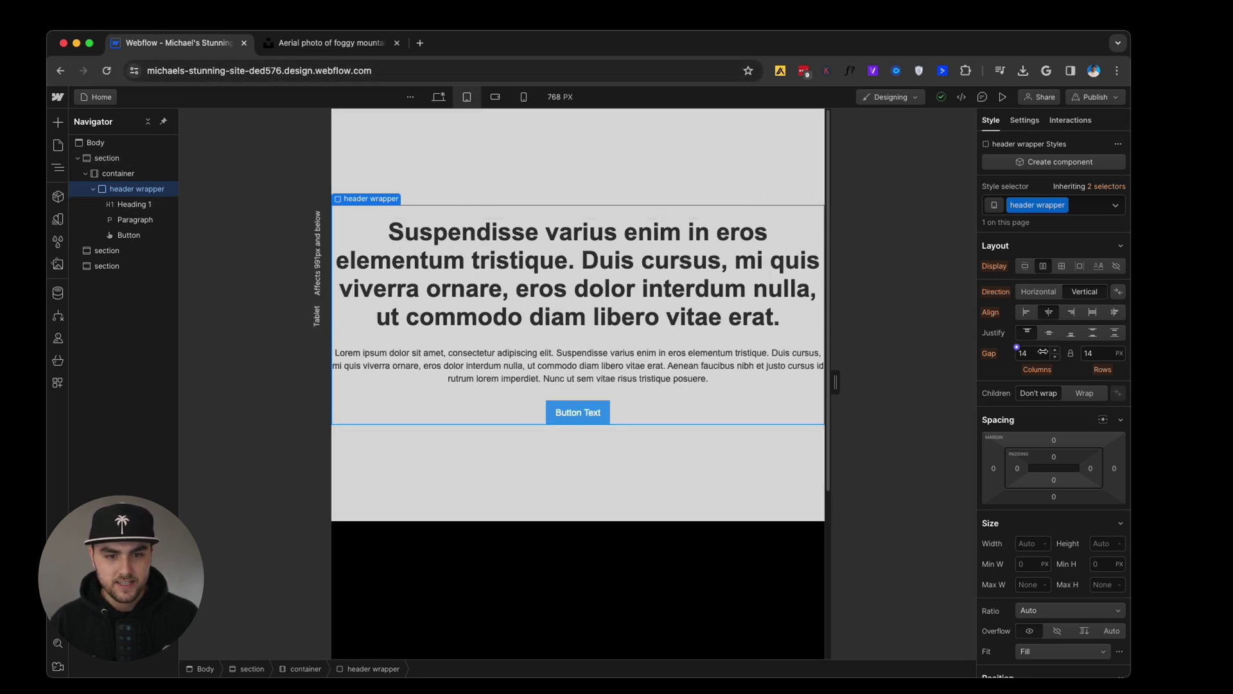
{"action": "left_click_drag", "start_coordinate": [1043, 352], "coordinate": [1086, 360]}
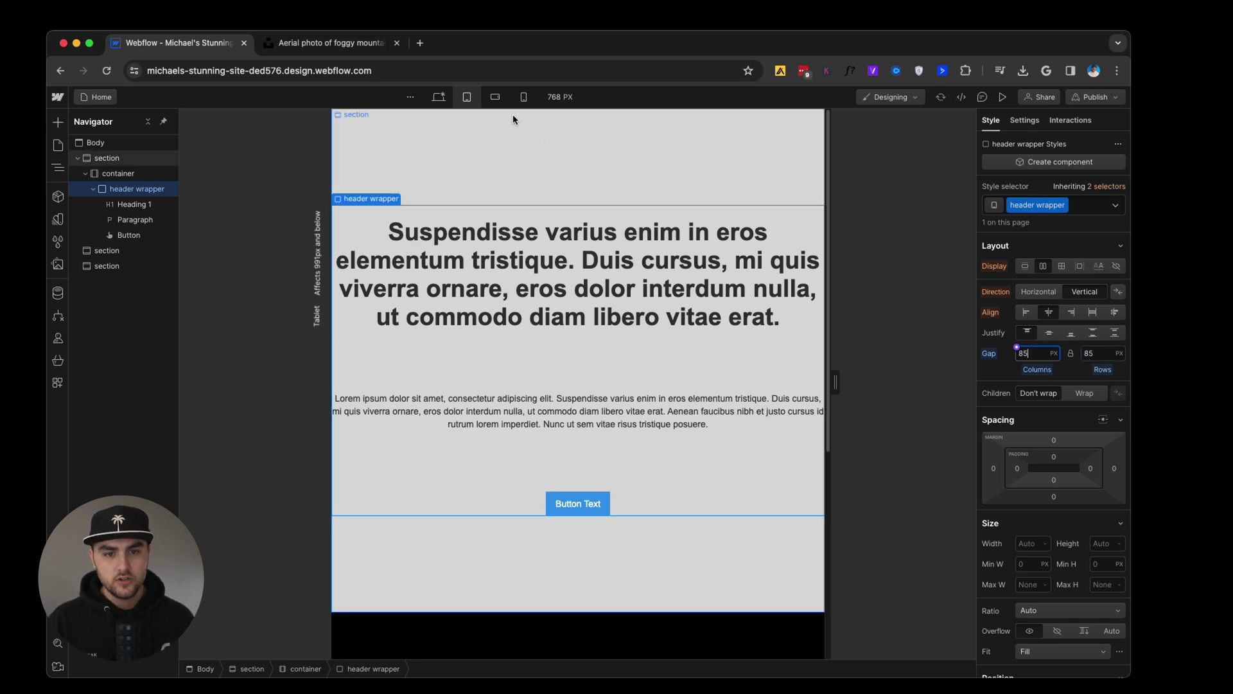
Step: Check the layout at mobile landscape, mobile portrait and desktop widths, ending on desktop
{"action": "left_click", "coordinate": [496, 98]}
{"action": "left_click", "coordinate": [523, 97]}
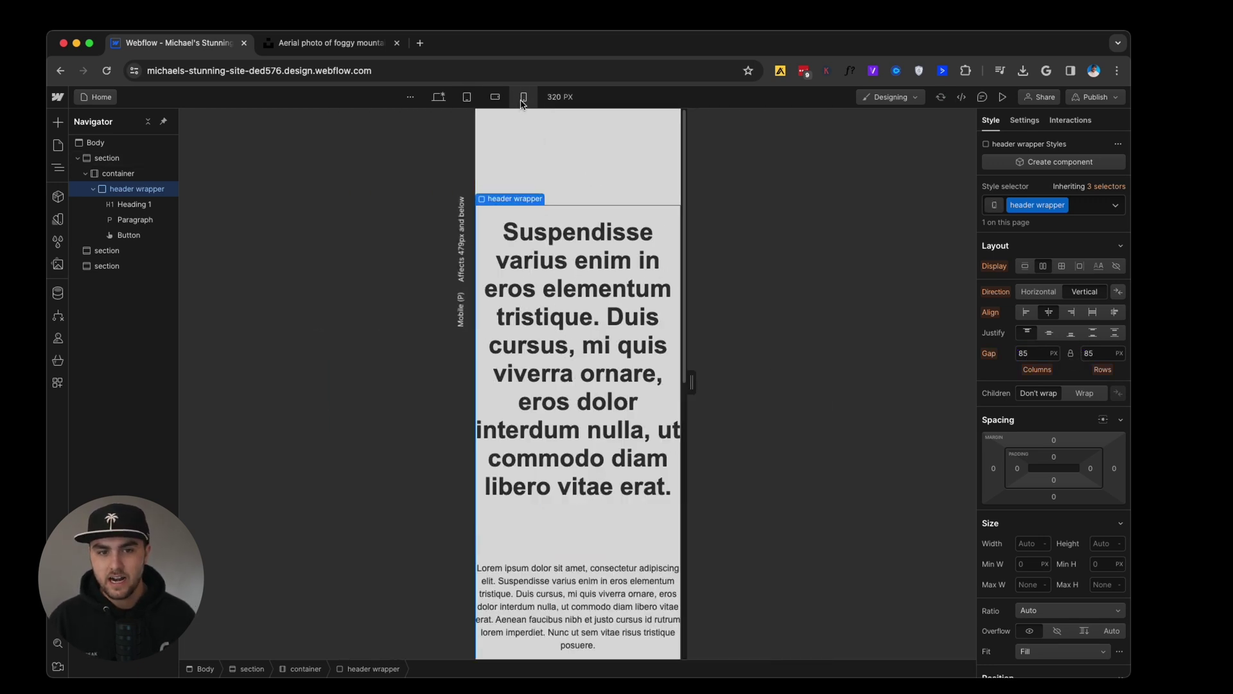
{"action": "left_click", "coordinate": [495, 98]}
{"action": "left_click", "coordinate": [469, 98]}
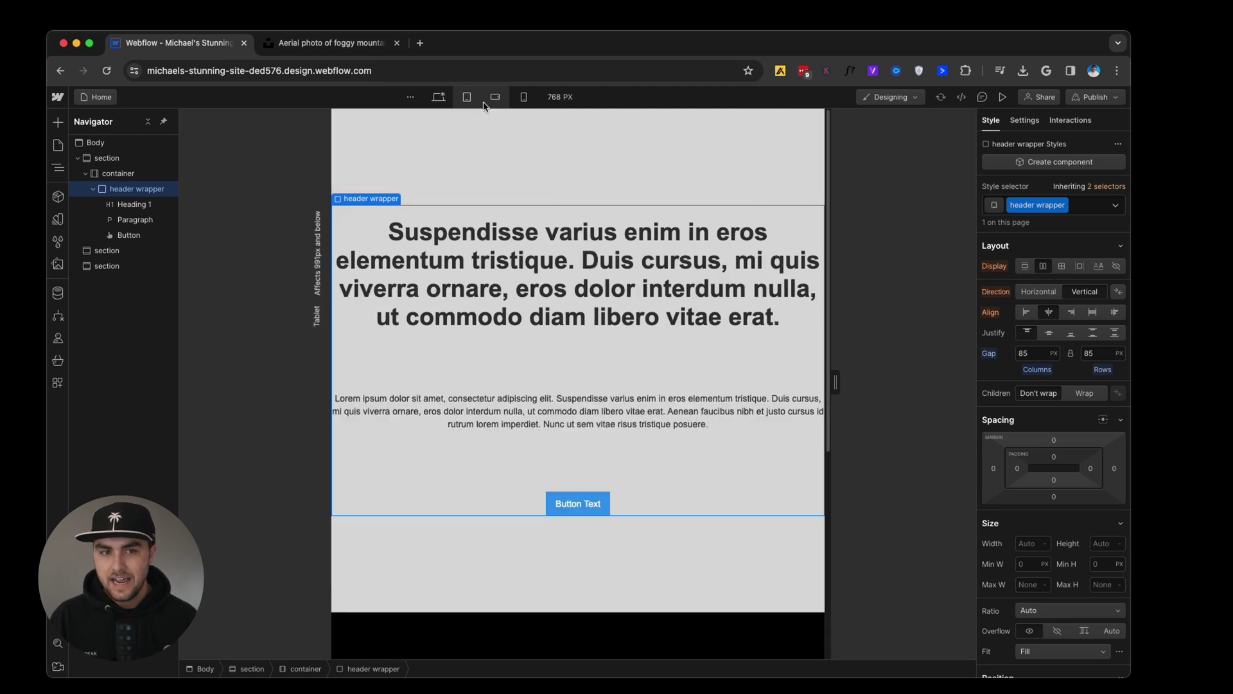
{"action": "left_click", "coordinate": [439, 97]}
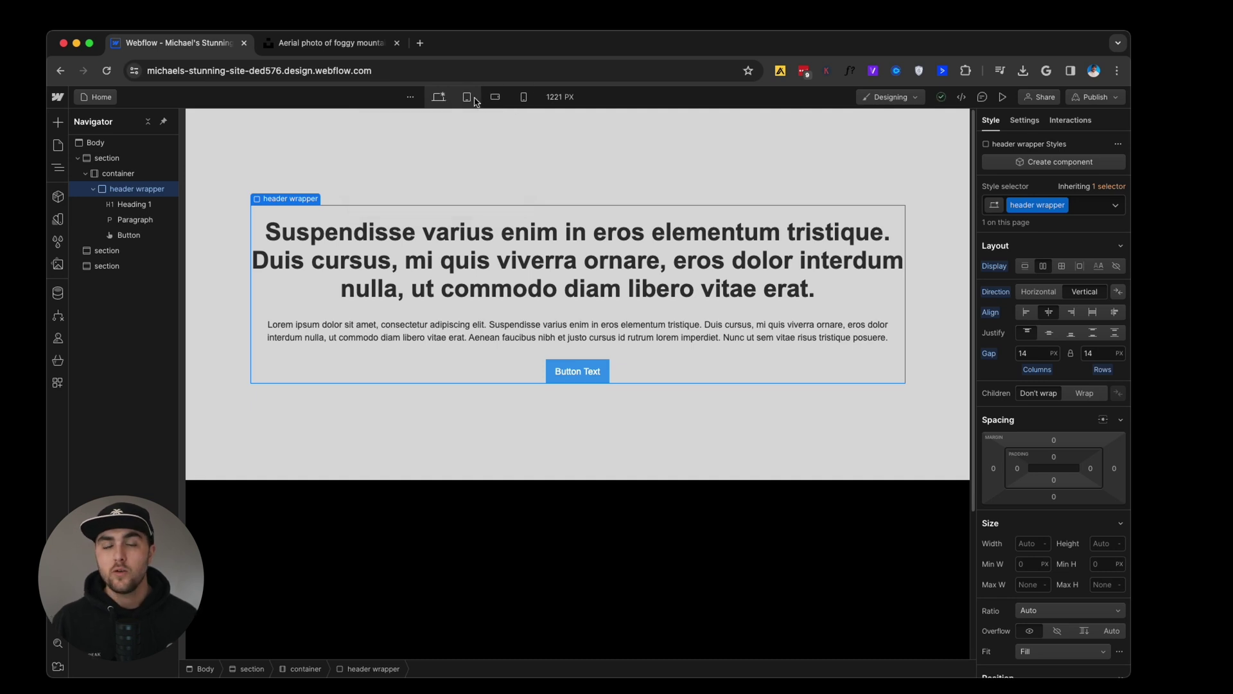
{"action": "left_click", "coordinate": [471, 99]}
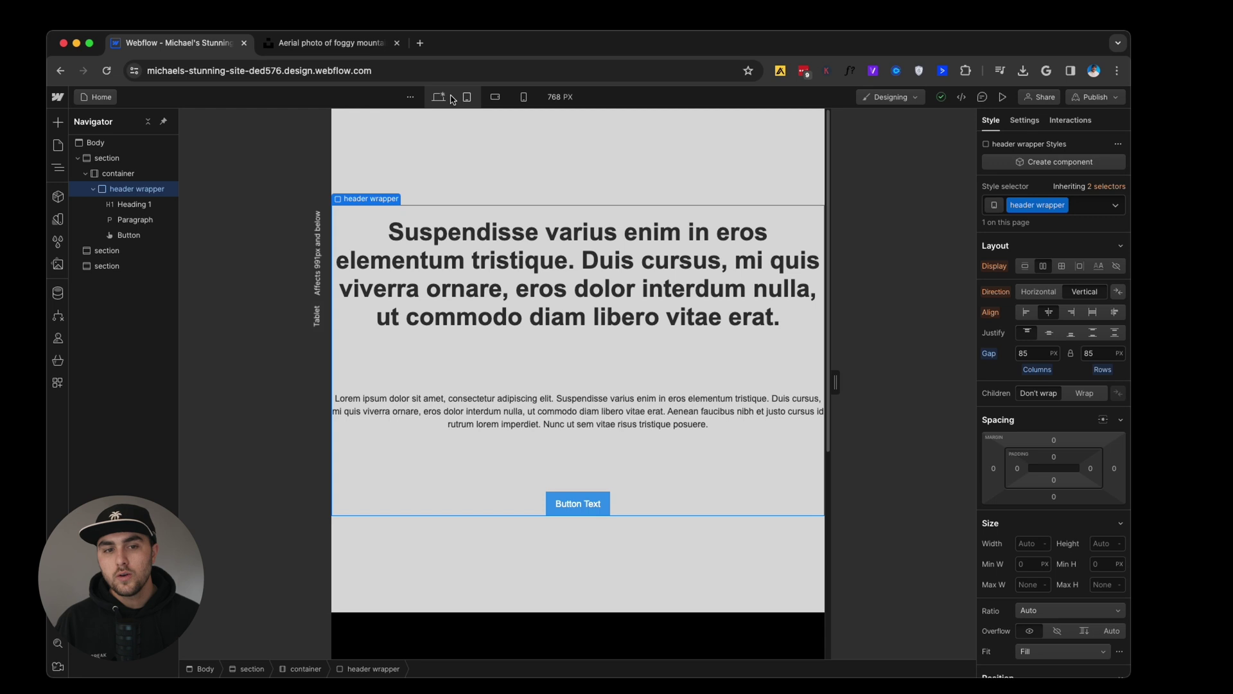
{"action": "left_click", "coordinate": [452, 99]}
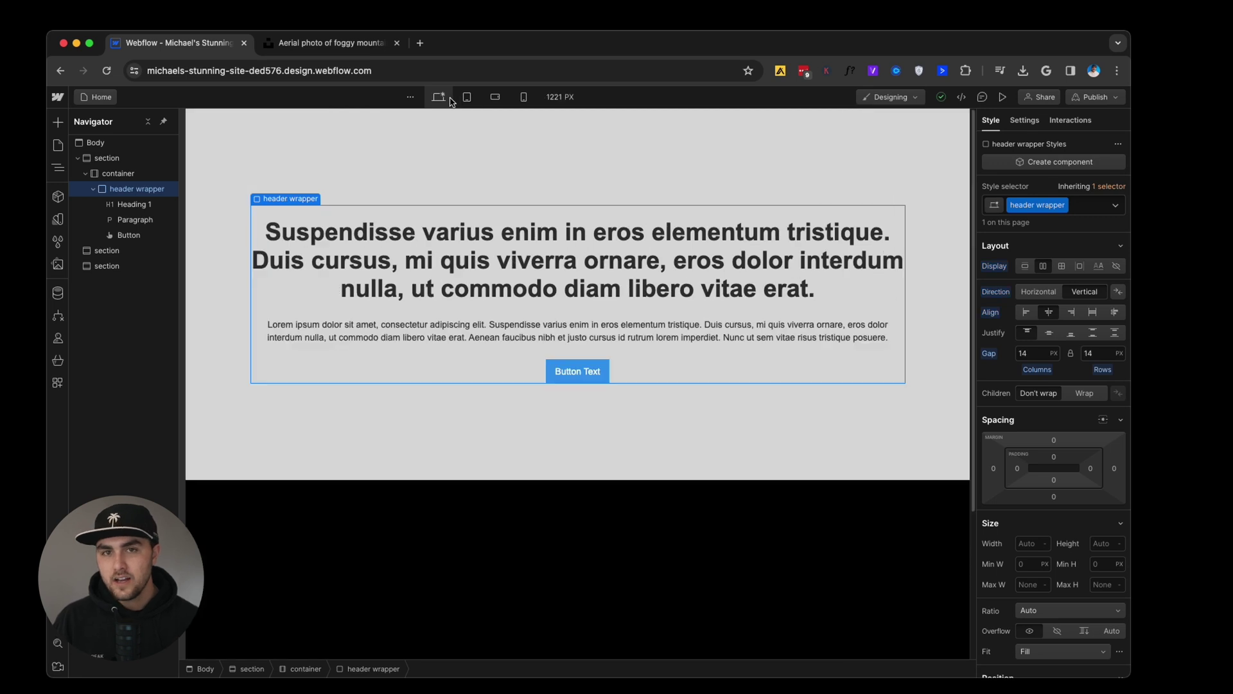
Step: Create a new 1920px-and-up breakpoint for the site
{"action": "left_click", "coordinate": [411, 98]}
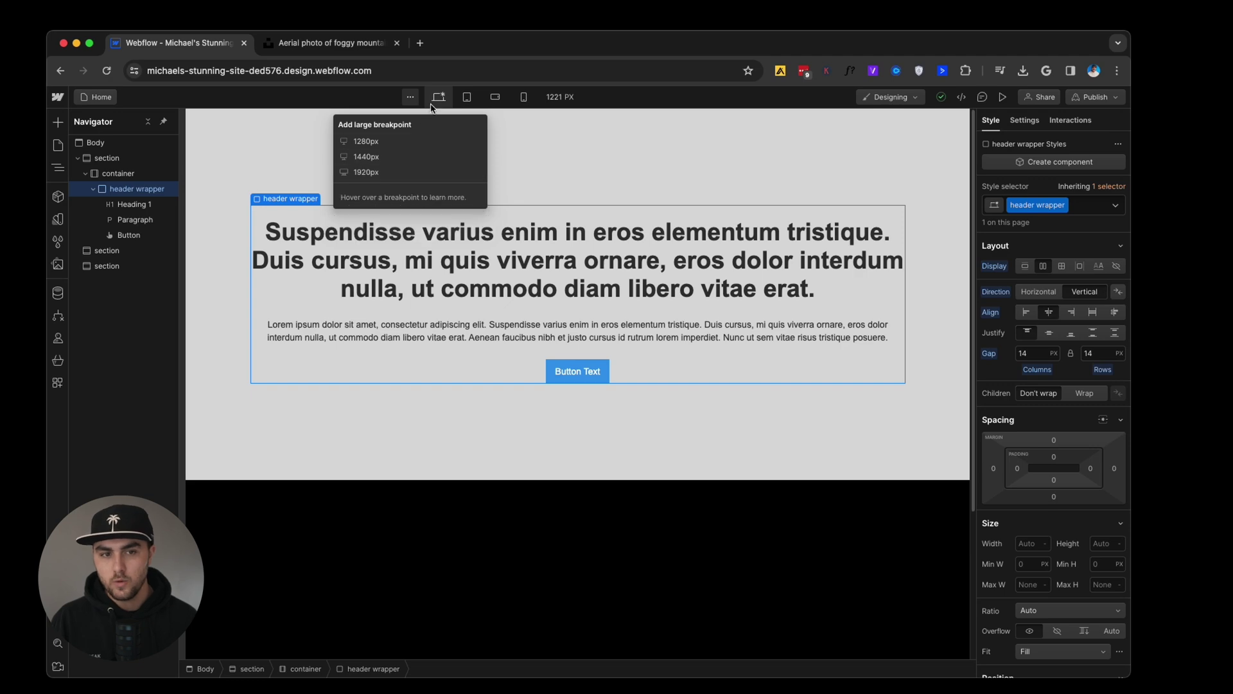
{"action": "left_click", "coordinate": [393, 171]}
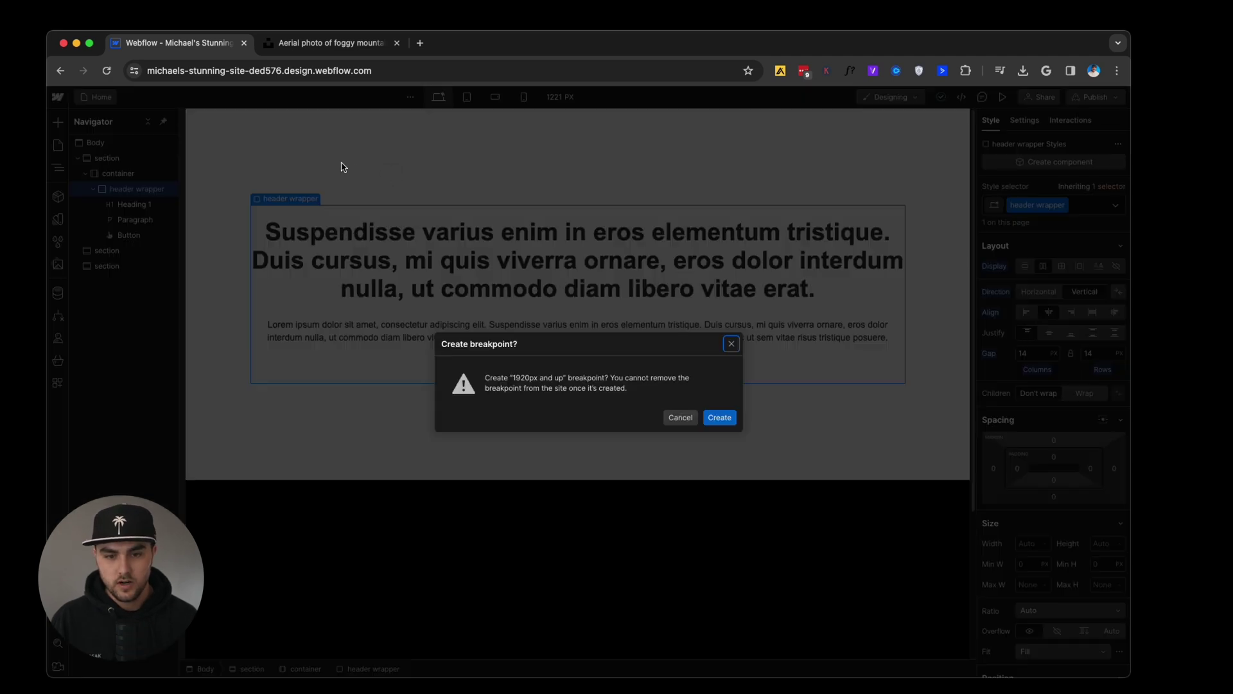
{"action": "left_click", "coordinate": [719, 417]}
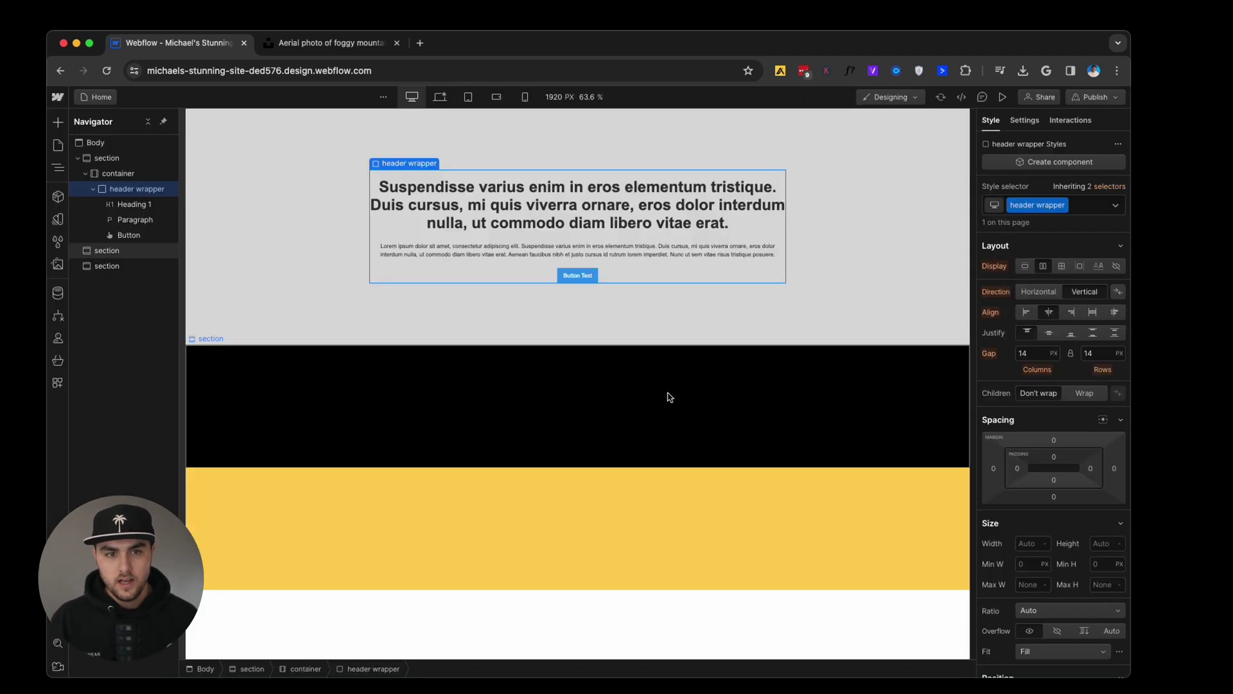
{"action": "left_click", "coordinate": [446, 97]}
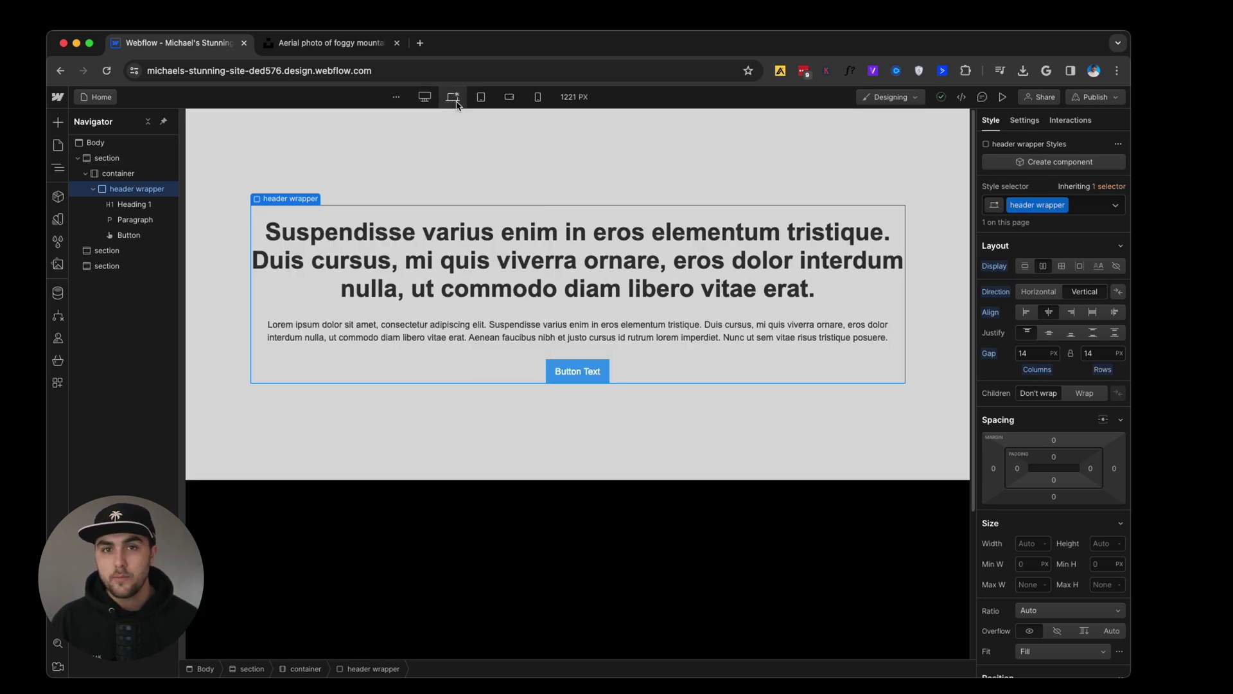
Step: At the 1920px breakpoint, set the header wrapper's gap to 86 px, then return to base view
{"action": "left_click", "coordinate": [424, 99]}
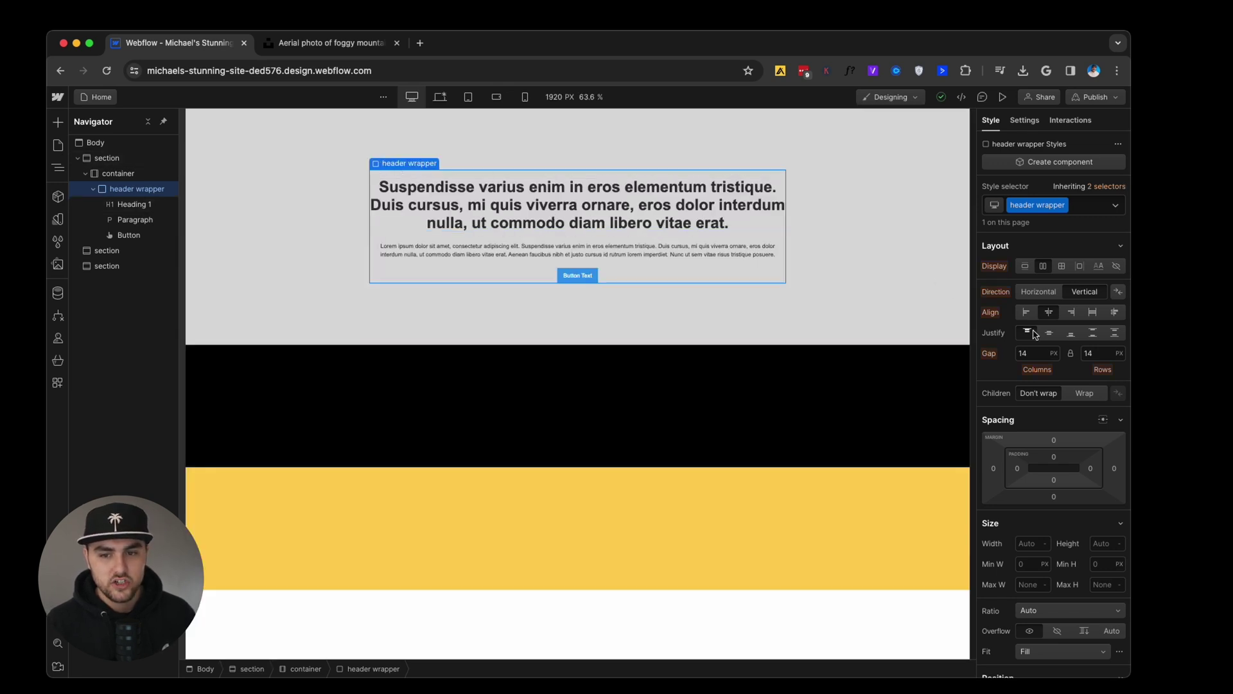
{"action": "left_click", "coordinate": [1039, 353]}
{"action": "type", "text": "21"}
{"action": "left_click_drag", "start_coordinate": [1039, 352], "coordinate": [1081, 359]}
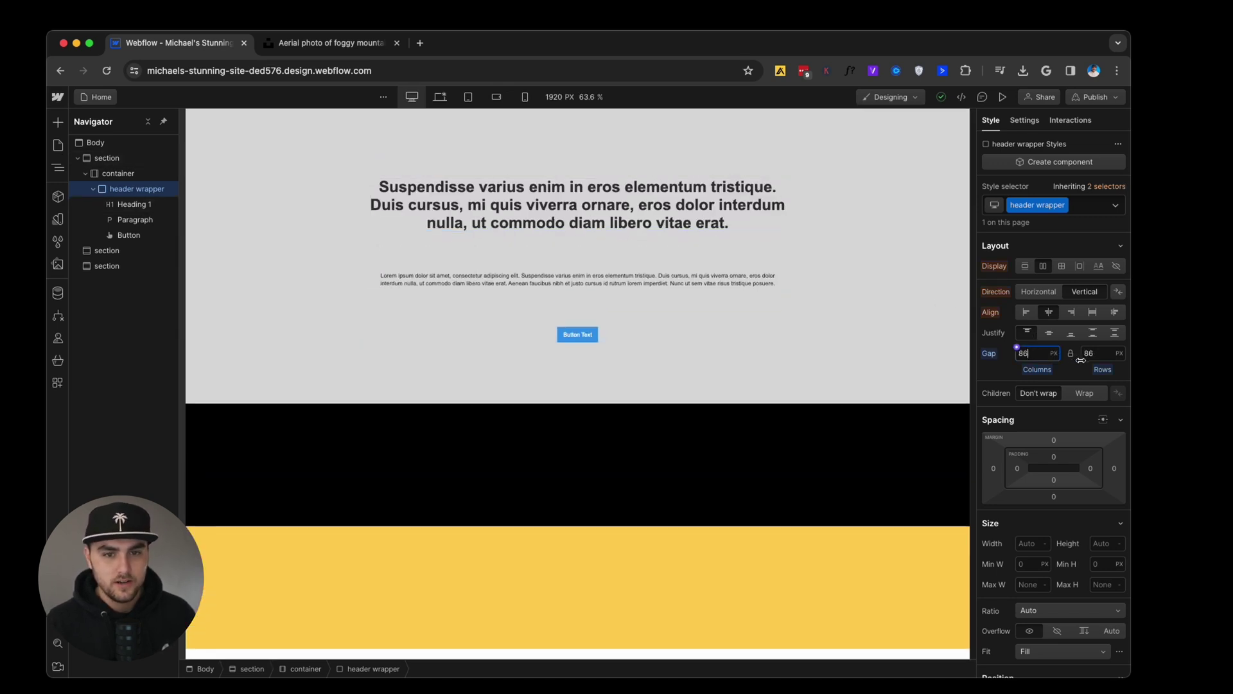
{"action": "left_click", "coordinate": [451, 99]}
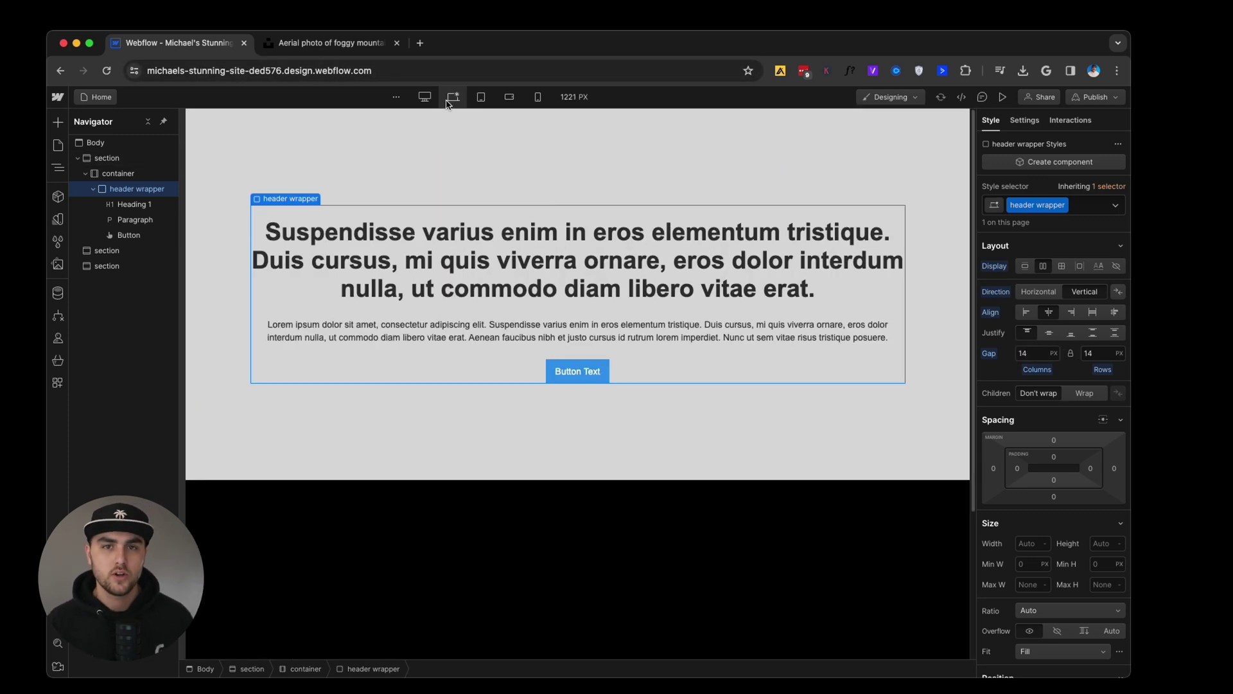
{"action": "left_click", "coordinate": [302, 260]}
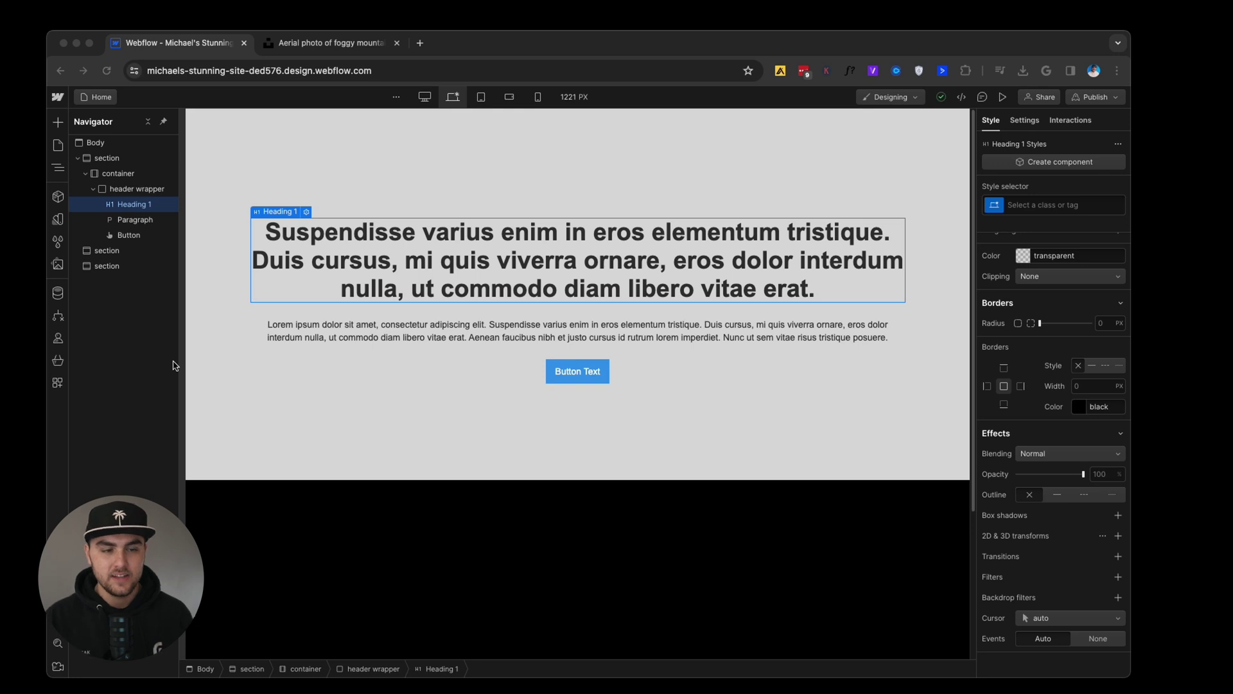
Step: Show the Layouts view of the Add panel, listing the Starter library
{"action": "left_click", "coordinate": [65, 125]}
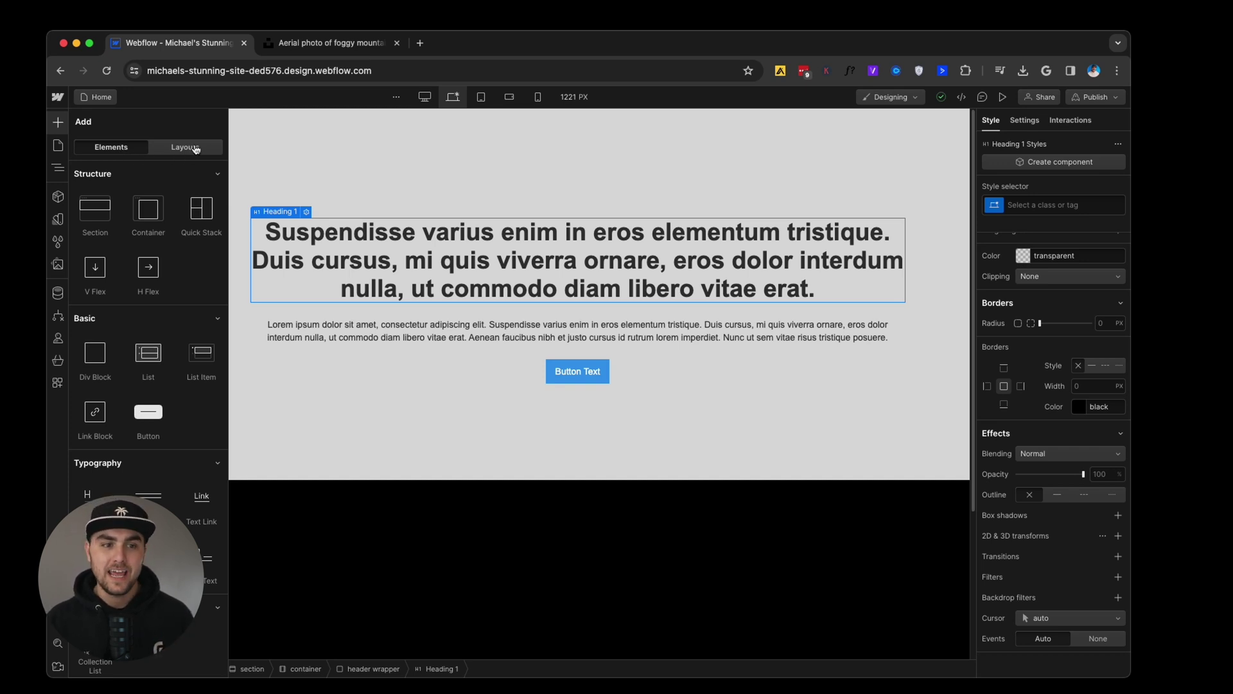
{"action": "left_click", "coordinate": [194, 150]}
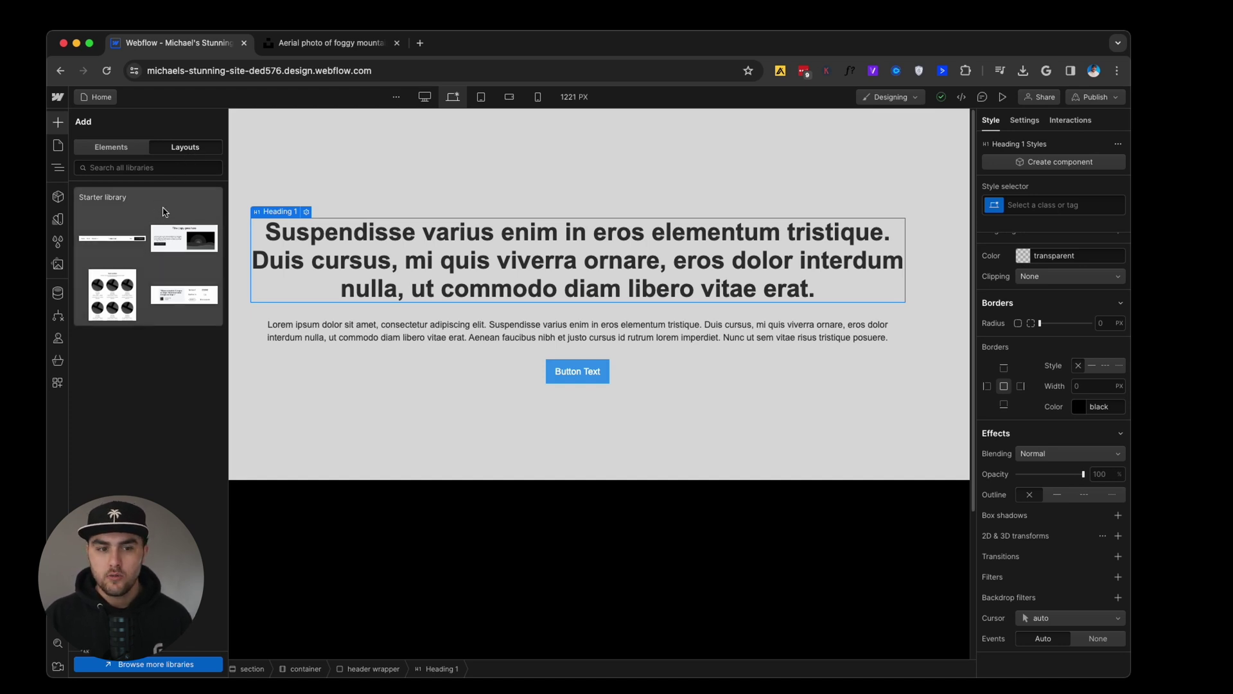
Step: Browse the online Webflow Libraries marketplace and find the Untitled UI Library card
{"action": "left_click", "coordinate": [159, 665]}
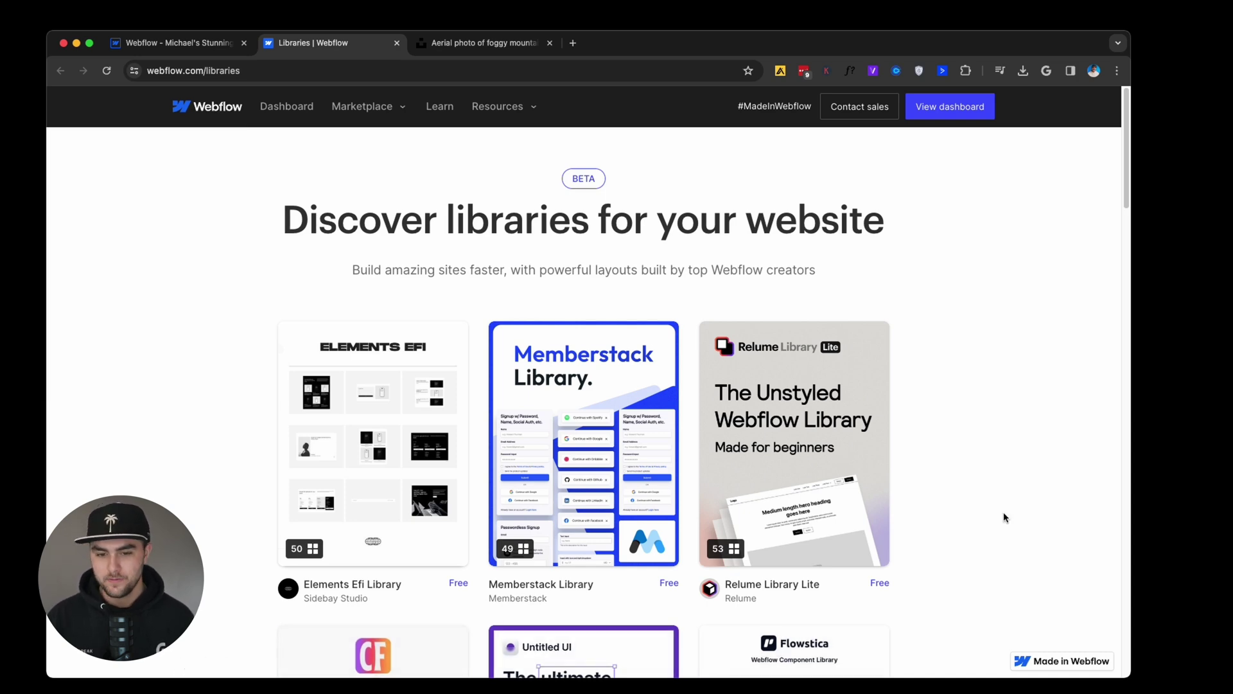
{"action": "scroll", "coordinate": [1018, 454], "scroll_direction": "down", "scroll_amount": 4}
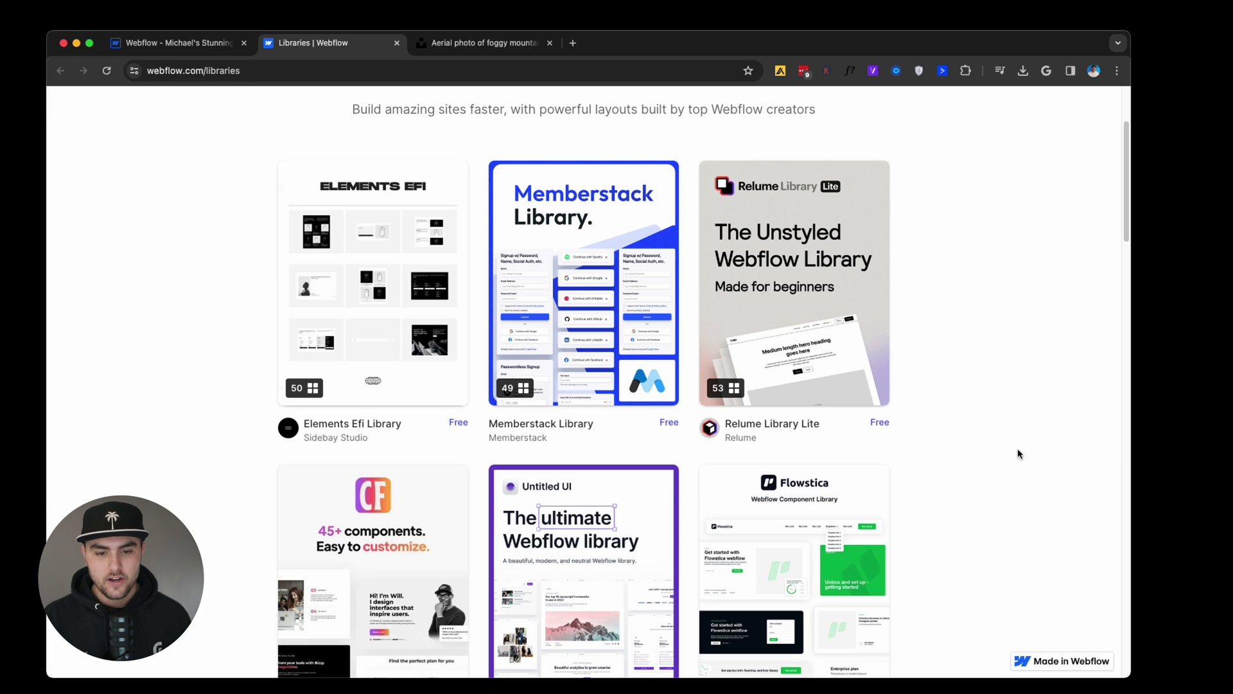
{"action": "scroll", "coordinate": [1017, 454], "scroll_direction": "down", "scroll_amount": 6}
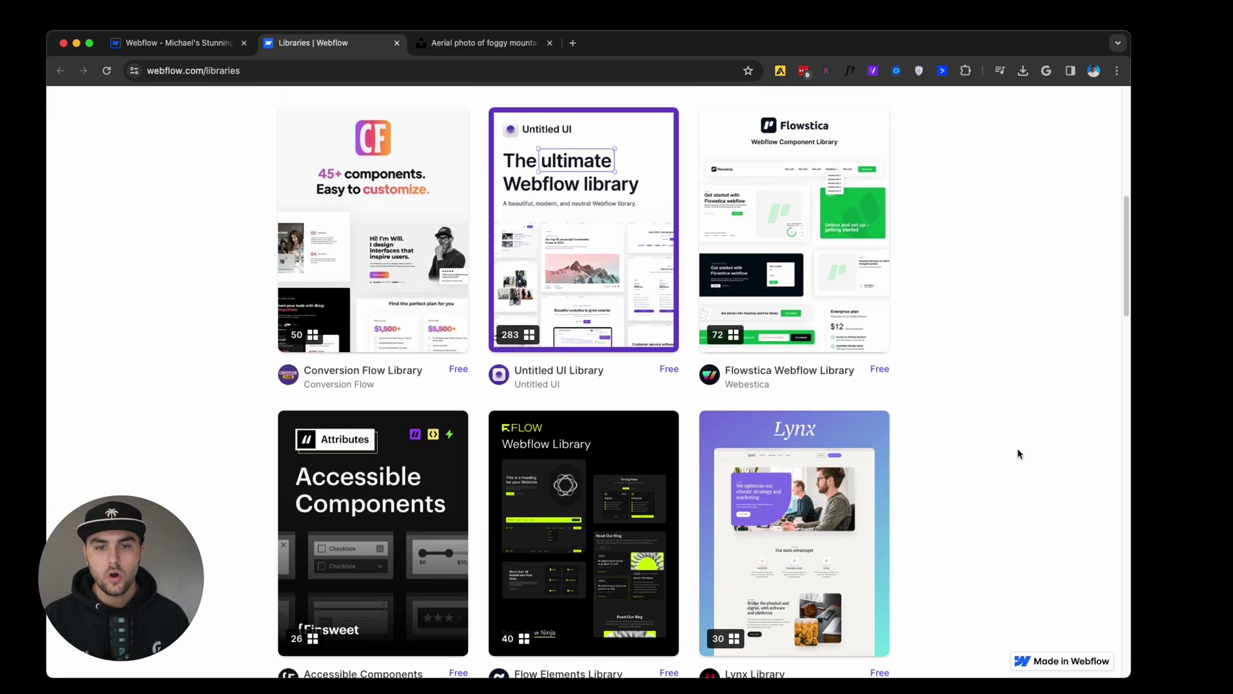
{"action": "scroll", "coordinate": [1019, 452], "scroll_direction": "up", "scroll_amount": 3}
{"action": "mouse_move", "coordinate": [594, 393]}
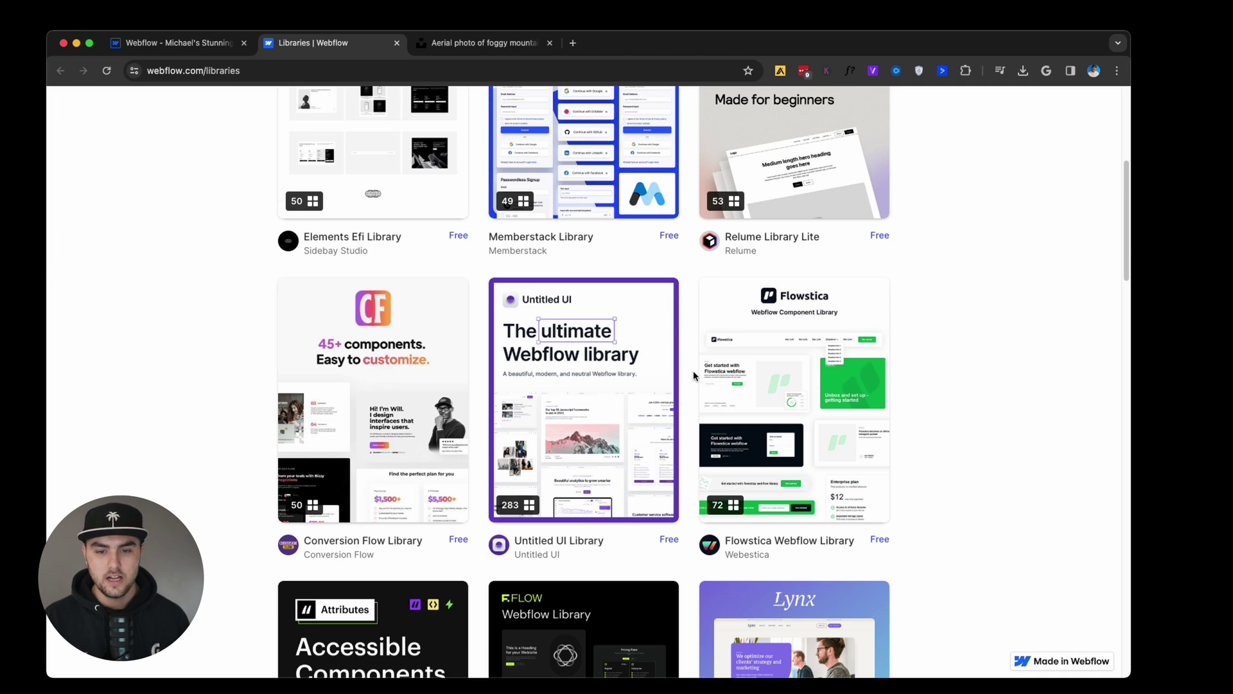
Step: From the library's details page, install Untitled UI free to the current site in Fitr Media
{"action": "left_click", "coordinate": [618, 400]}
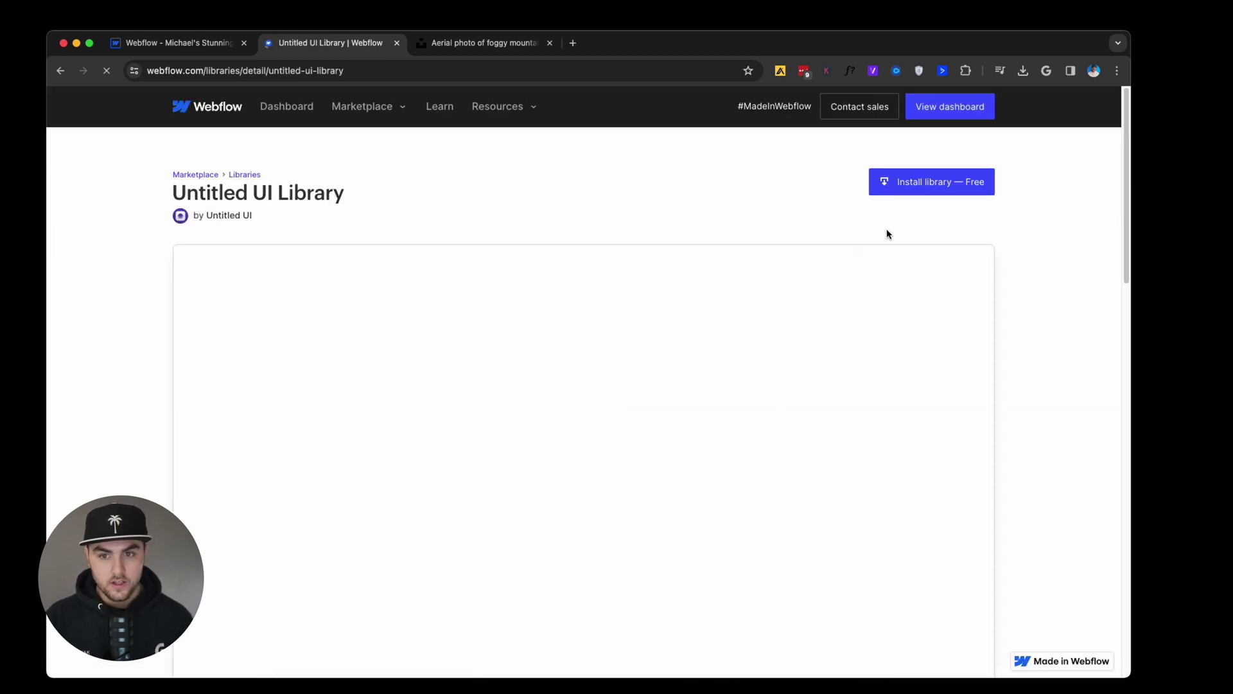
{"action": "left_click", "coordinate": [923, 192]}
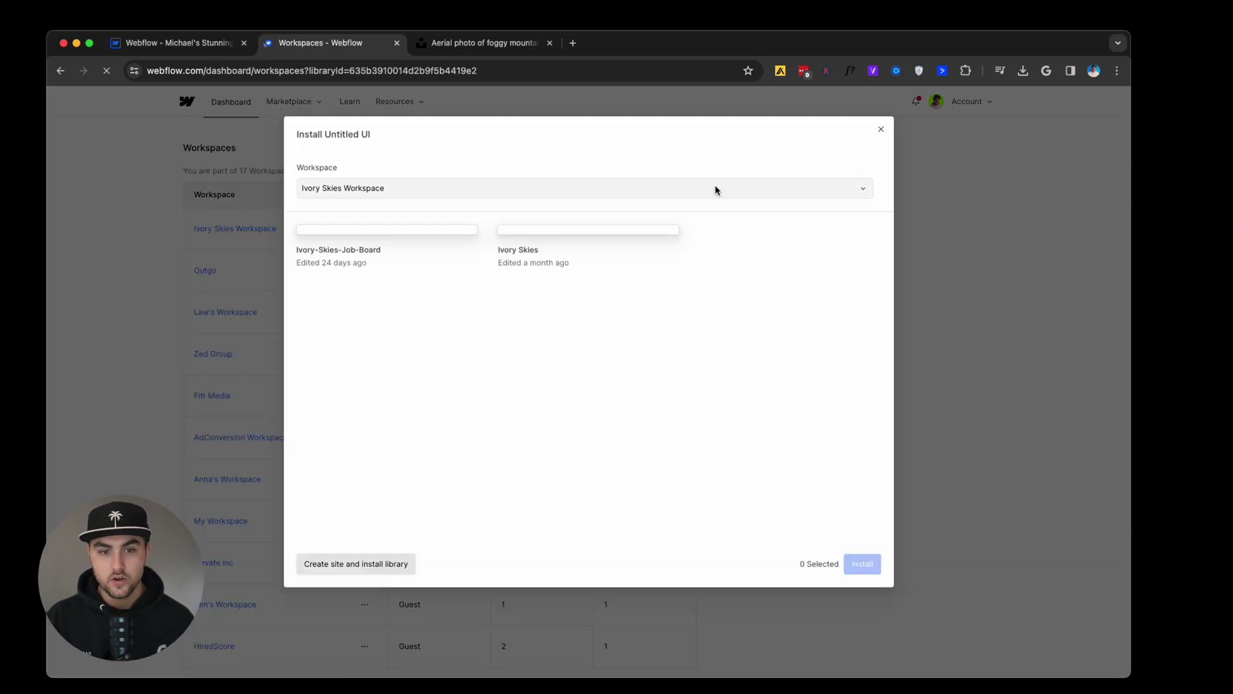
{"action": "left_click", "coordinate": [716, 191]}
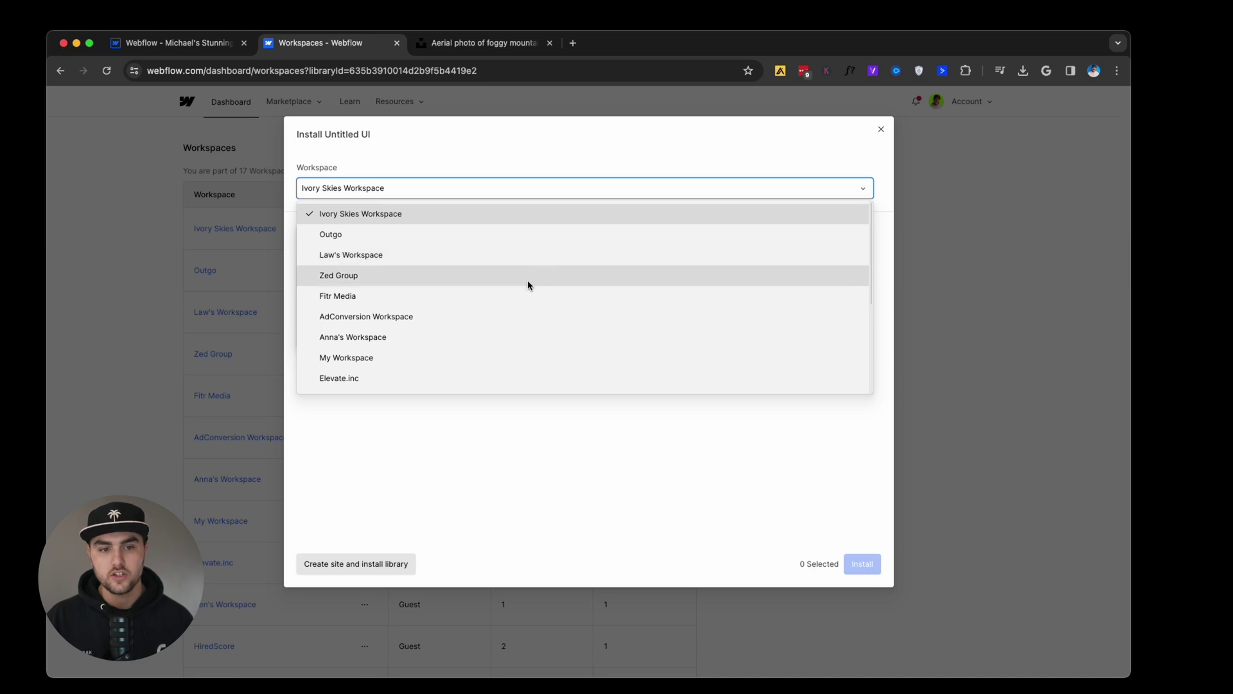
{"action": "left_click", "coordinate": [518, 296]}
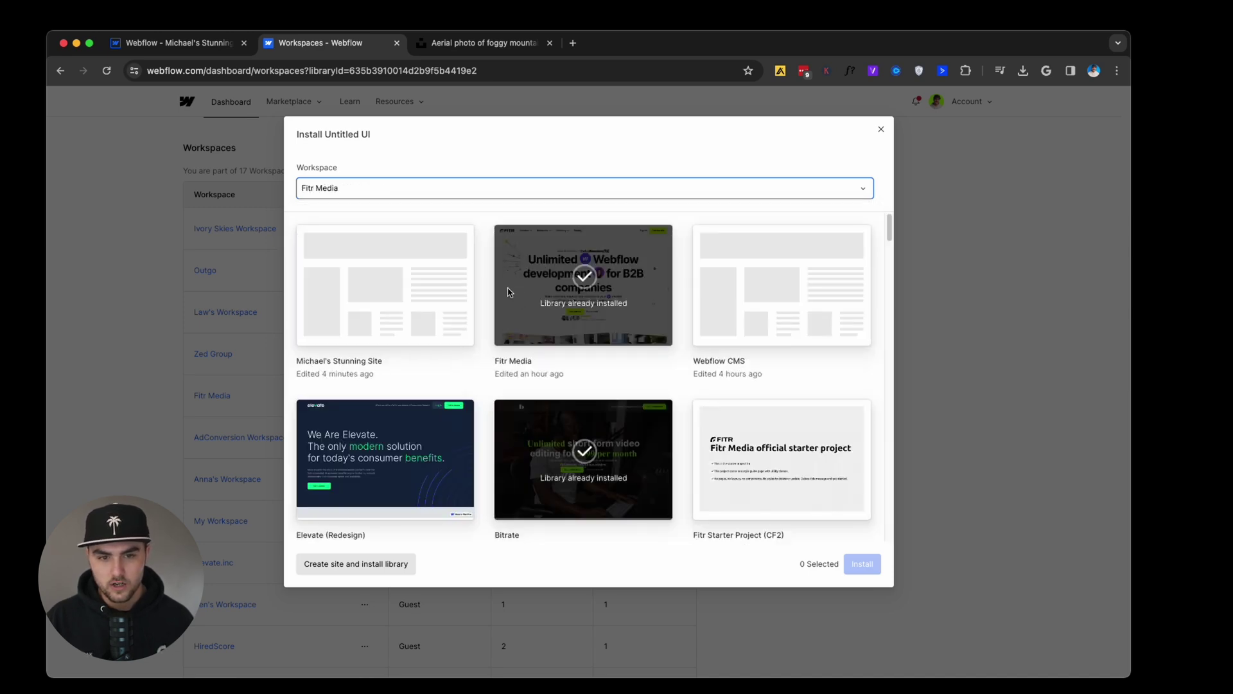
{"action": "left_click", "coordinate": [399, 296]}
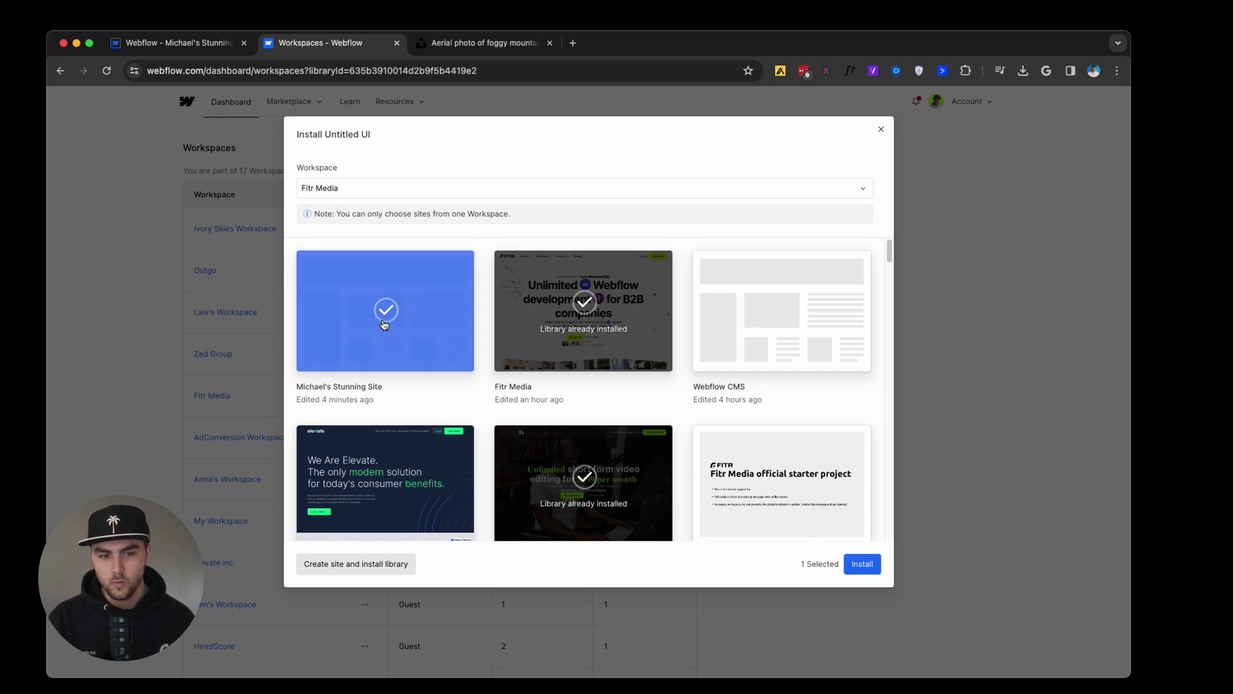
{"action": "left_click", "coordinate": [854, 569]}
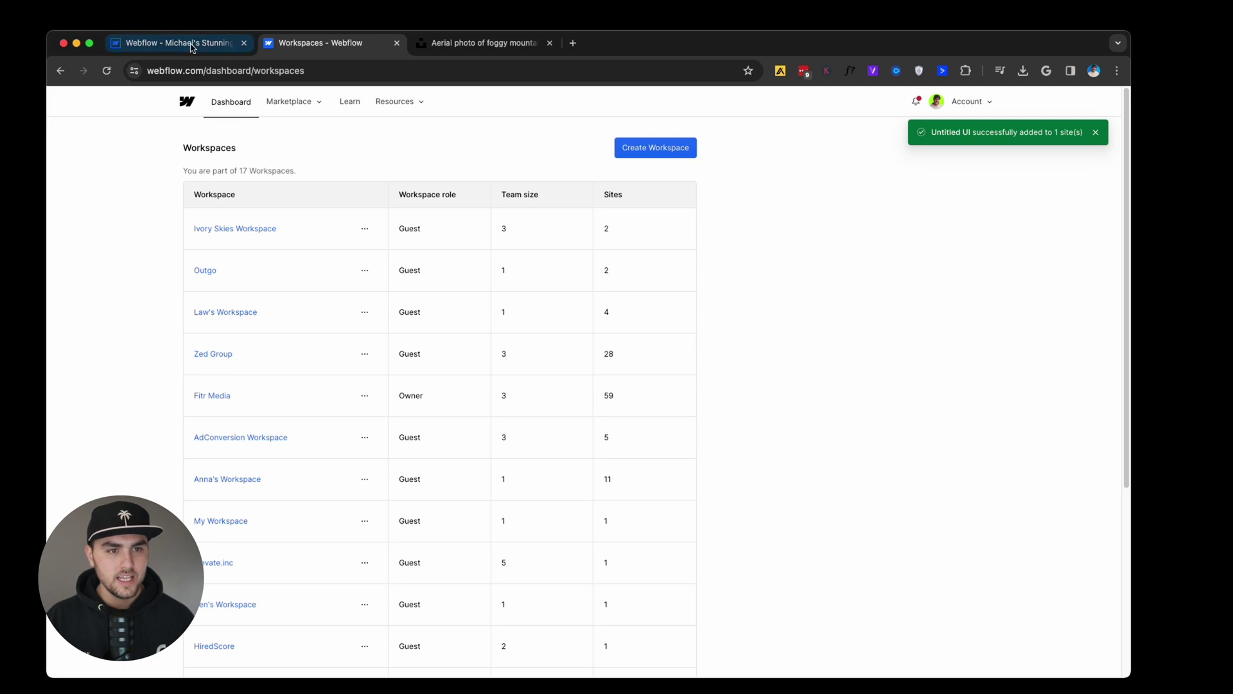
Step: Reload the Designer and check that Untitled UI now appears under Starter in Layouts
{"action": "left_click", "coordinate": [170, 42]}
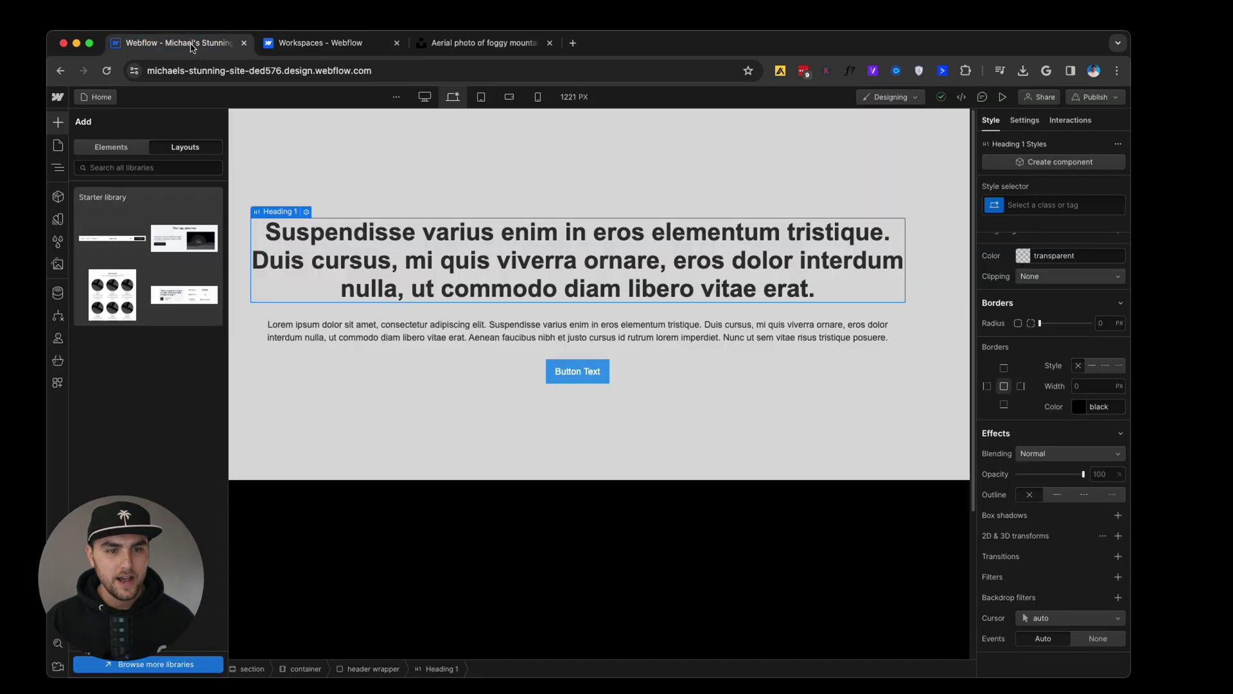
{"action": "left_click", "coordinate": [108, 71]}
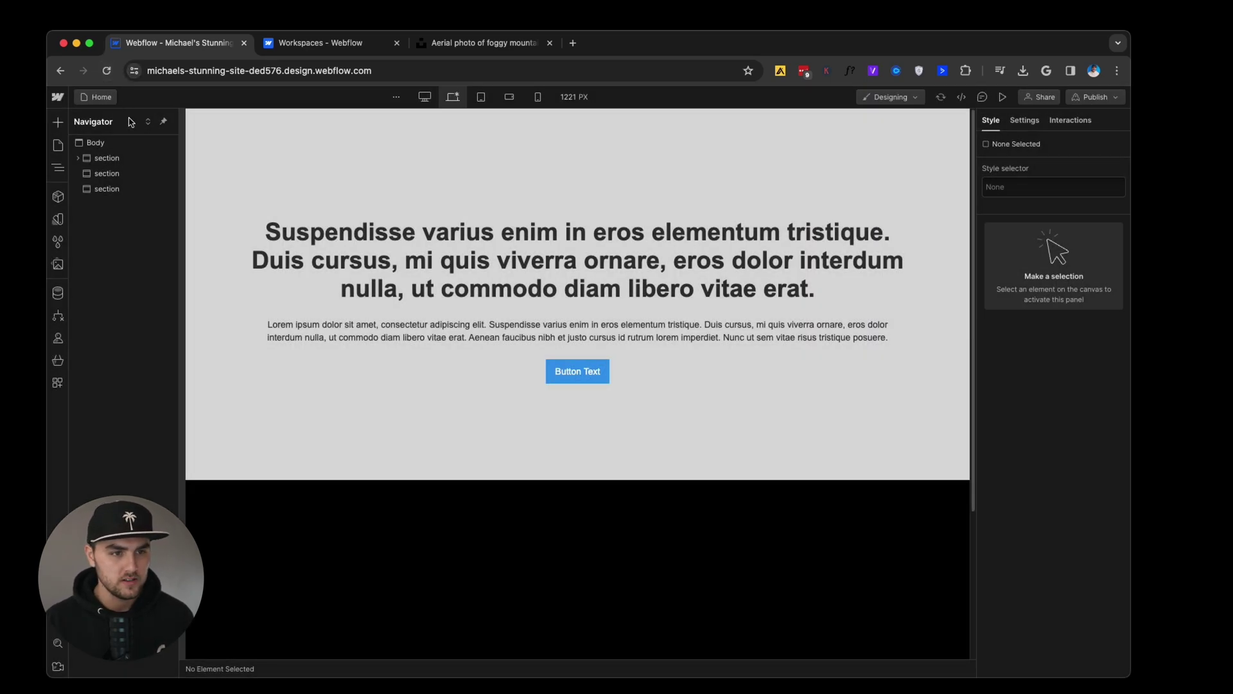
{"action": "left_click", "coordinate": [58, 122]}
{"action": "left_click", "coordinate": [172, 150]}
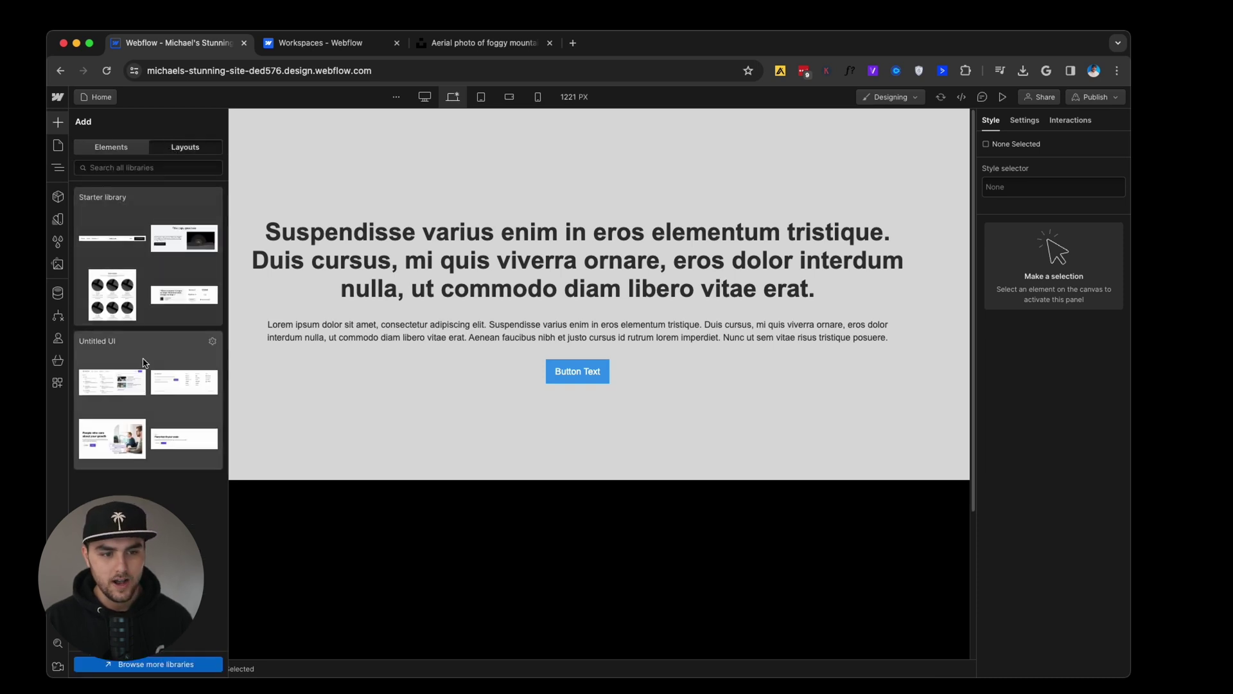
Step: Delete the three old sections and place Untitled UI Navbar 01 at the top of the page
{"action": "left_click", "coordinate": [303, 159]}
{"action": "key", "text": "Delete"}
{"action": "key", "text": "Delete"}
{"action": "key", "text": "Delete"}
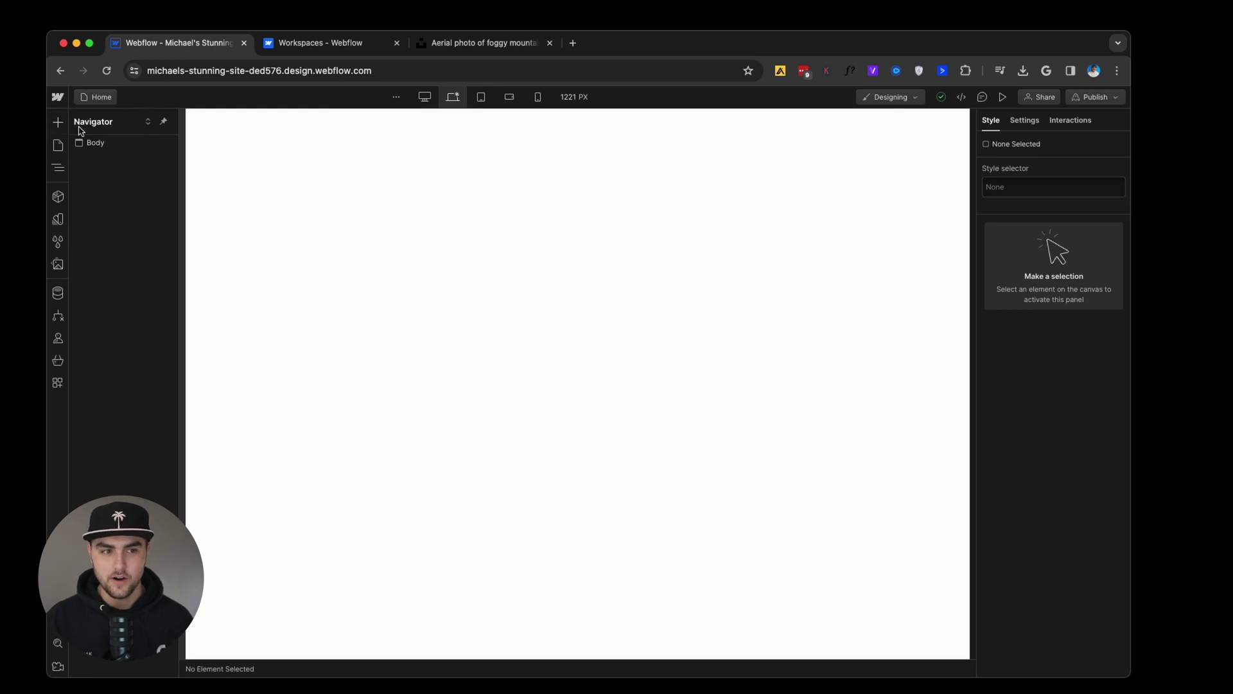
{"action": "left_click", "coordinate": [58, 122]}
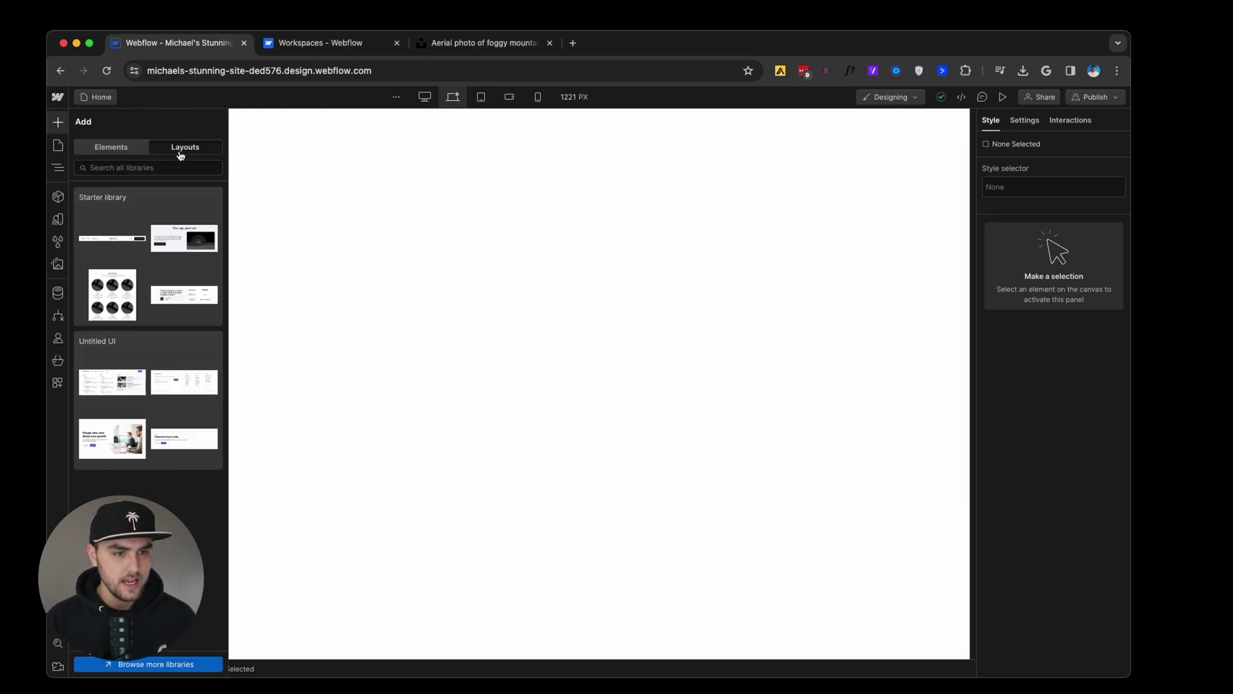
{"action": "left_click", "coordinate": [153, 349]}
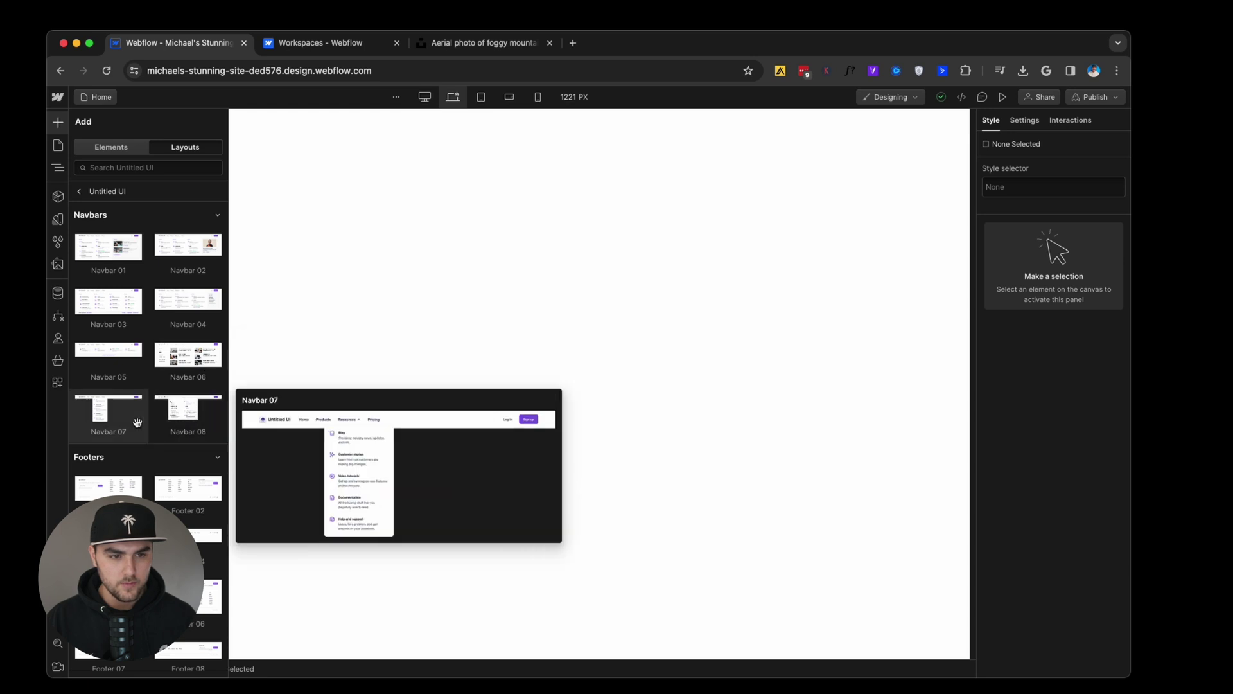
{"action": "left_click_drag", "start_coordinate": [115, 252], "coordinate": [297, 197]}
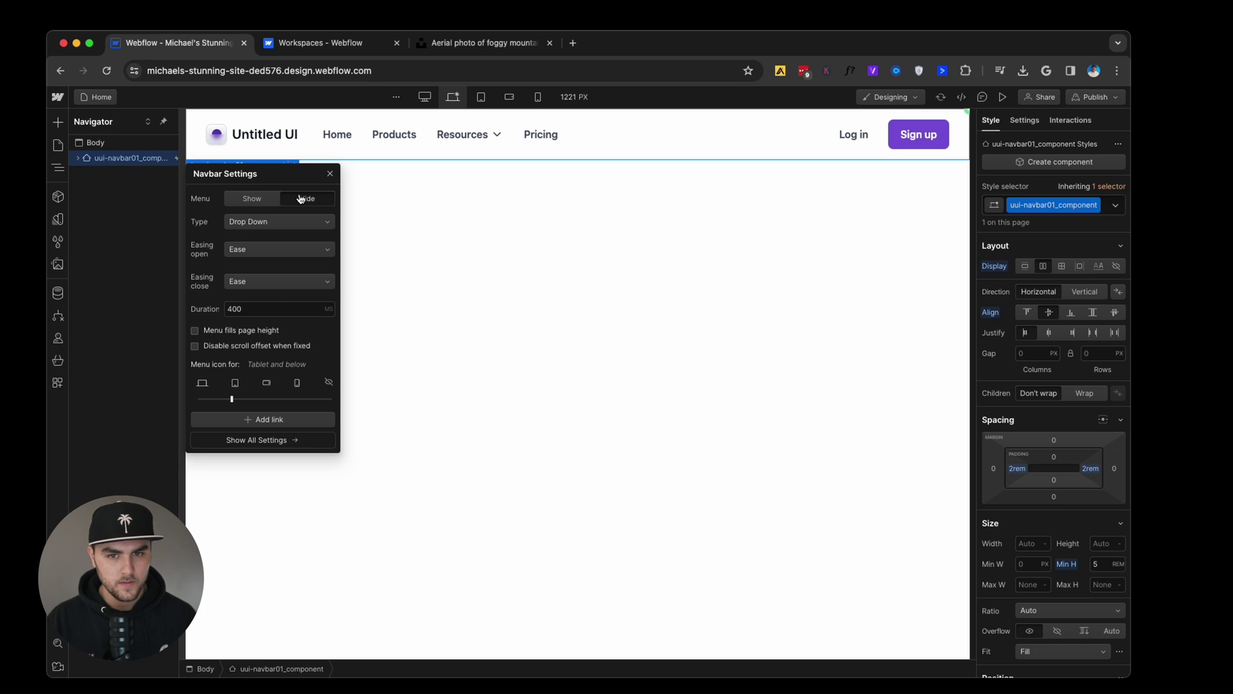
Step: Add Untitled UI Hero header section 08 below the navbar
{"action": "left_click", "coordinate": [59, 122]}
{"action": "scroll", "coordinate": [148, 233], "scroll_direction": "down", "scroll_amount": 2}
{"action": "mouse_move", "coordinate": [149, 232]}
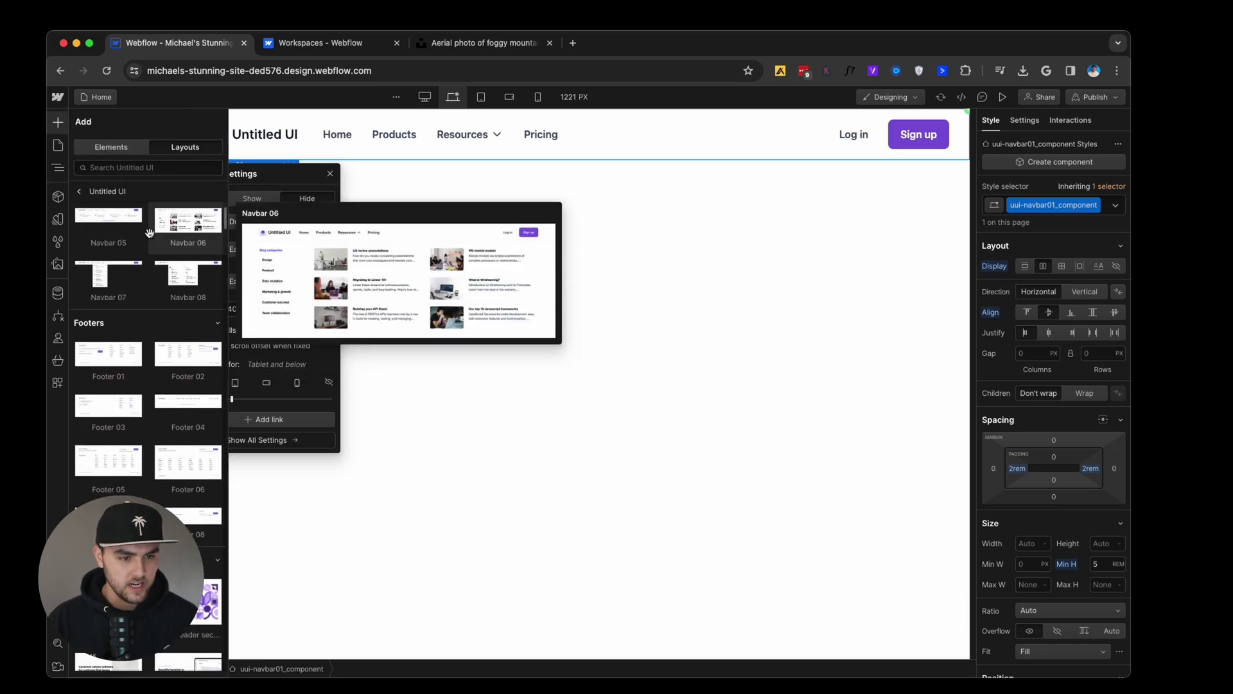
{"action": "scroll", "coordinate": [149, 233], "scroll_direction": "down", "scroll_amount": 3}
{"action": "mouse_move", "coordinate": [116, 431]}
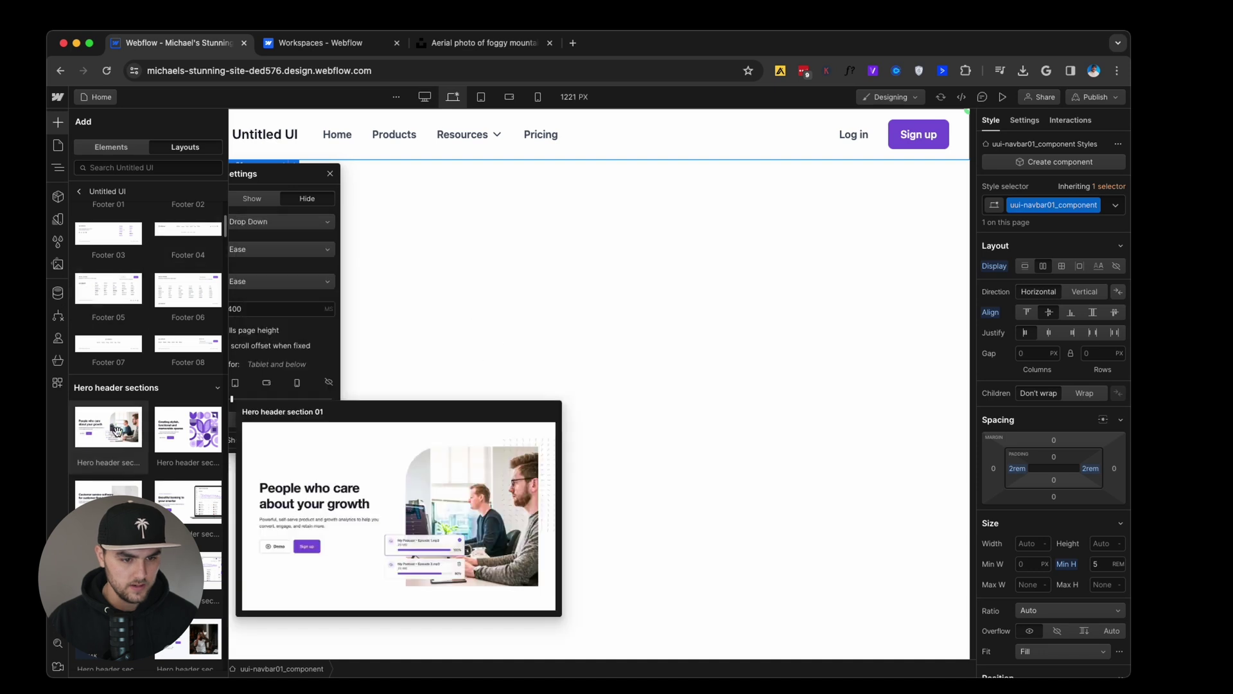
{"action": "mouse_move", "coordinate": [183, 497]}
{"action": "mouse_move", "coordinate": [203, 645]}
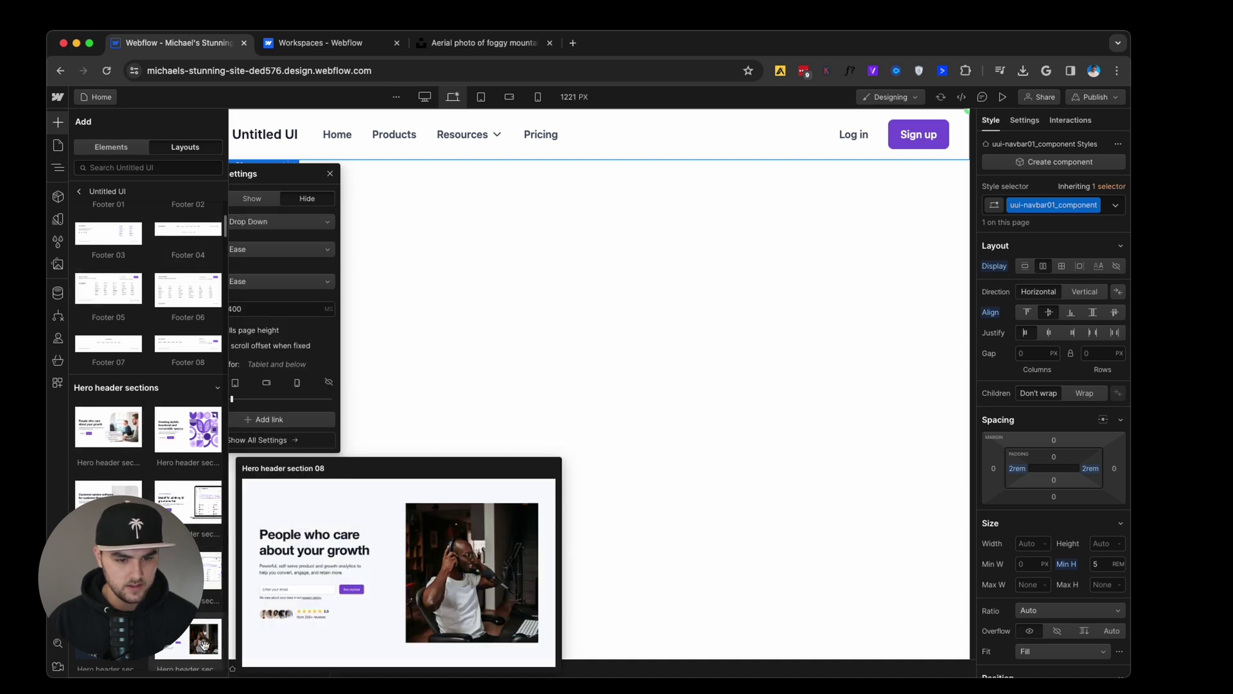
{"action": "left_click_drag", "start_coordinate": [197, 645], "coordinate": [488, 359]}
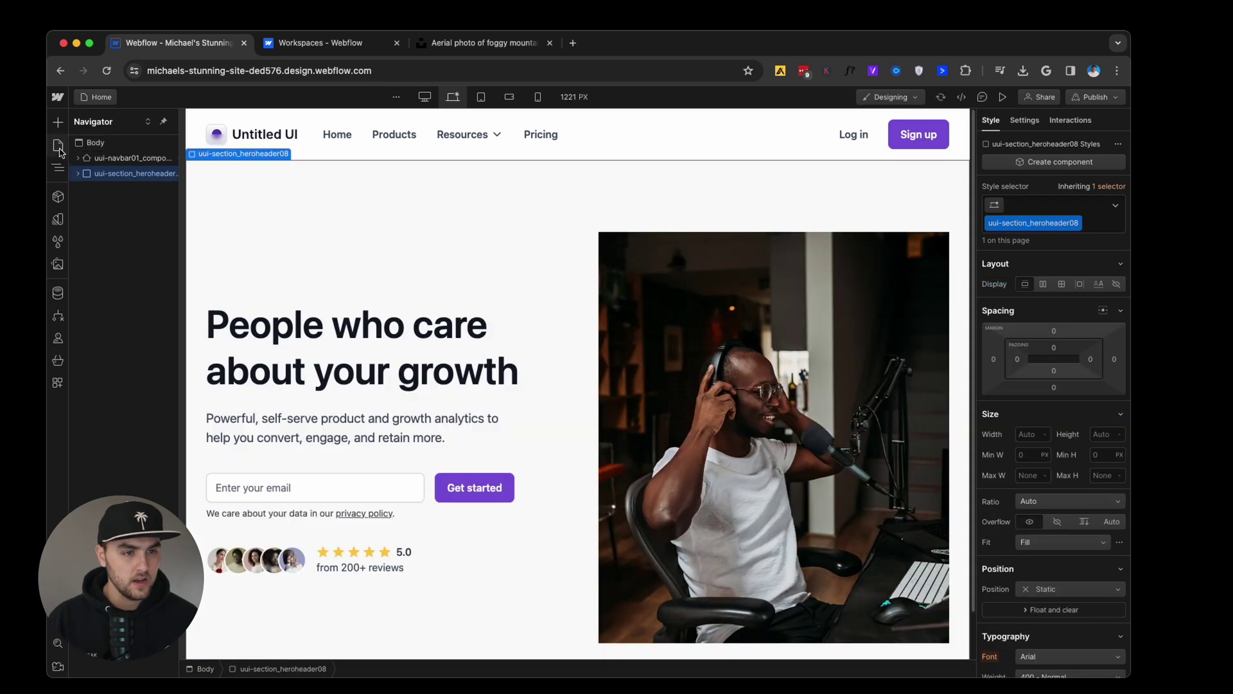
Step: Search Untitled UI layouts for 'fe' and add the three-column Features section 34 below the hero
{"action": "left_click", "coordinate": [57, 122]}
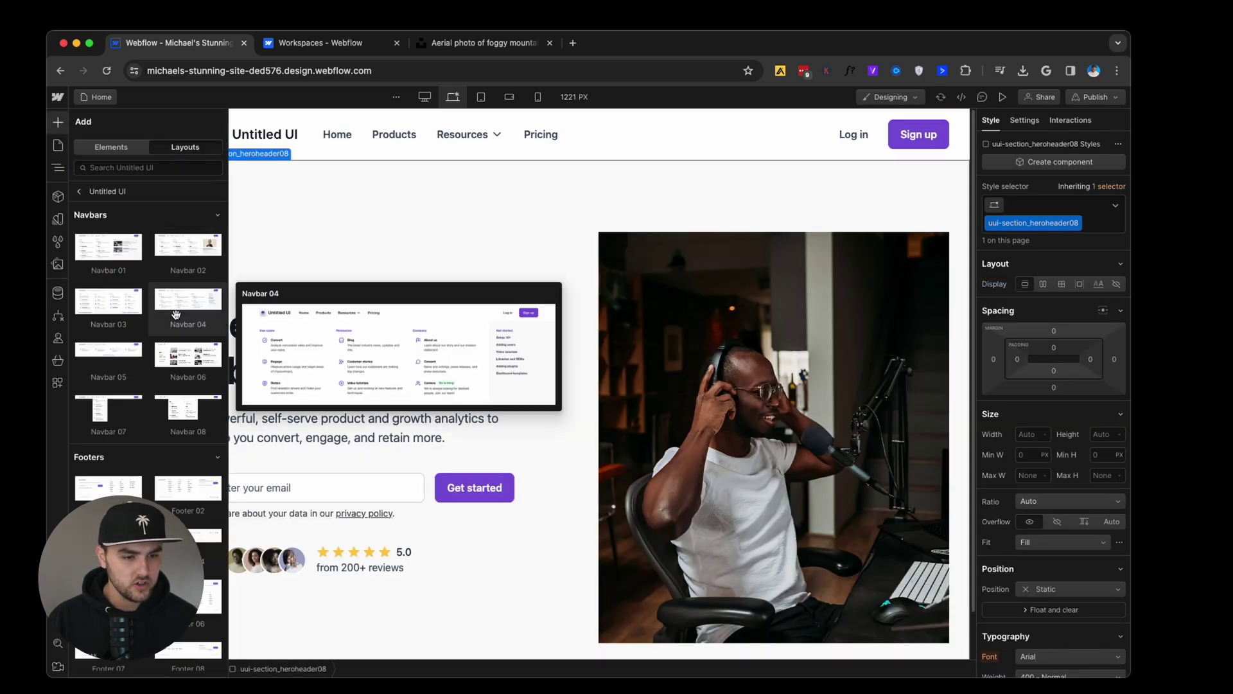
{"action": "scroll", "coordinate": [177, 314], "scroll_direction": "down", "scroll_amount": 7}
{"action": "mouse_move", "coordinate": [177, 315]}
{"action": "scroll", "coordinate": [177, 314], "scroll_direction": "down", "scroll_amount": 6}
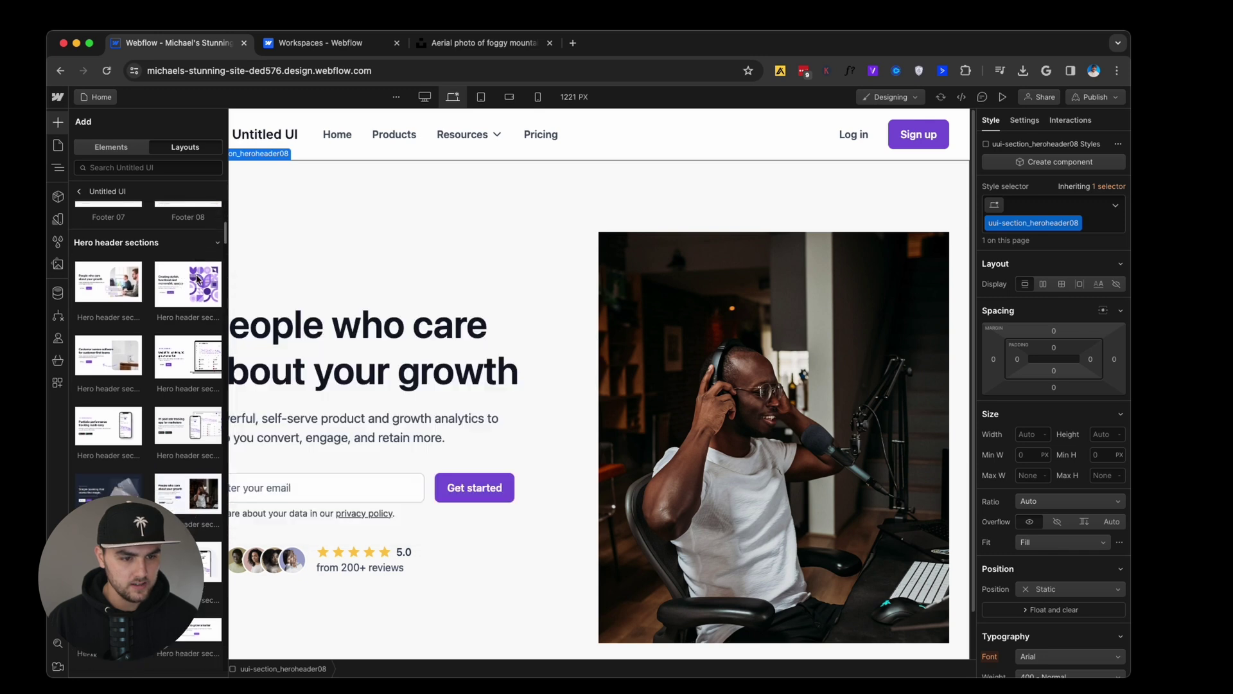
{"action": "mouse_move", "coordinate": [194, 282]}
{"action": "scroll", "coordinate": [194, 283], "scroll_direction": "down", "scroll_amount": 4}
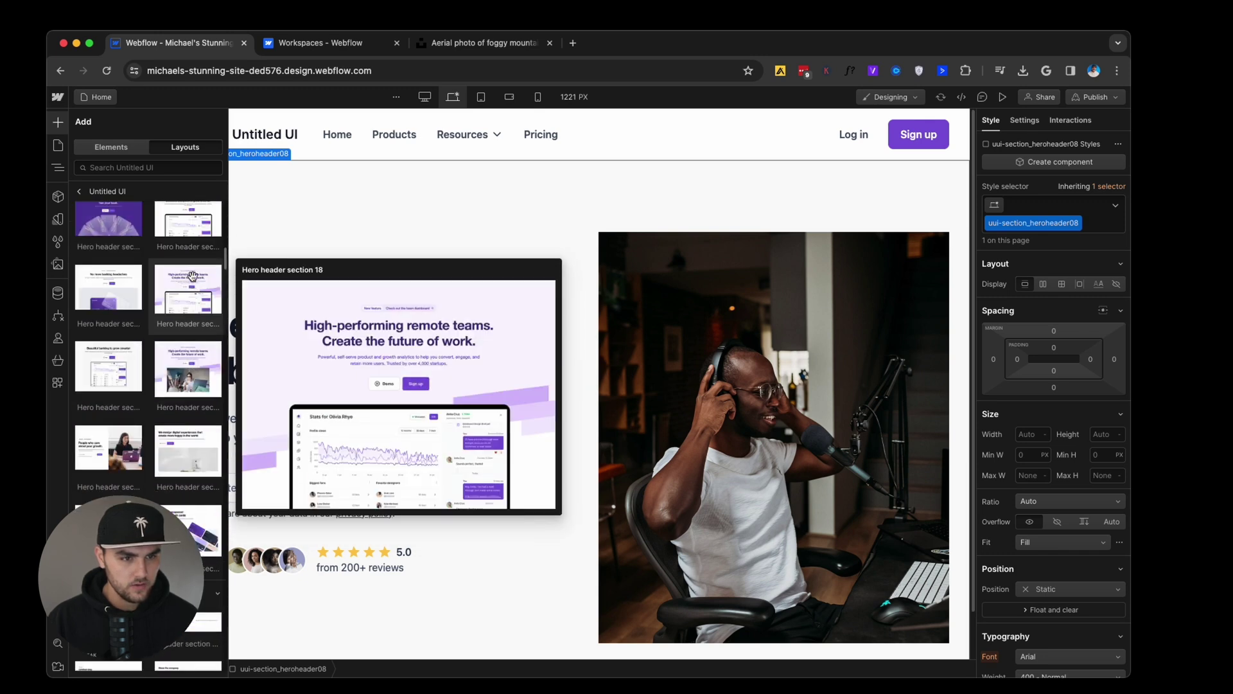
{"action": "left_click", "coordinate": [158, 168]}
{"action": "type", "text": "feature"}
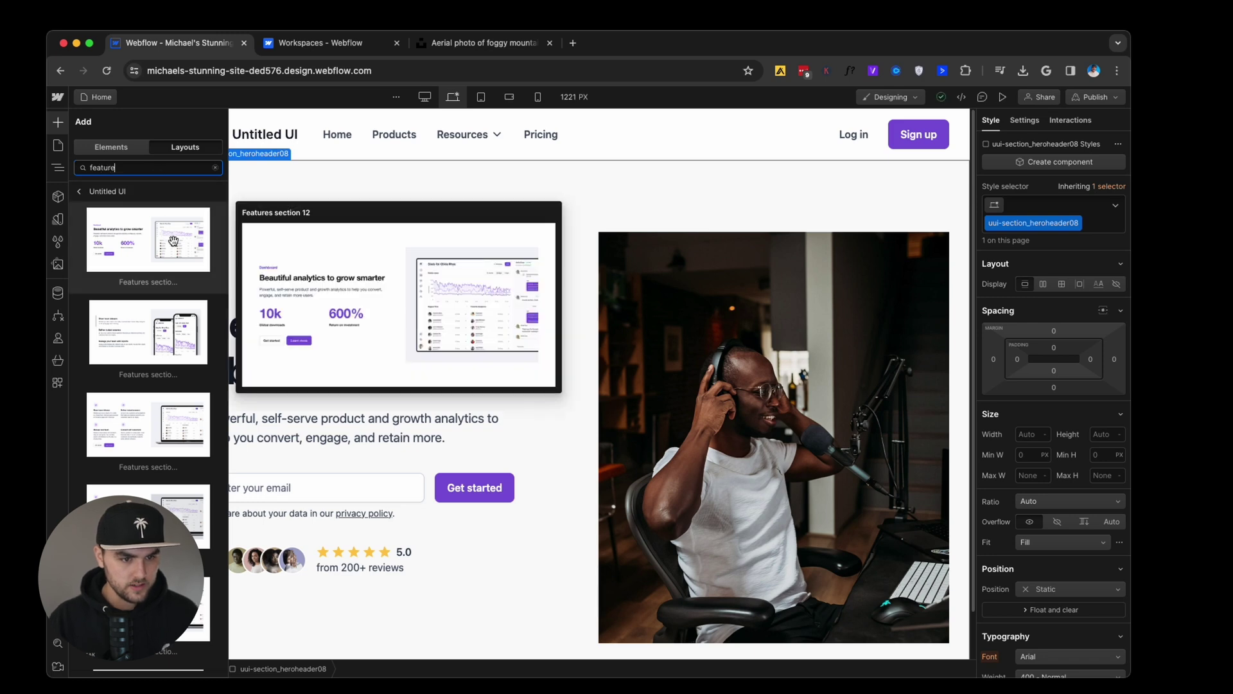
{"action": "mouse_move", "coordinate": [168, 324]}
{"action": "scroll", "coordinate": [168, 324], "scroll_direction": "down", "scroll_amount": 3}
{"action": "scroll", "coordinate": [168, 325], "scroll_direction": "down", "scroll_amount": 3}
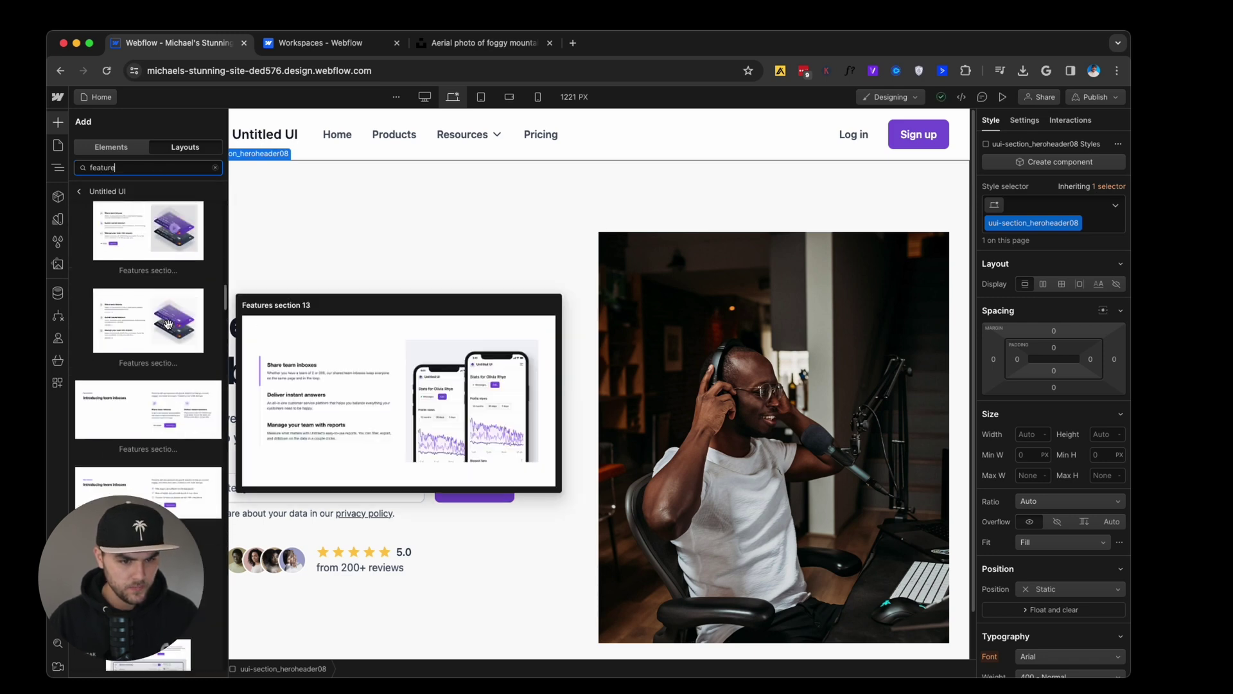
{"action": "mouse_move", "coordinate": [160, 457]}
{"action": "scroll", "coordinate": [161, 457], "scroll_direction": "down", "scroll_amount": 5}
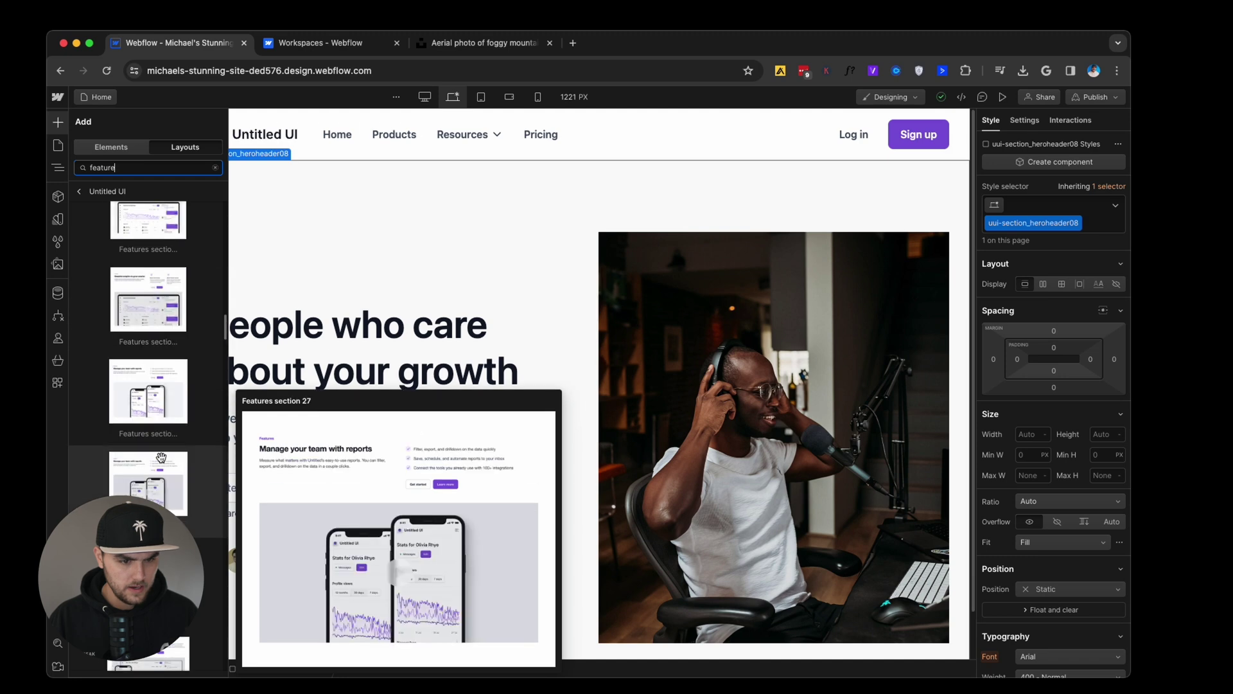
{"action": "scroll", "coordinate": [160, 457], "scroll_direction": "down", "scroll_amount": 1}
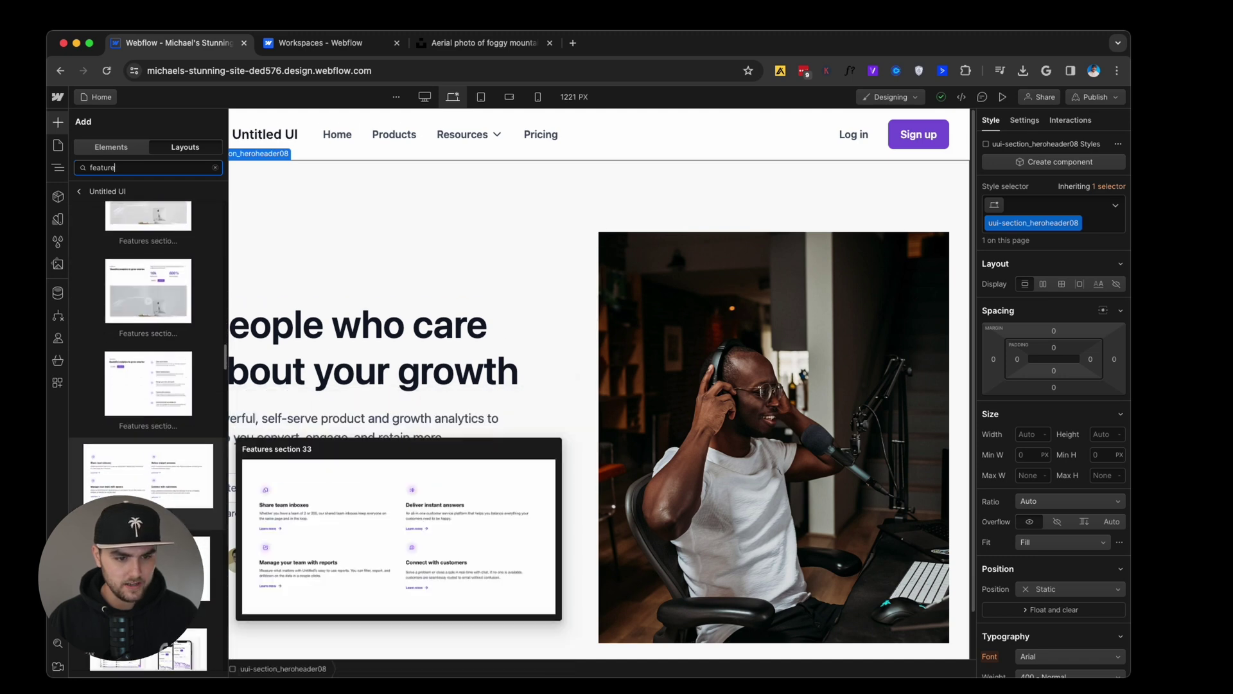
{"action": "left_click_drag", "start_coordinate": [161, 457], "coordinate": [122, 219]}
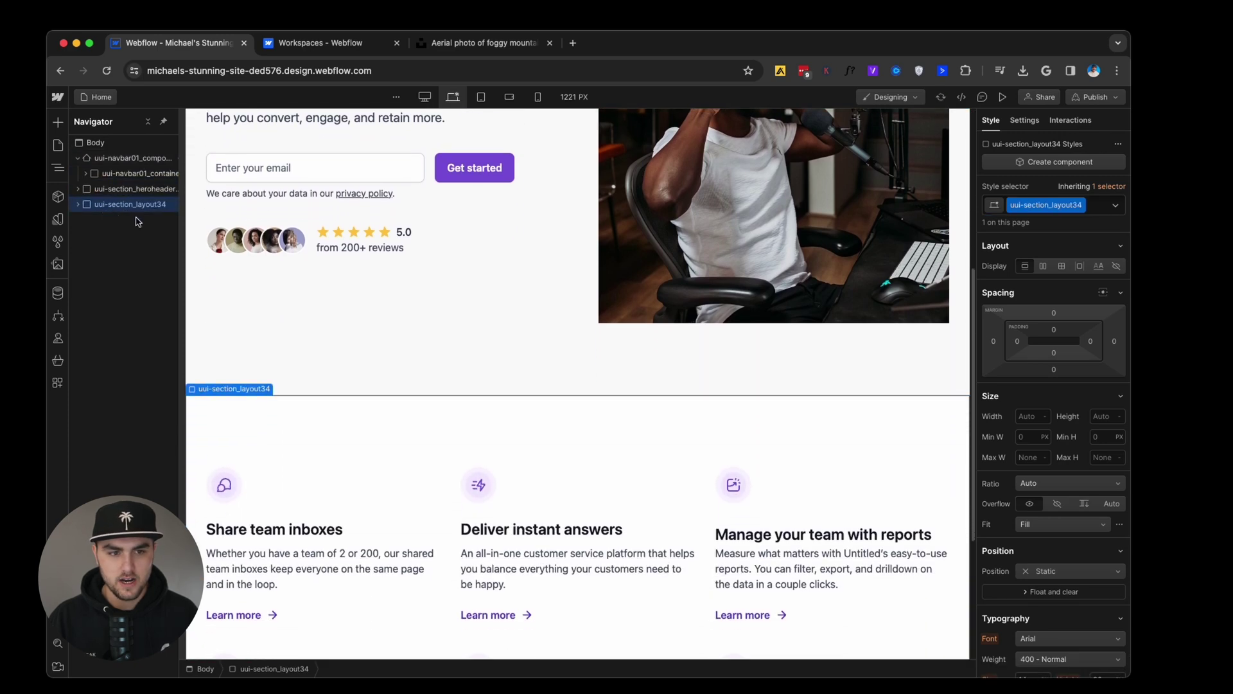
Step: Add the 'Overflowing with useful features' section after the first features section
{"action": "left_click", "coordinate": [58, 123]}
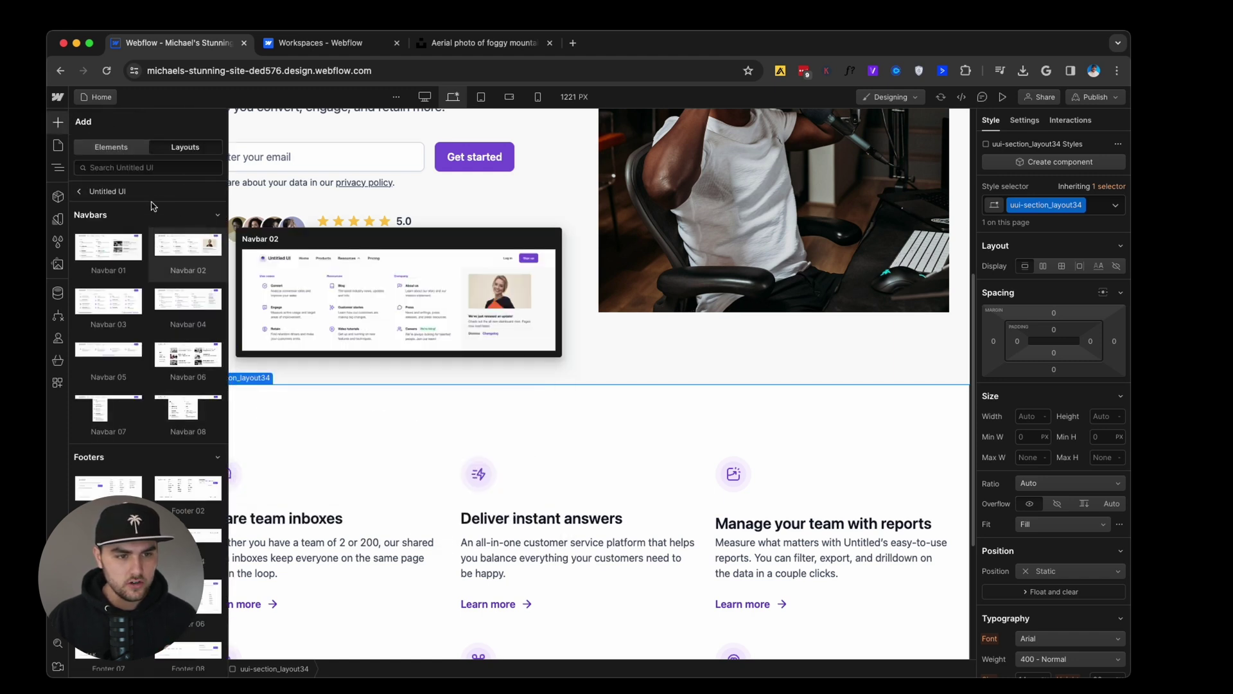
{"action": "left_click", "coordinate": [152, 168]}
{"action": "type", "text": "feature"}
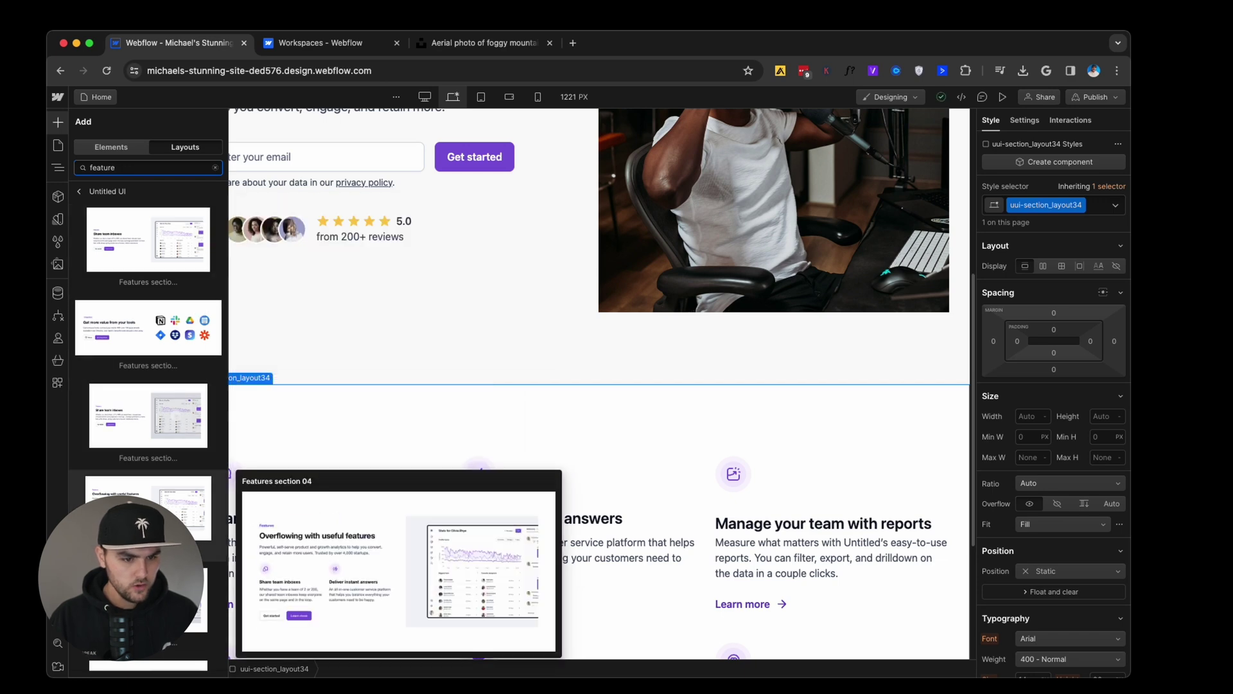
{"action": "left_click_drag", "start_coordinate": [148, 507], "coordinate": [142, 219]}
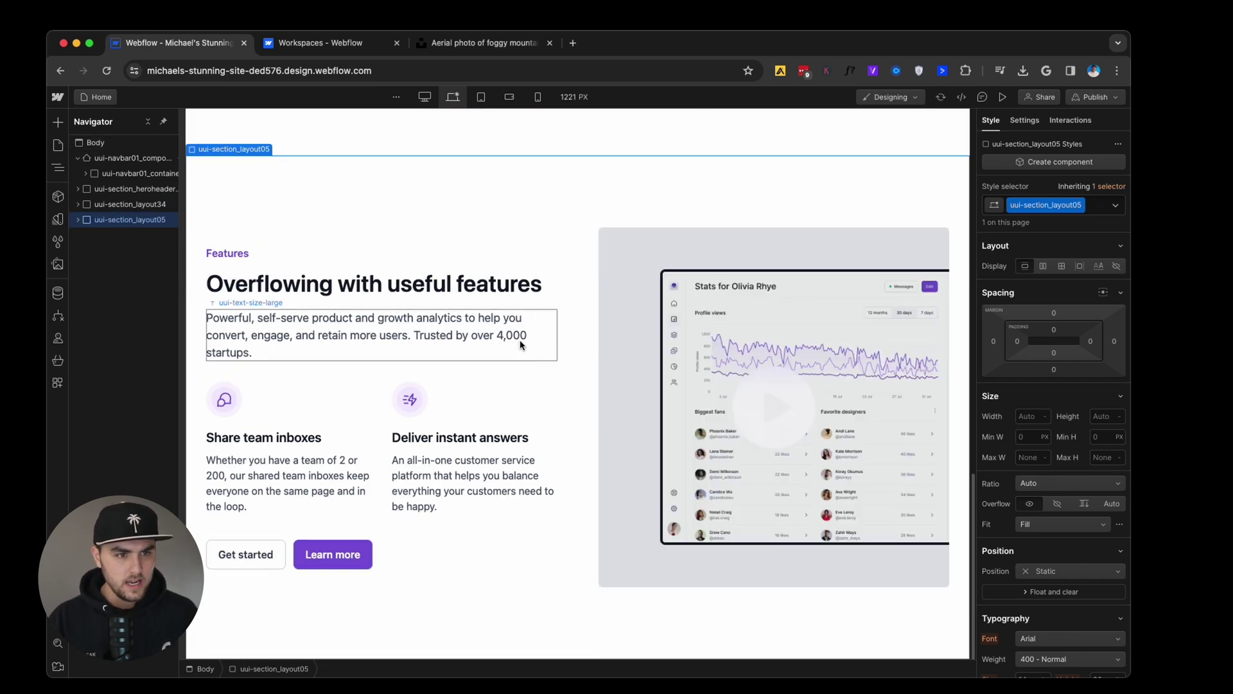
Step: Search layouts for 'testim' and add Testimonial section 08 with the Layers quote below the features
{"action": "left_click", "coordinate": [58, 122]}
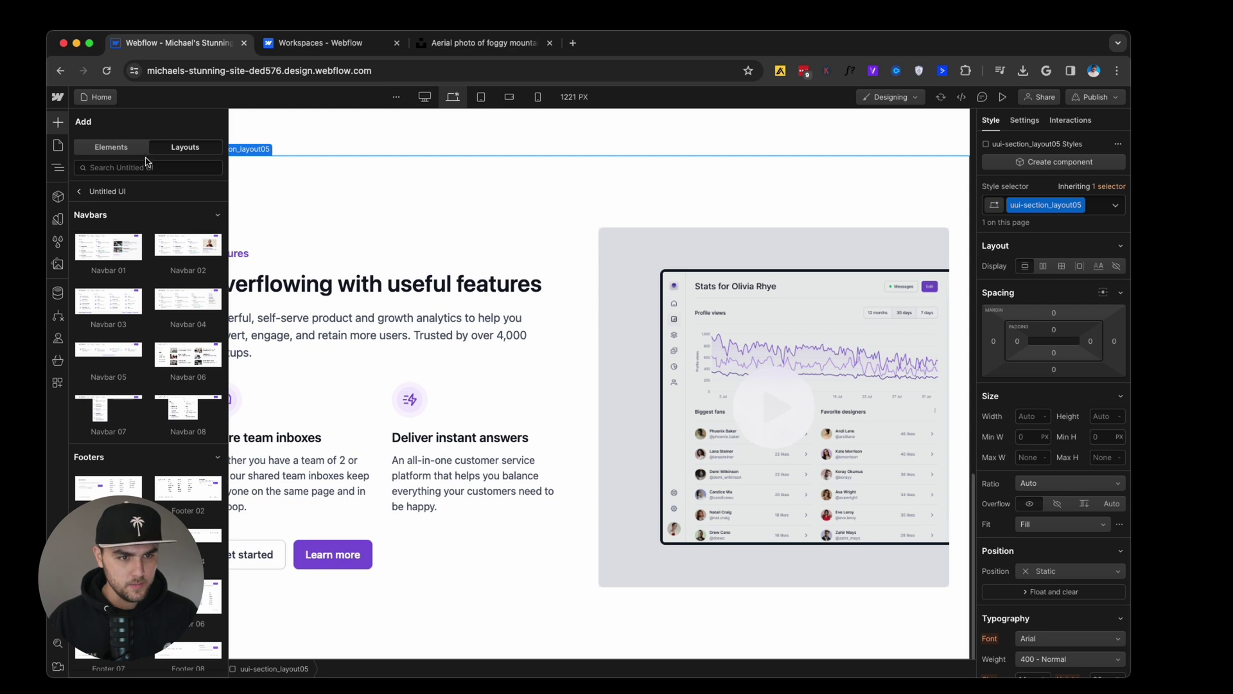
{"action": "left_click", "coordinate": [146, 166]}
{"action": "type", "text": "te"}
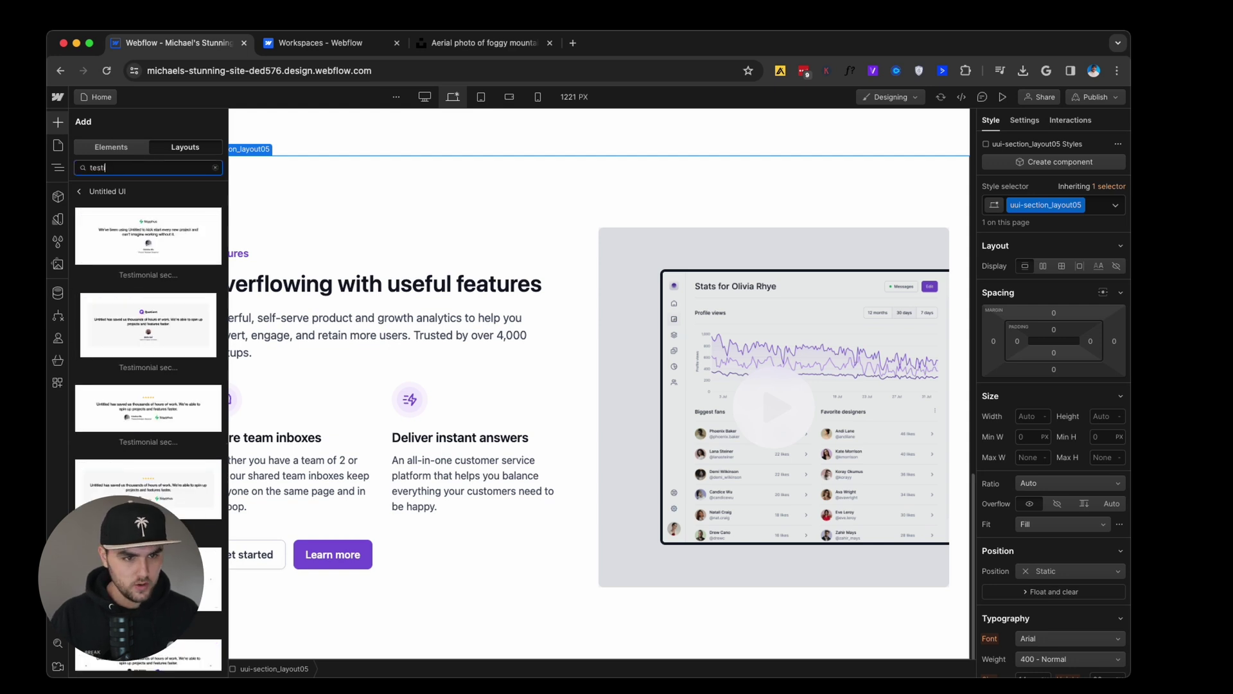
{"action": "type", "text": "stim"}
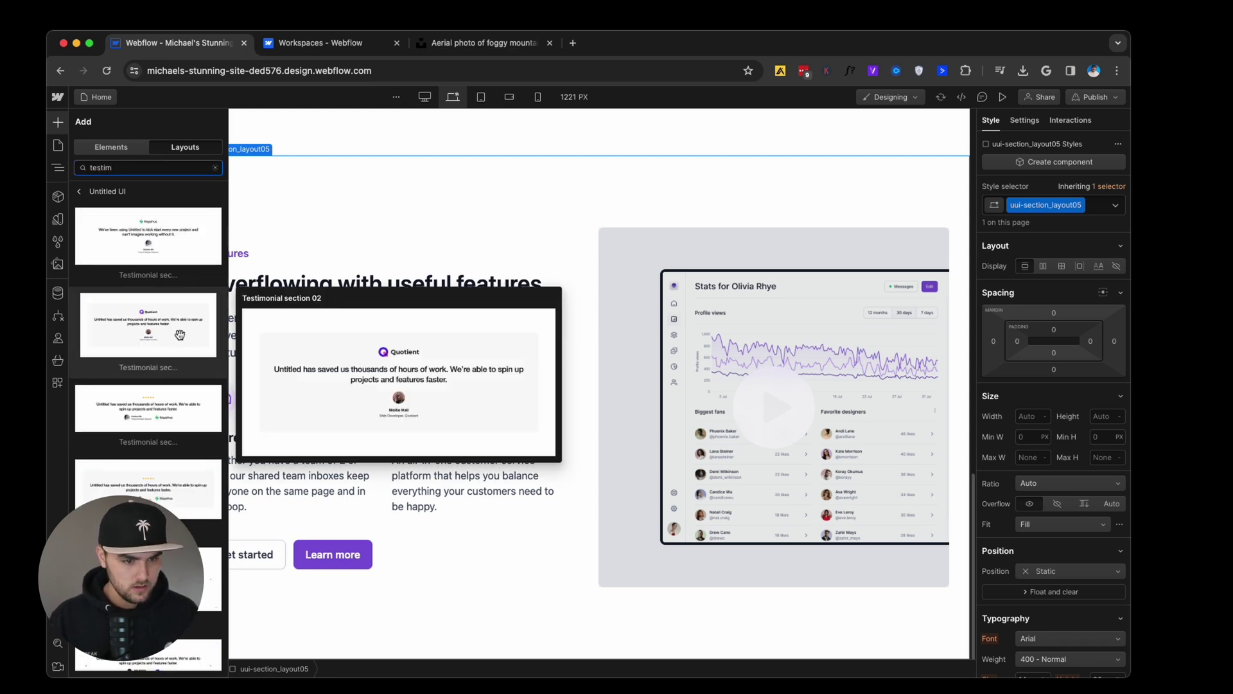
{"action": "mouse_move", "coordinate": [148, 514]}
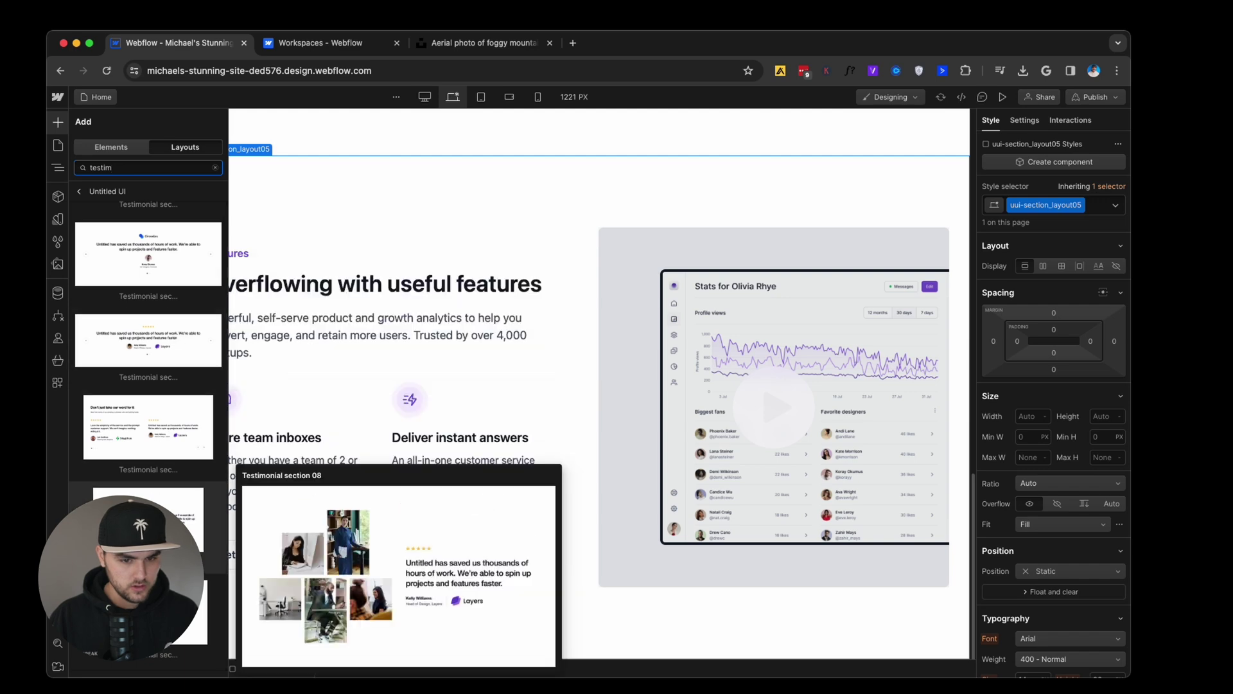
{"action": "left_click_drag", "start_coordinate": [148, 513], "coordinate": [135, 259]}
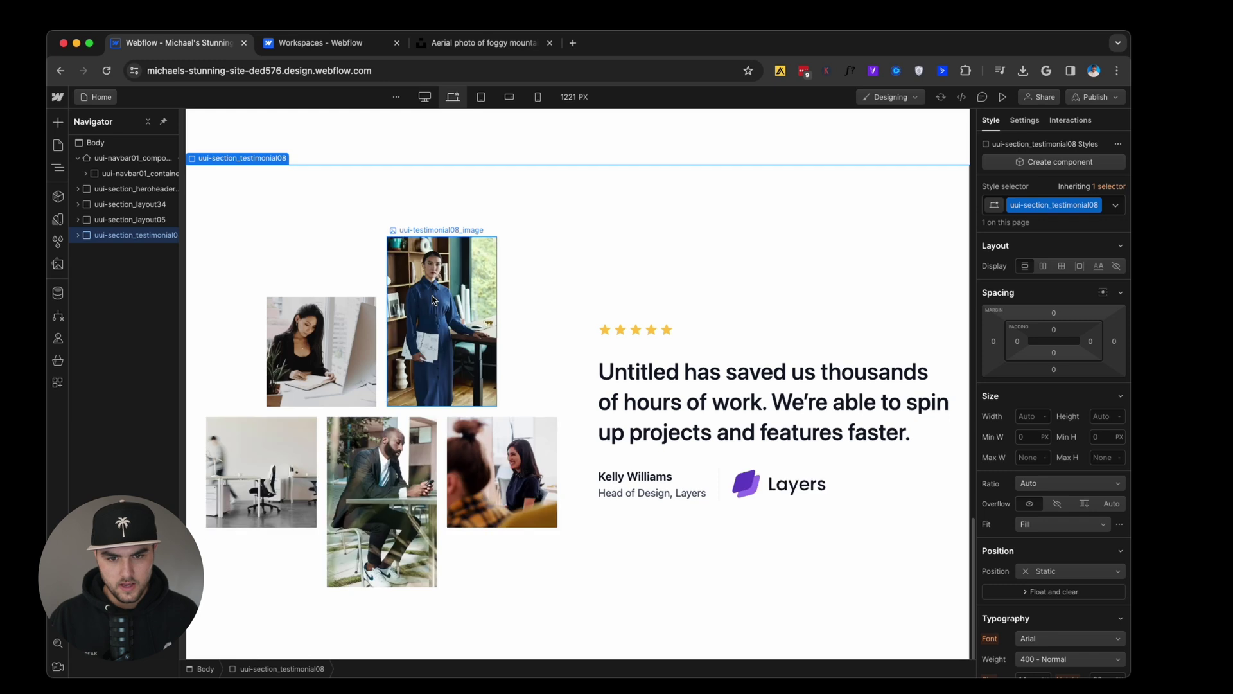
Step: Search for 'ct' and add CTA section 12, 'Join 4,000+ startups', below the testimonial
{"action": "left_click", "coordinate": [58, 122]}
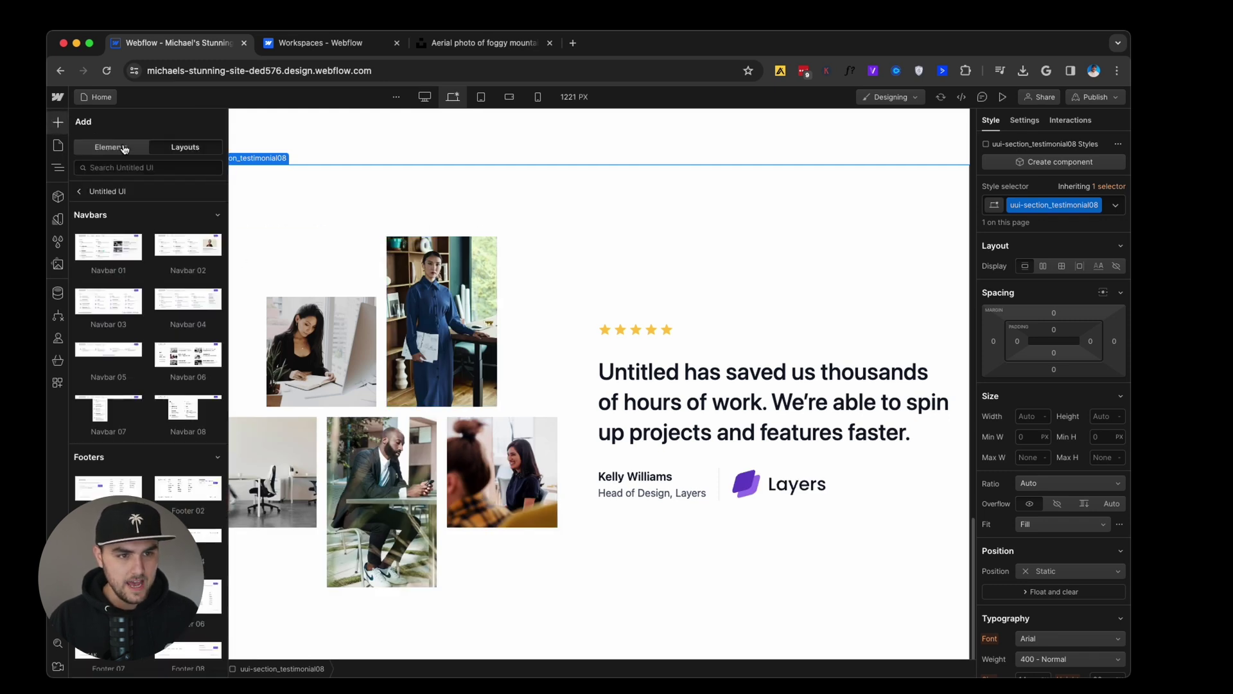
{"action": "left_click", "coordinate": [162, 162]}
{"action": "type", "text": "cta"}
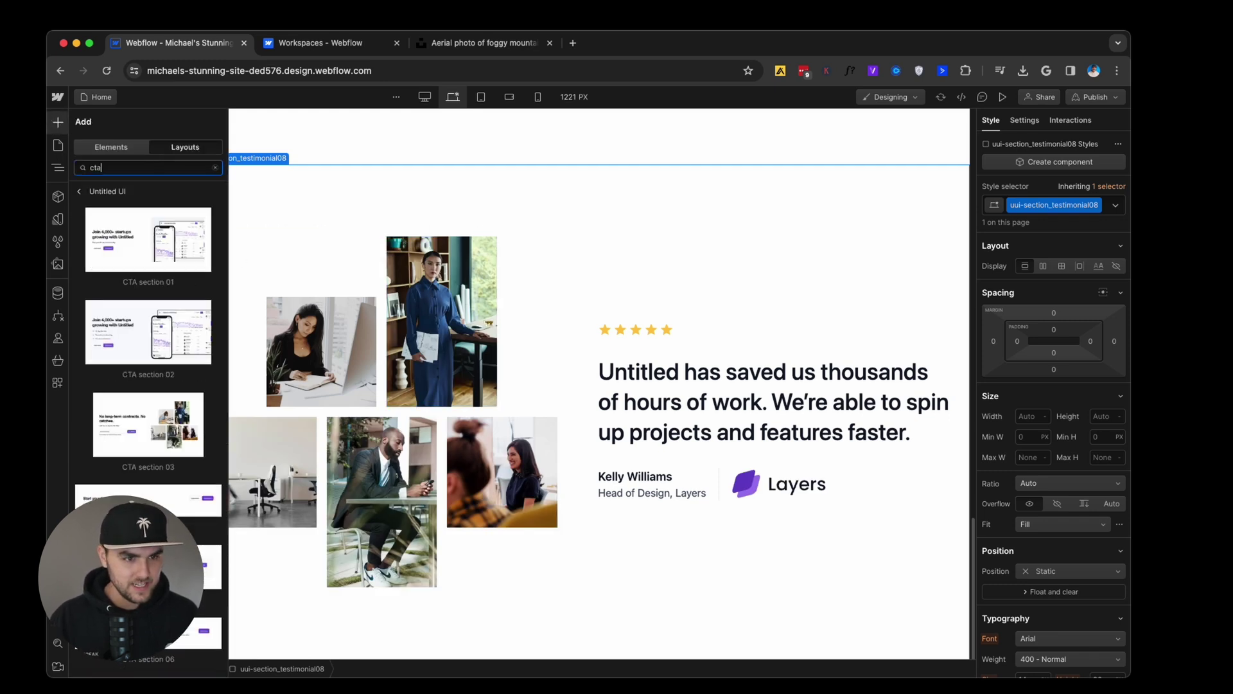
{"action": "mouse_move", "coordinate": [165, 282]}
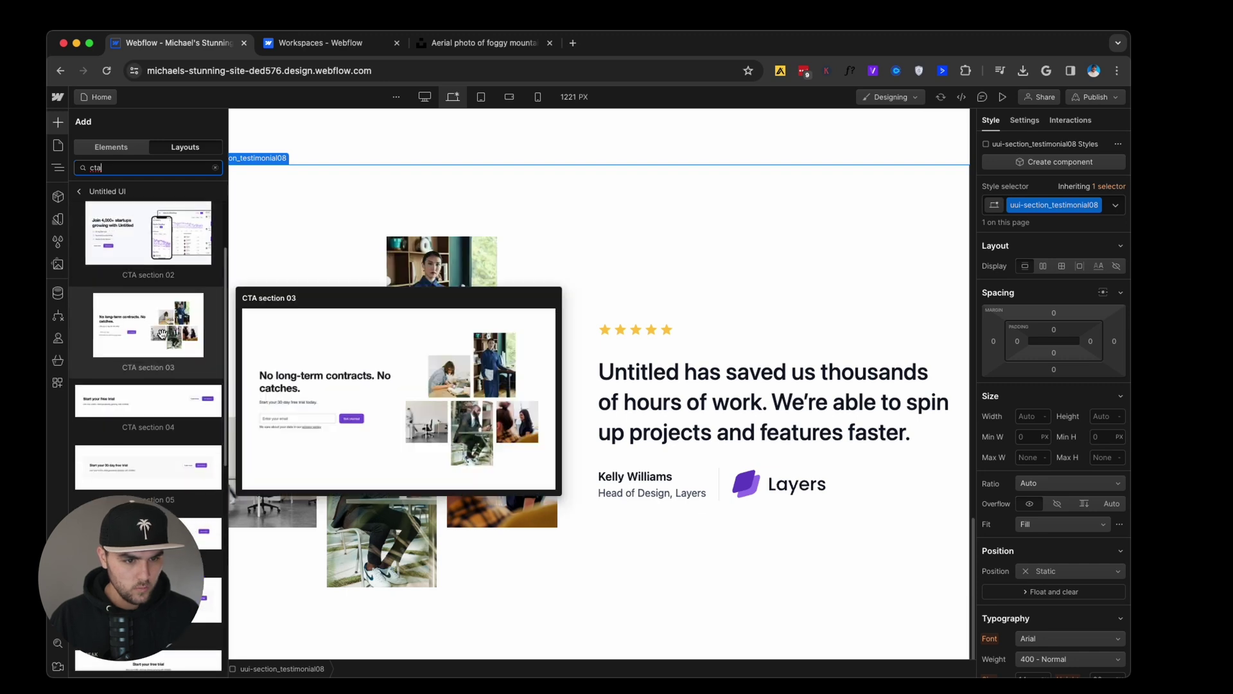
{"action": "scroll", "coordinate": [169, 417], "scroll_direction": "down", "scroll_amount": 3}
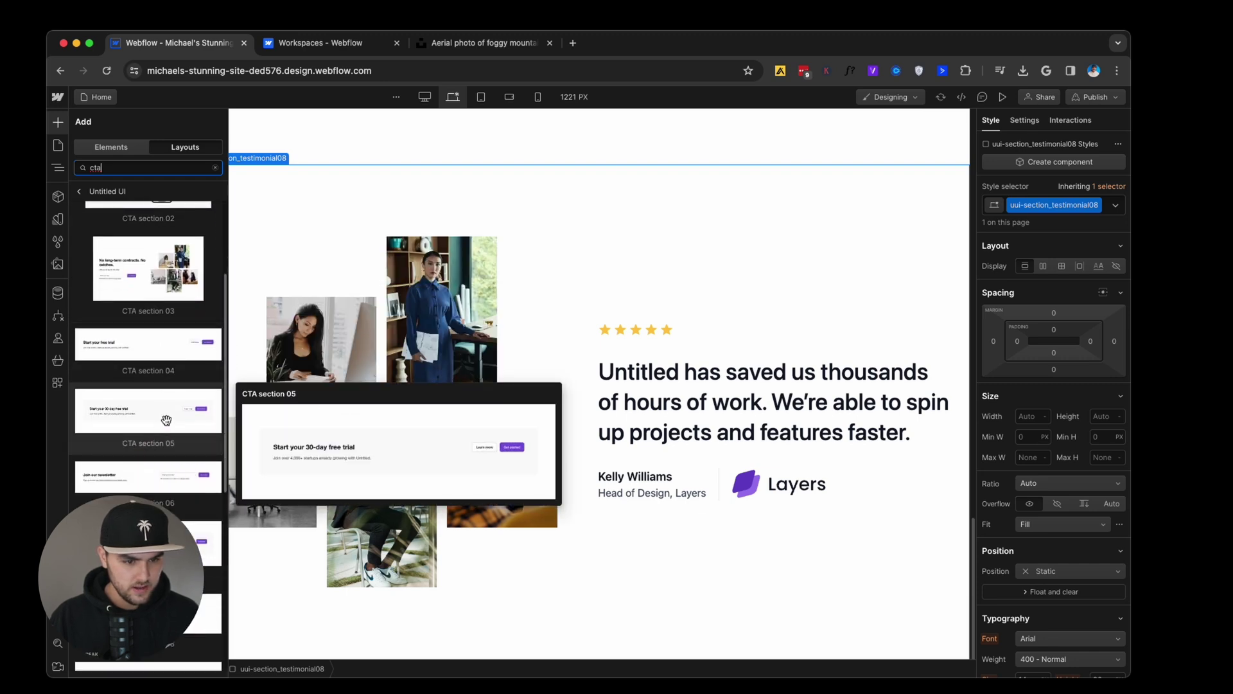
{"action": "scroll", "coordinate": [168, 418], "scroll_direction": "down", "scroll_amount": 6}
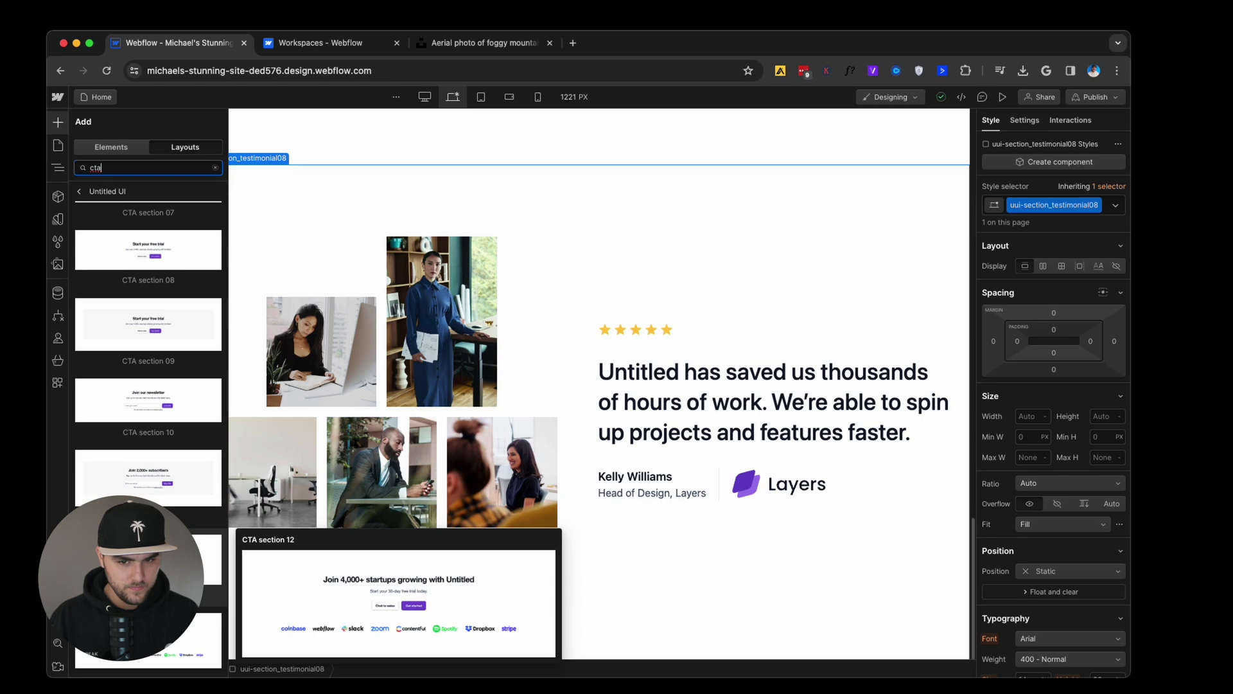
{"action": "left_click", "coordinate": [147, 559]}
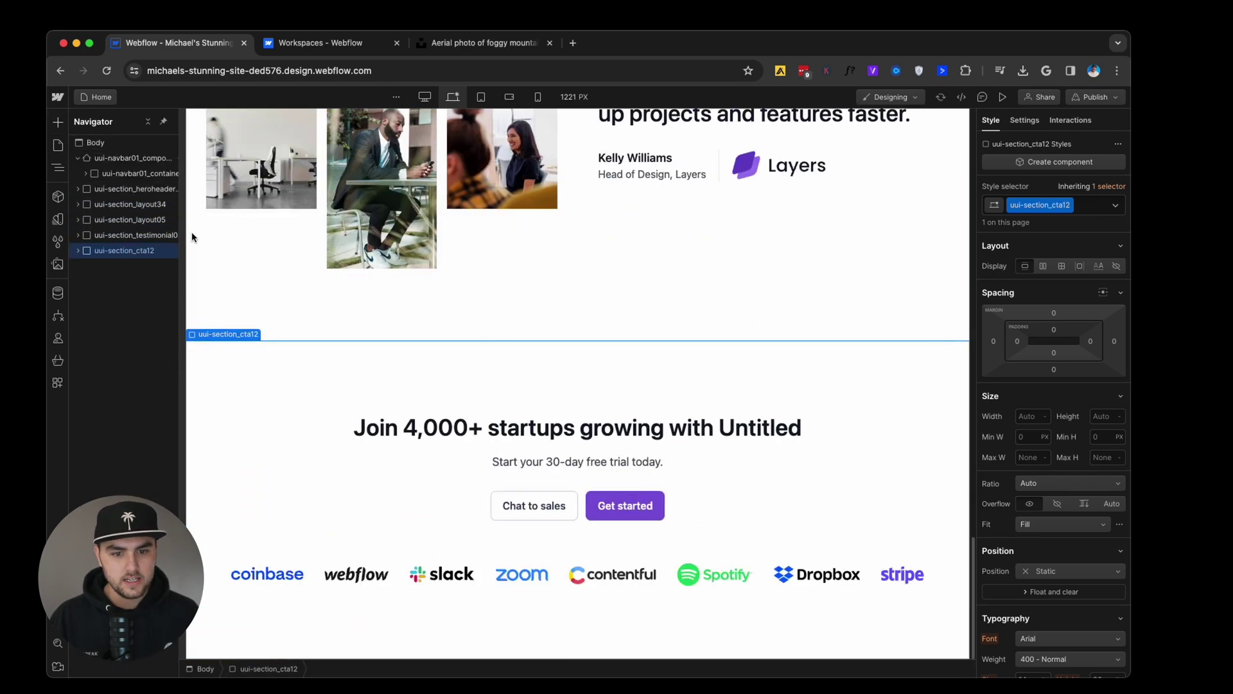
Step: Search layouts for 'footer' and place the Footer 05 newsletter footer at the end of the page
{"action": "left_click", "coordinate": [58, 122]}
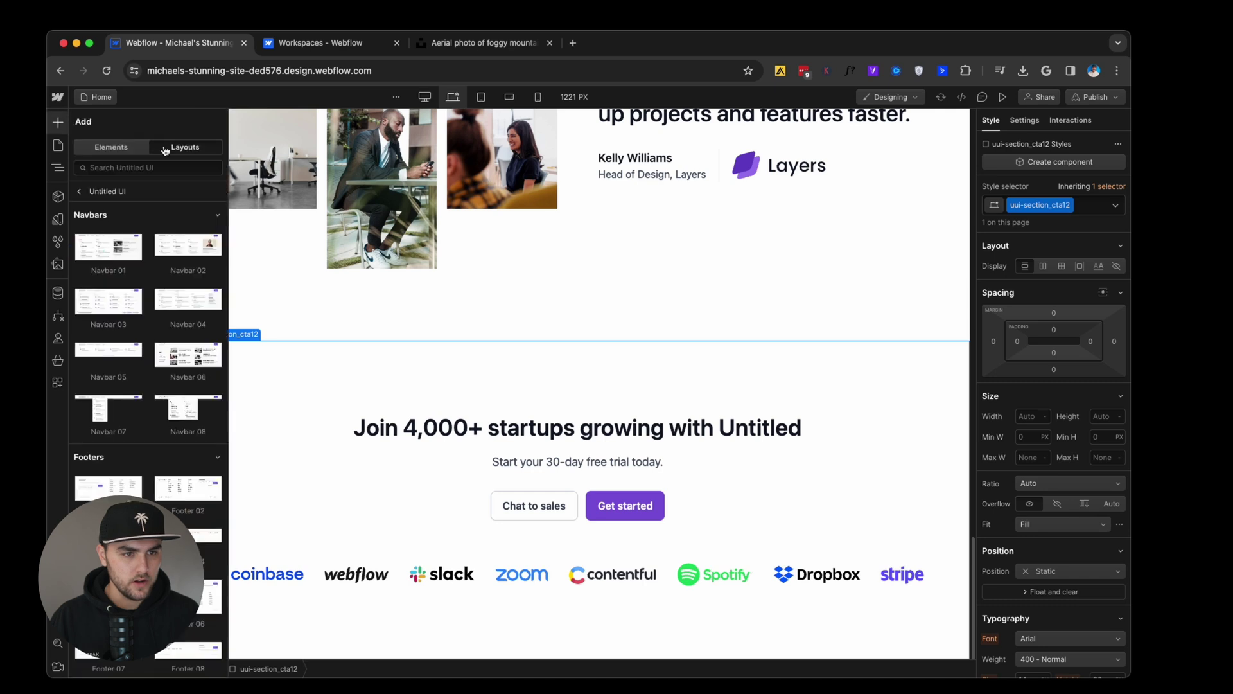
{"action": "left_click", "coordinate": [179, 167]}
{"action": "type", "text": "foo"}
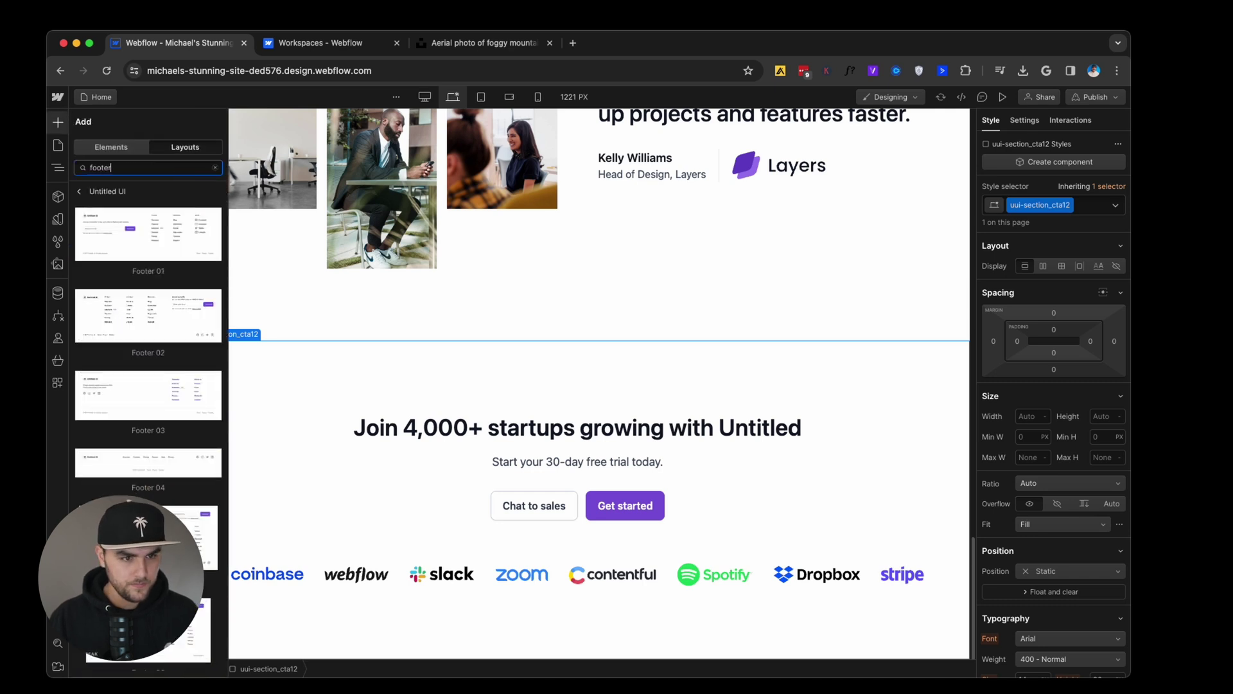
{"action": "type", "text": "ter"}
{"action": "mouse_move", "coordinate": [147, 540]}
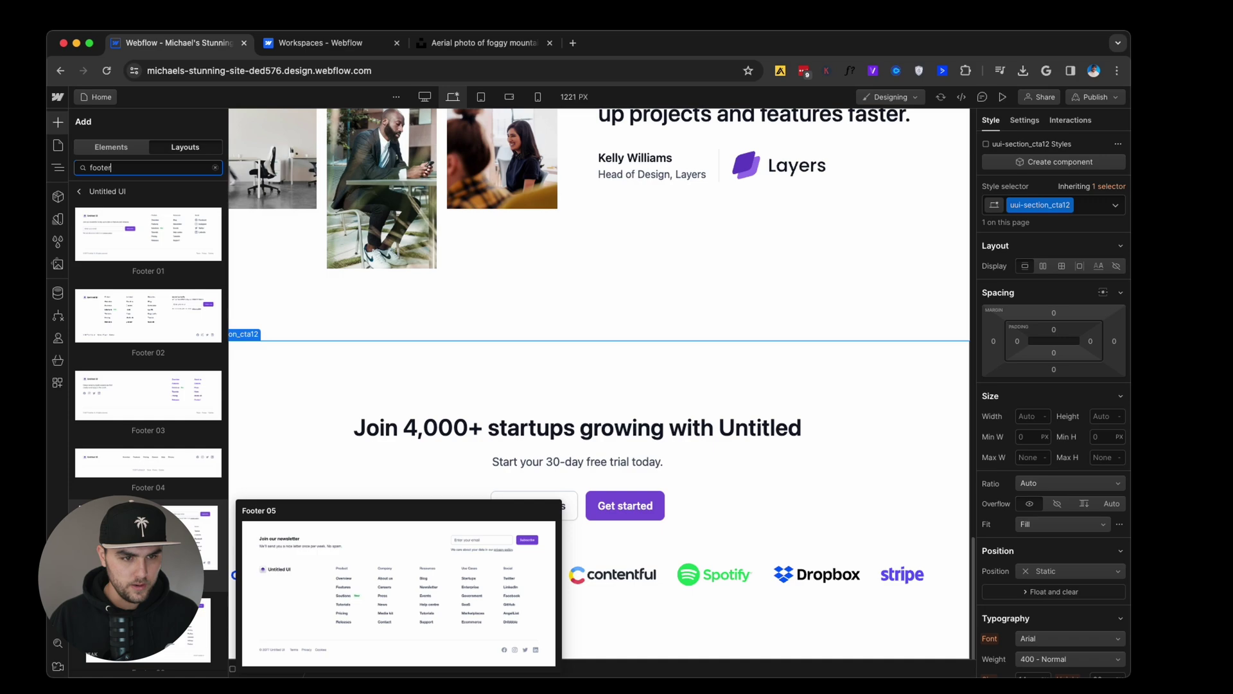
{"action": "left_click_drag", "start_coordinate": [148, 540], "coordinate": [131, 278]}
{"action": "scroll", "coordinate": [562, 443], "scroll_direction": "up", "scroll_amount": 8}
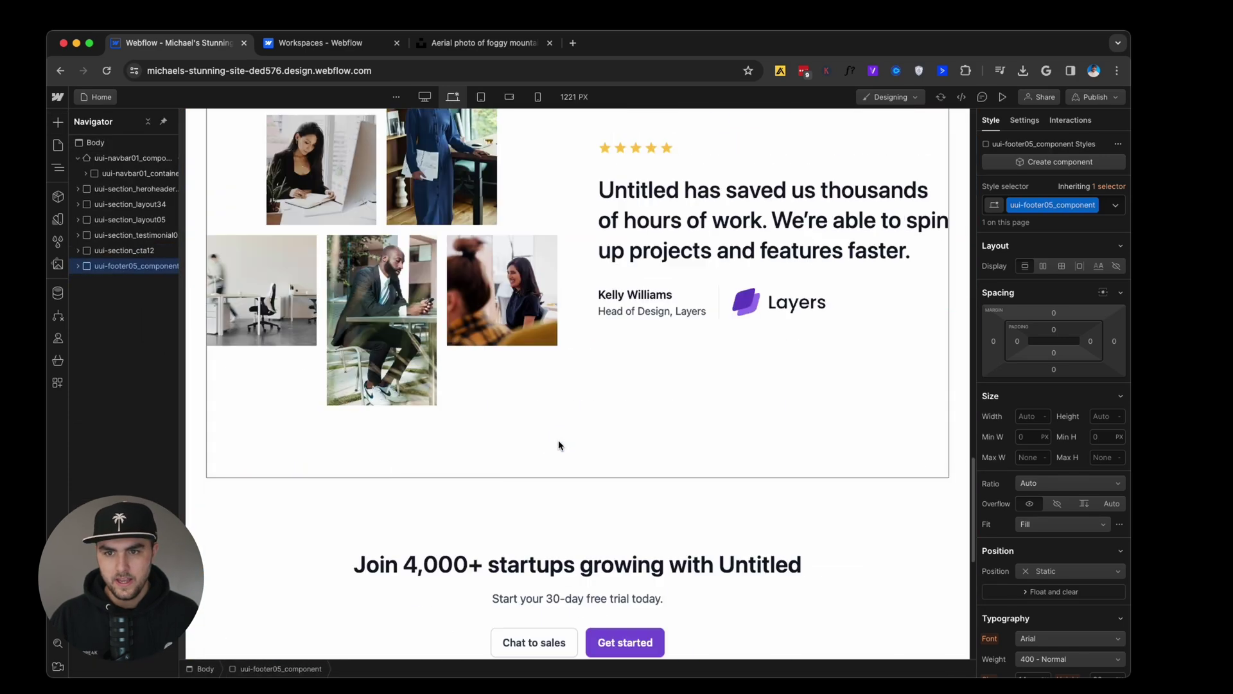
{"action": "scroll", "coordinate": [559, 443], "scroll_direction": "up", "scroll_amount": 10}
Step: Preview the page and open, then close, the Resources mega-menu
{"action": "left_click", "coordinate": [1003, 97]}
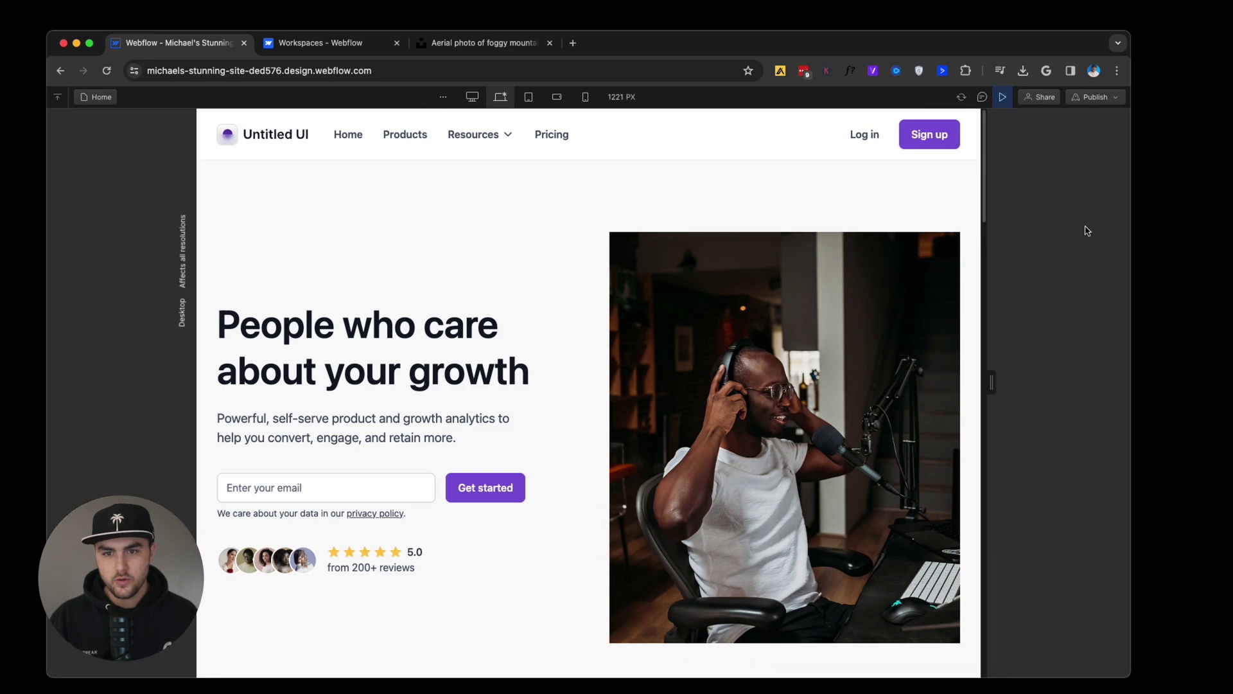
{"action": "left_click", "coordinate": [472, 136]}
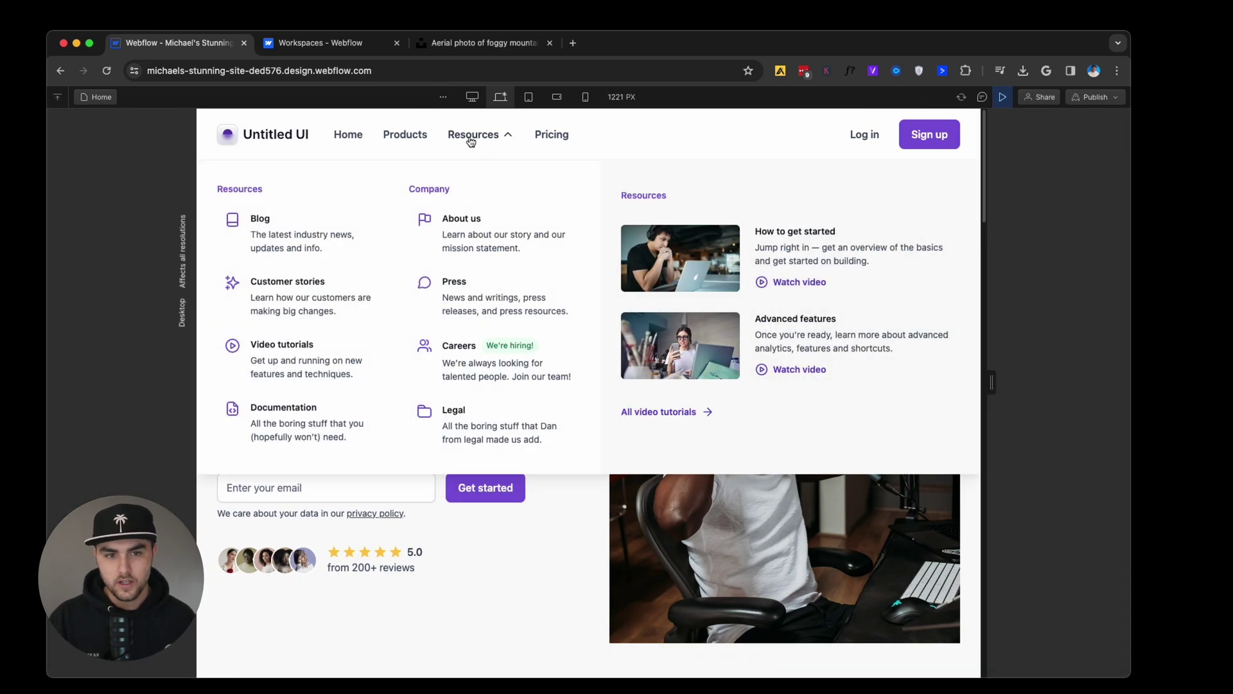
{"action": "left_click", "coordinate": [472, 137]}
Step: Scroll through the previewed page from the hero down to the footer's link columns
{"action": "scroll", "coordinate": [570, 322], "scroll_direction": "down", "scroll_amount": 5}
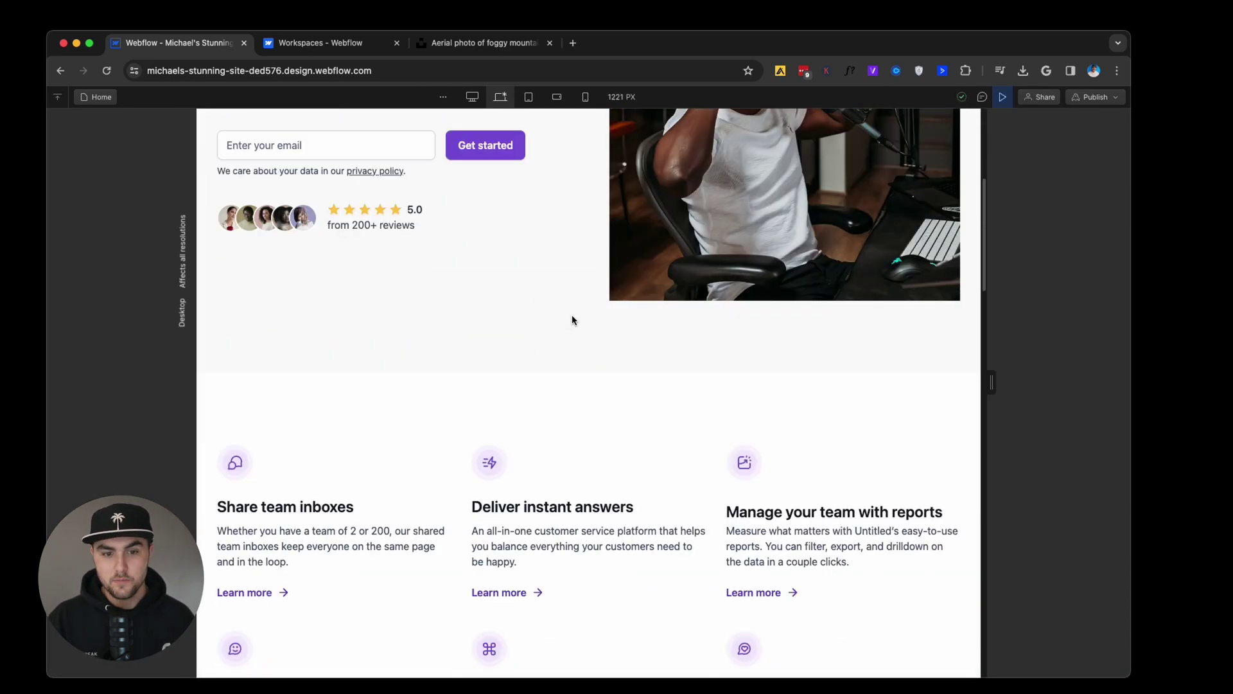
{"action": "scroll", "coordinate": [573, 320], "scroll_direction": "down", "scroll_amount": 10}
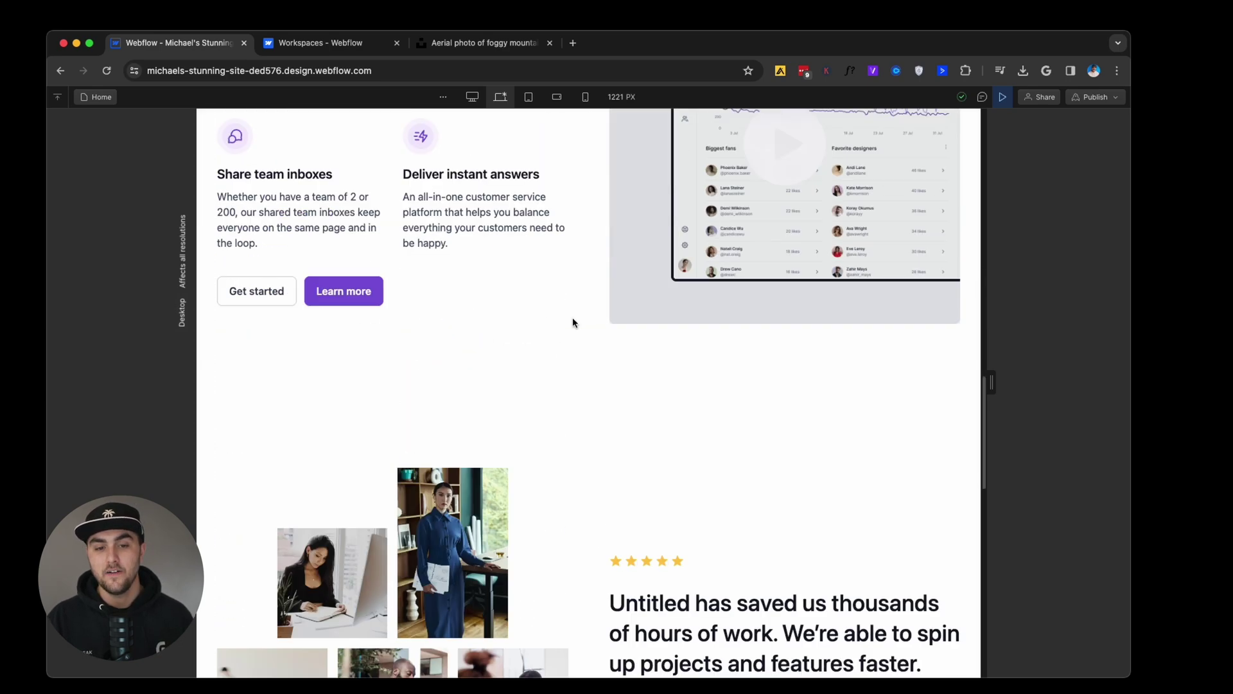
{"action": "scroll", "coordinate": [573, 322], "scroll_direction": "down", "scroll_amount": 10}
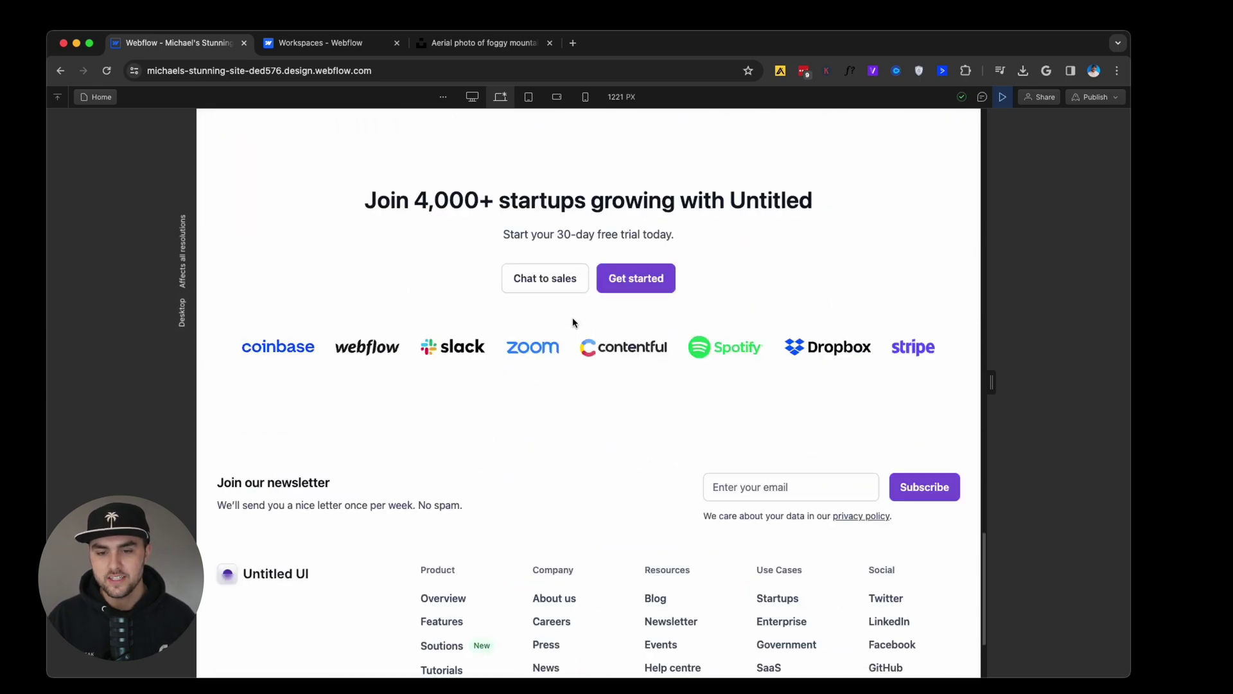
{"action": "scroll", "coordinate": [573, 322], "scroll_direction": "down", "scroll_amount": 5}
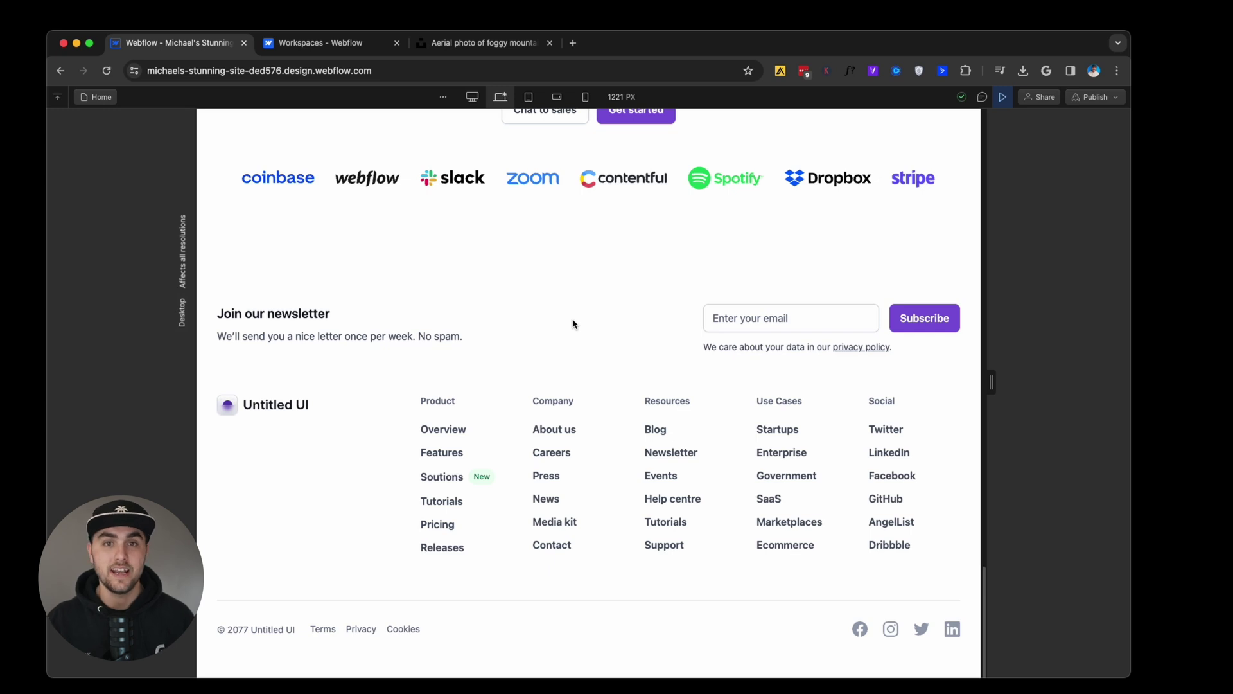